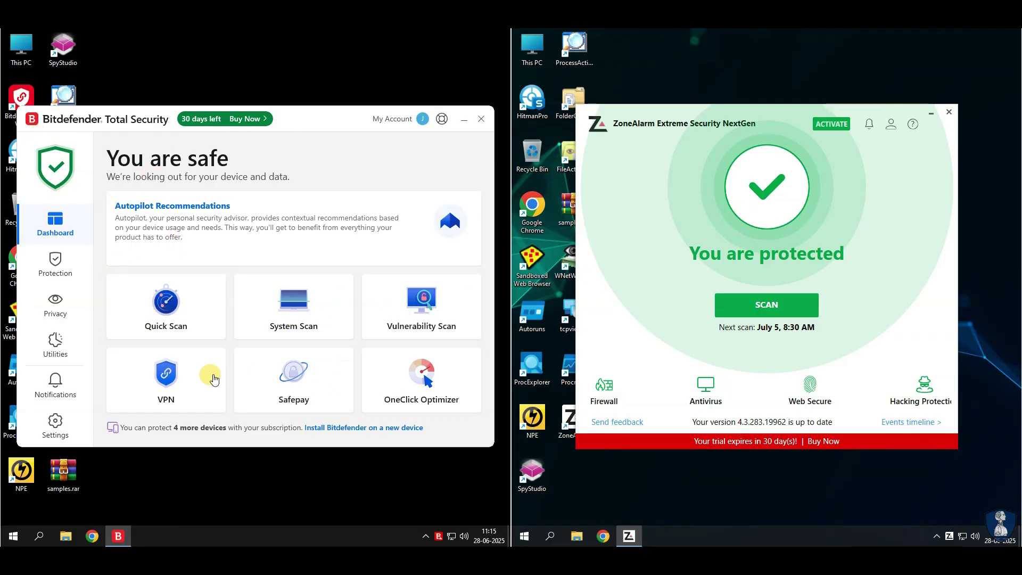
- Look over the available protection features in Bitdefender, from Antivirus down to Ransomware Remediation and Antispam
{"action": "left_click", "coordinate": [53, 265]}
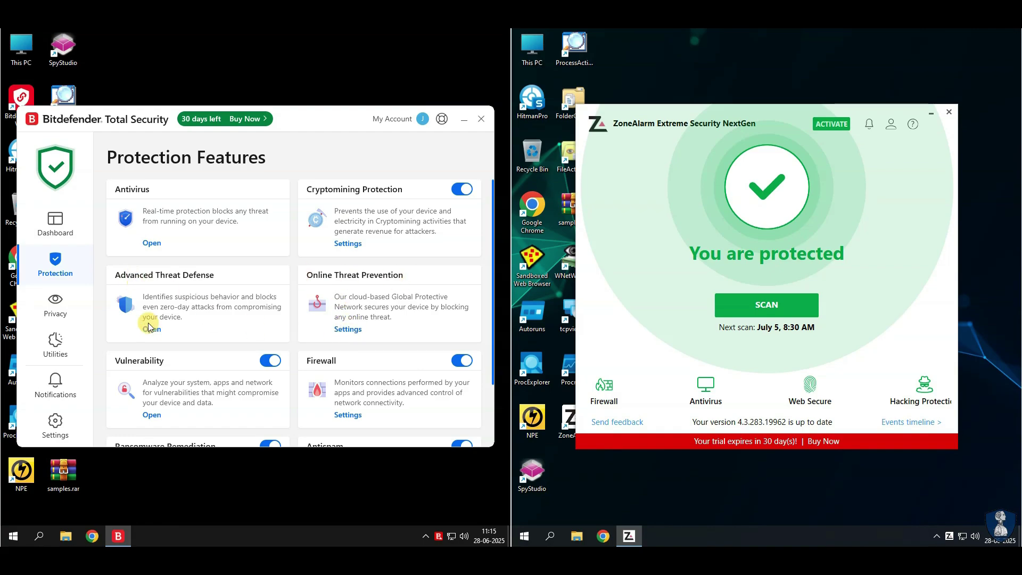
{"action": "scroll", "coordinate": [150, 327], "scroll_direction": "down", "scroll_amount": 2}
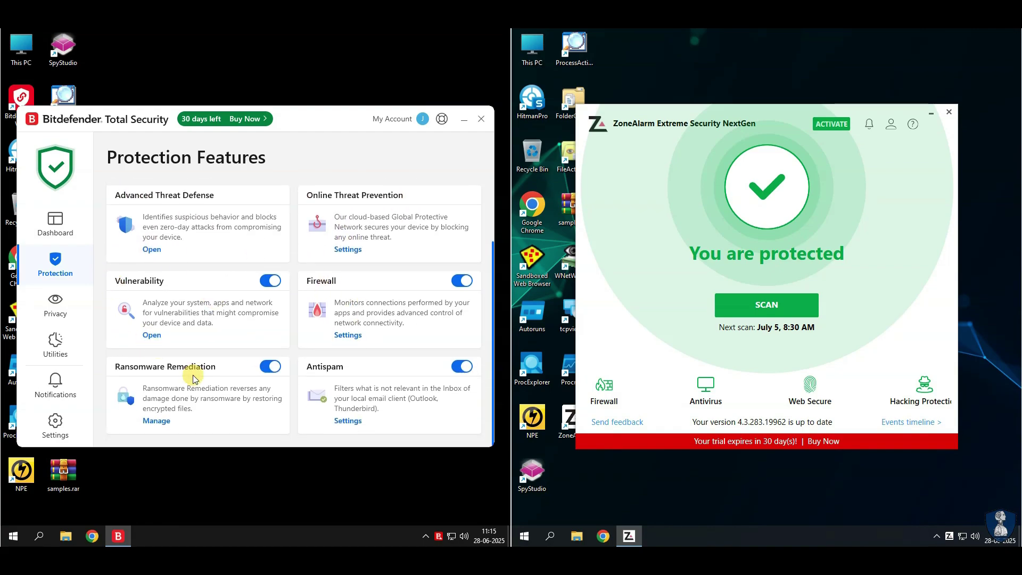
{"action": "scroll", "coordinate": [356, 356], "scroll_direction": "up", "scroll_amount": 2}
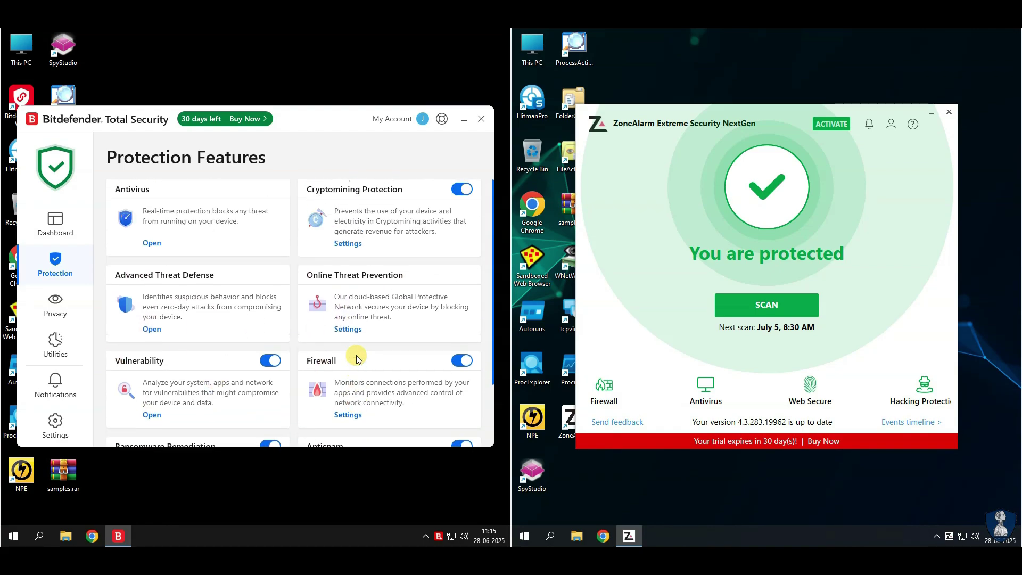
- Examine the Antivirus module's scan types, general settings and advanced options, including the threat actions, and return to the protection overview
{"action": "left_click", "coordinate": [151, 243]}
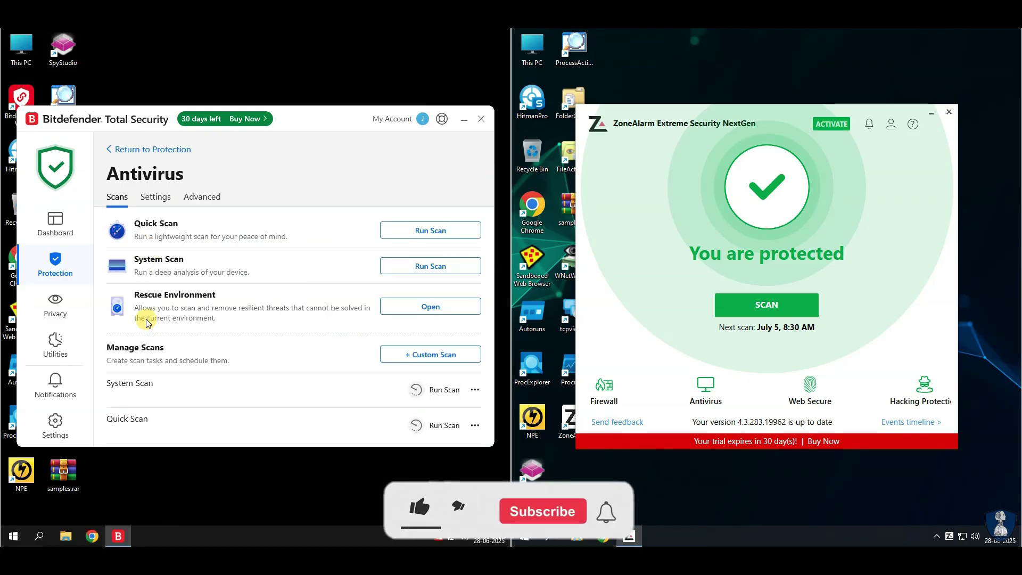
{"action": "left_click", "coordinate": [154, 196]}
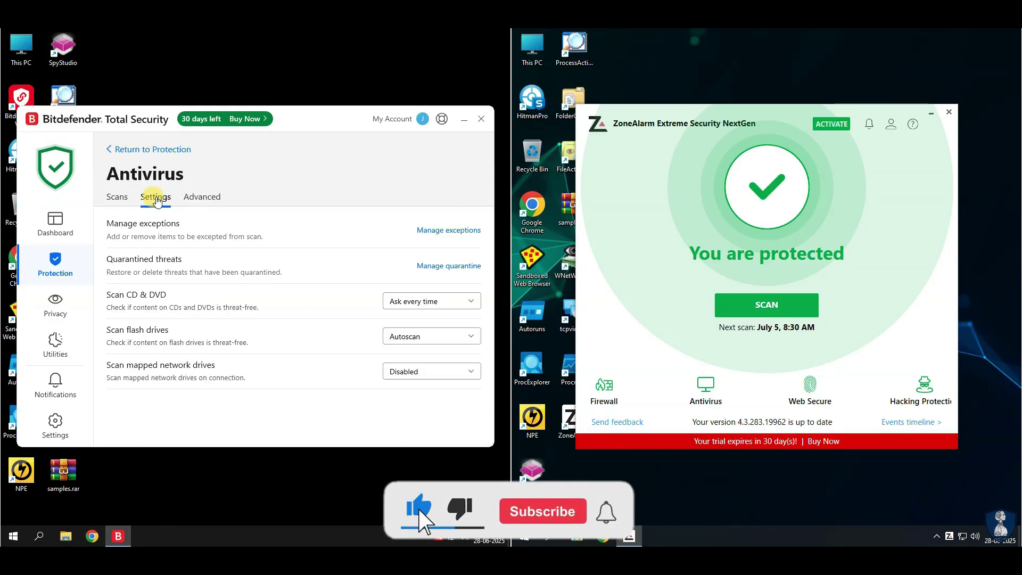
{"action": "left_click", "coordinate": [190, 197]}
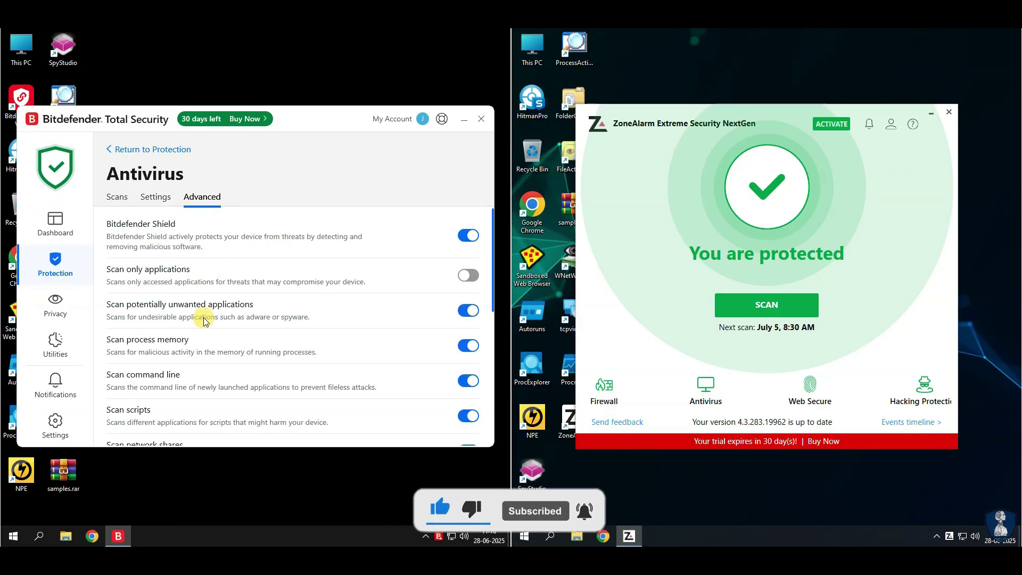
{"action": "scroll", "coordinate": [198, 361], "scroll_direction": "down", "scroll_amount": 1}
{"action": "scroll", "coordinate": [198, 361], "scroll_direction": "down", "scroll_amount": 4}
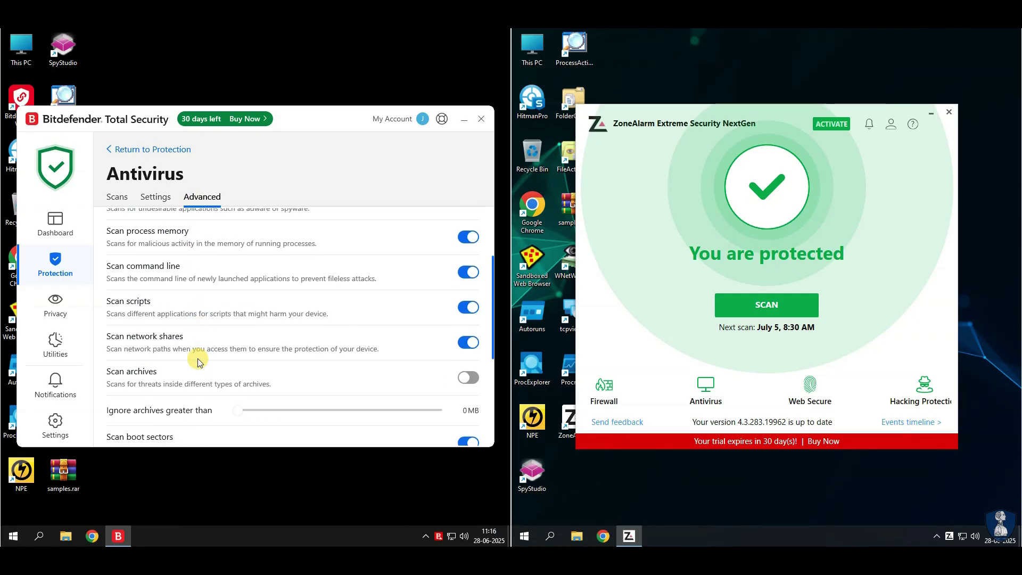
{"action": "scroll", "coordinate": [237, 357], "scroll_direction": "down", "scroll_amount": 6}
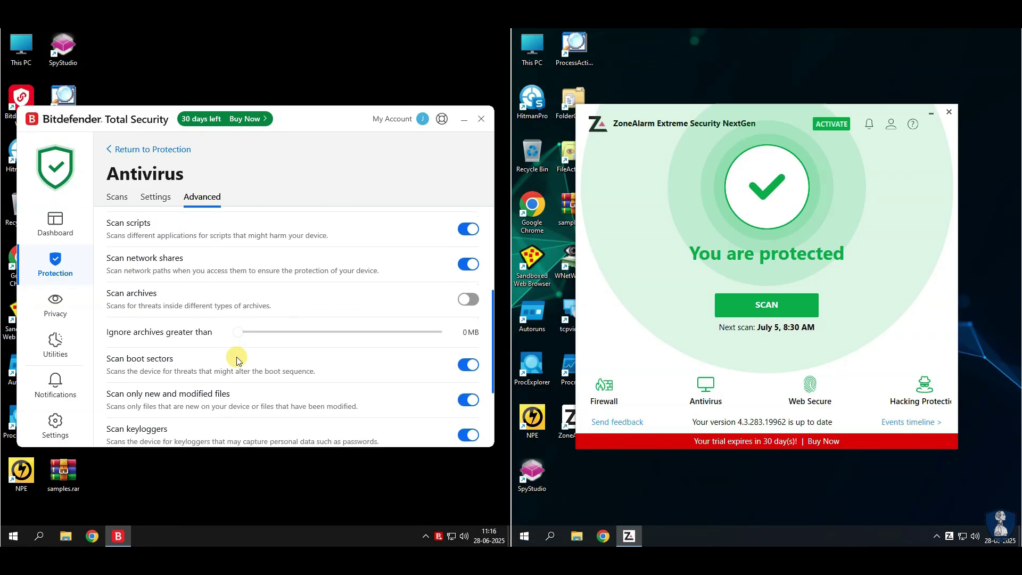
{"action": "left_click", "coordinate": [417, 387]}
{"action": "left_click", "coordinate": [420, 405]}
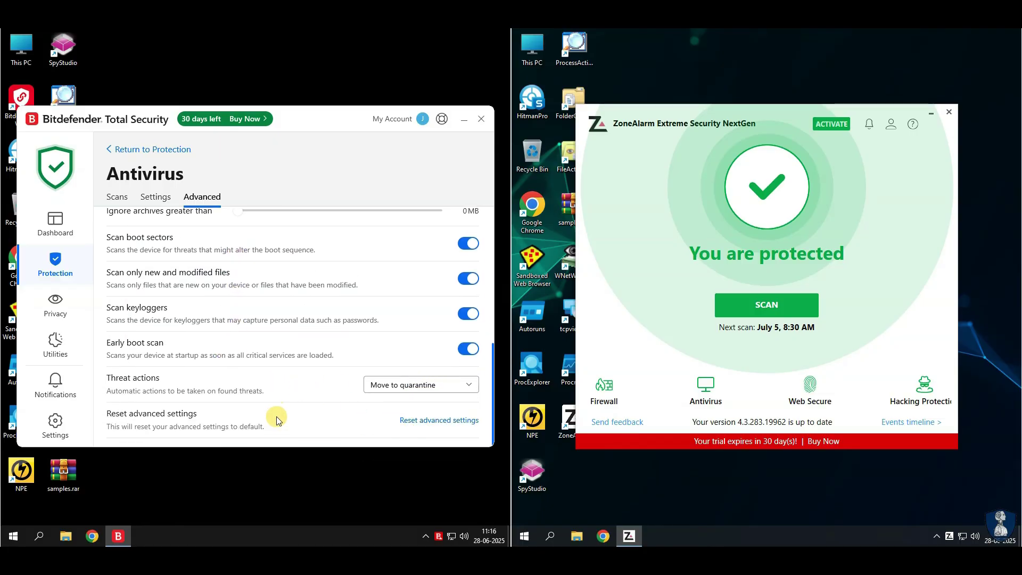
{"action": "left_click", "coordinate": [131, 148]}
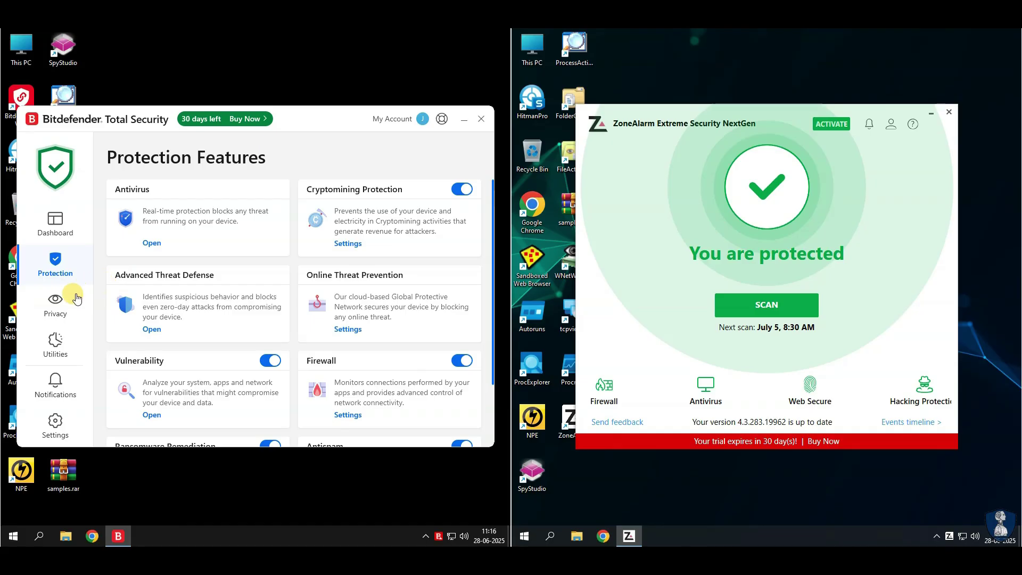
- Review the Advanced Threat Defense settings and the Cryptomining Protection options, returning to the protection overview
{"action": "left_click", "coordinate": [152, 330]}
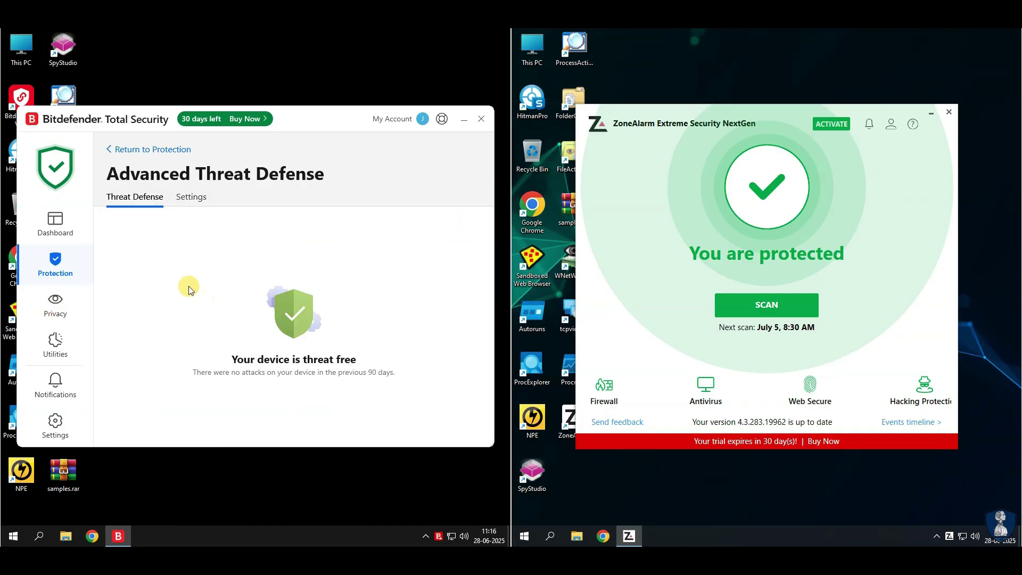
{"action": "left_click", "coordinate": [191, 197]}
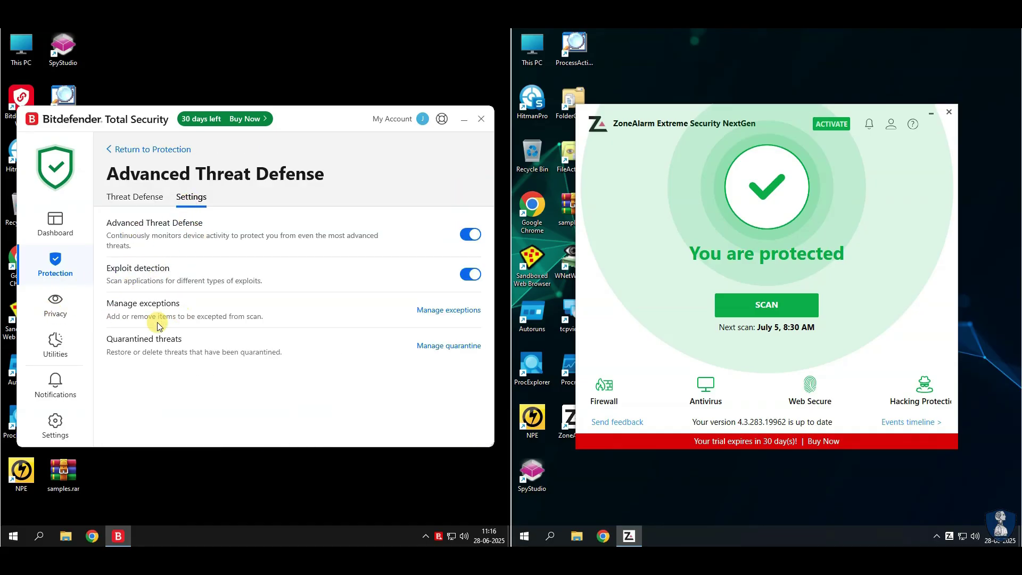
{"action": "left_click", "coordinate": [112, 146]}
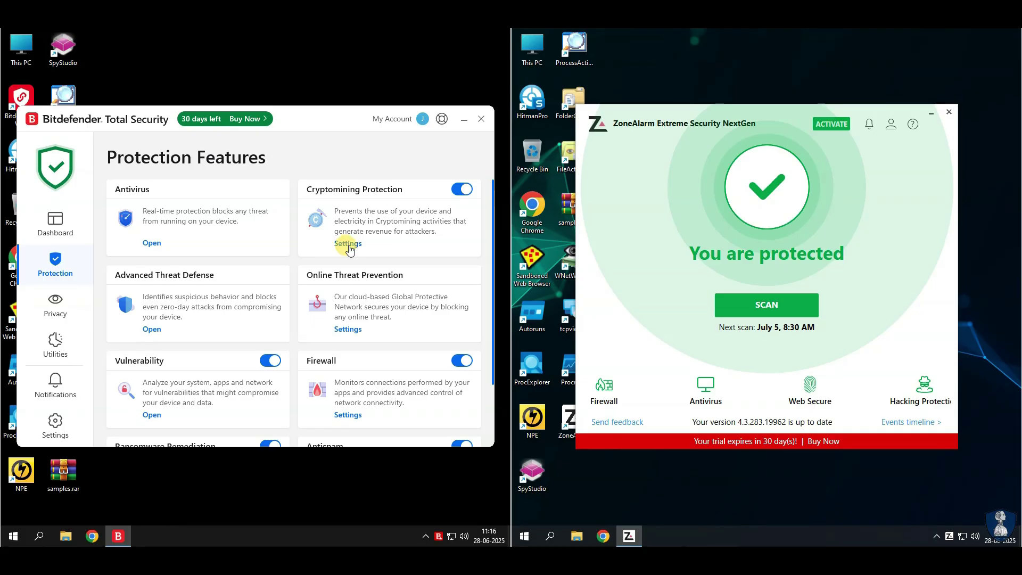
{"action": "left_click", "coordinate": [348, 245]}
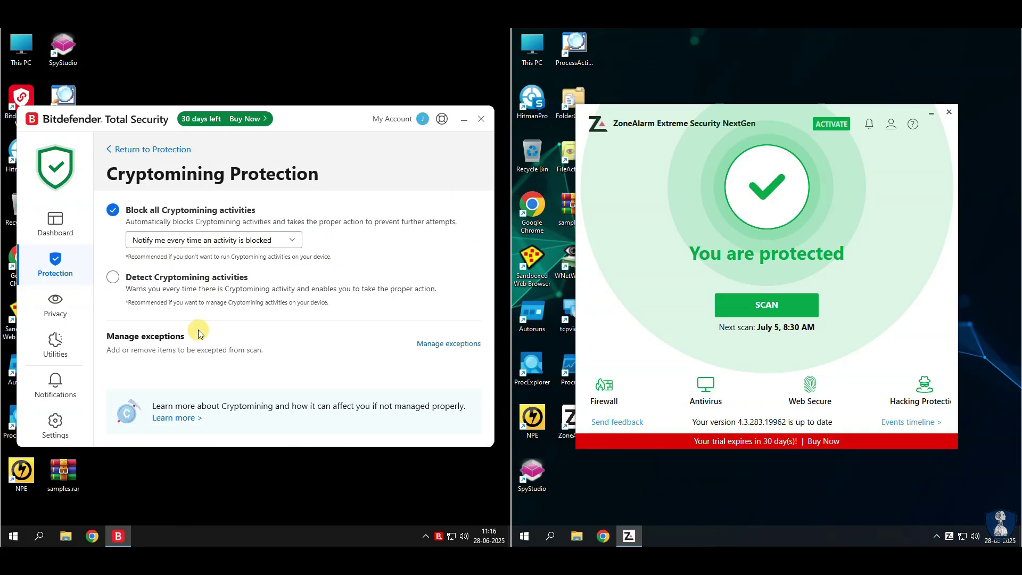
{"action": "left_click", "coordinate": [128, 149]}
- Inspect the Vulnerability module's Wi-Fi Security Advisor and settings, and return to the protection overview
{"action": "scroll", "coordinate": [186, 335], "scroll_direction": "down", "scroll_amount": 1}
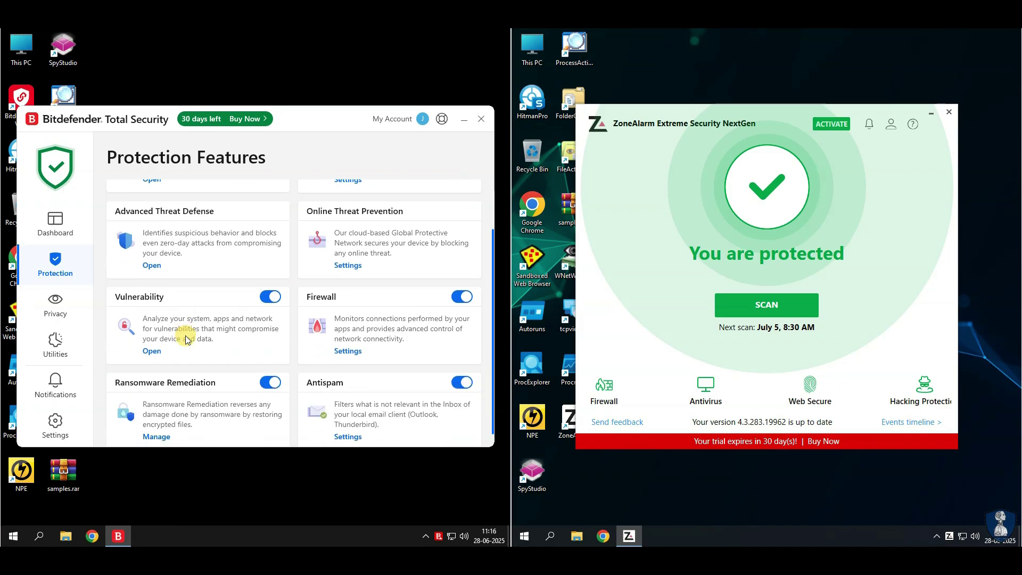
{"action": "left_click", "coordinate": [151, 352]}
{"action": "left_click", "coordinate": [223, 197]}
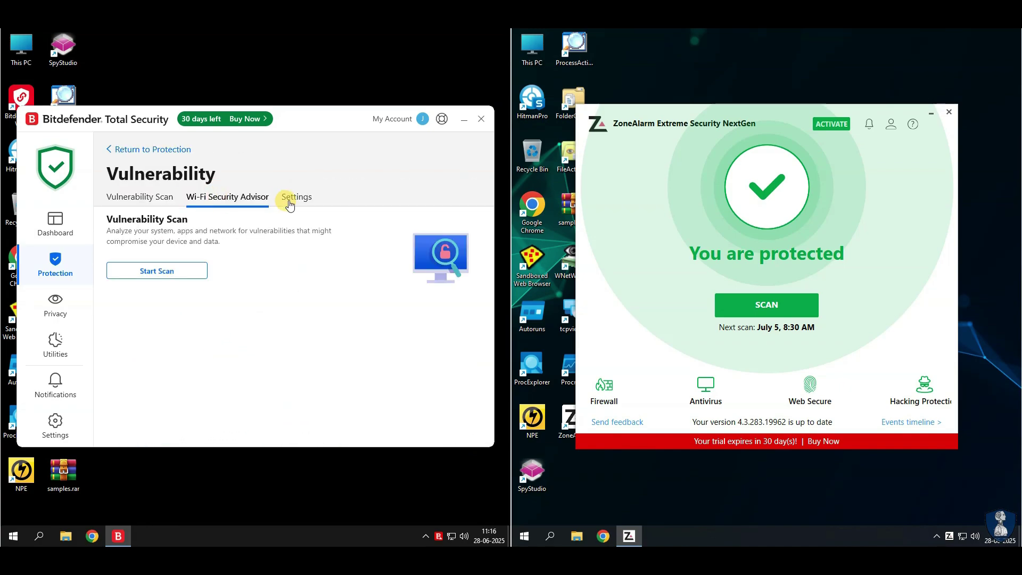
{"action": "left_click", "coordinate": [293, 204]}
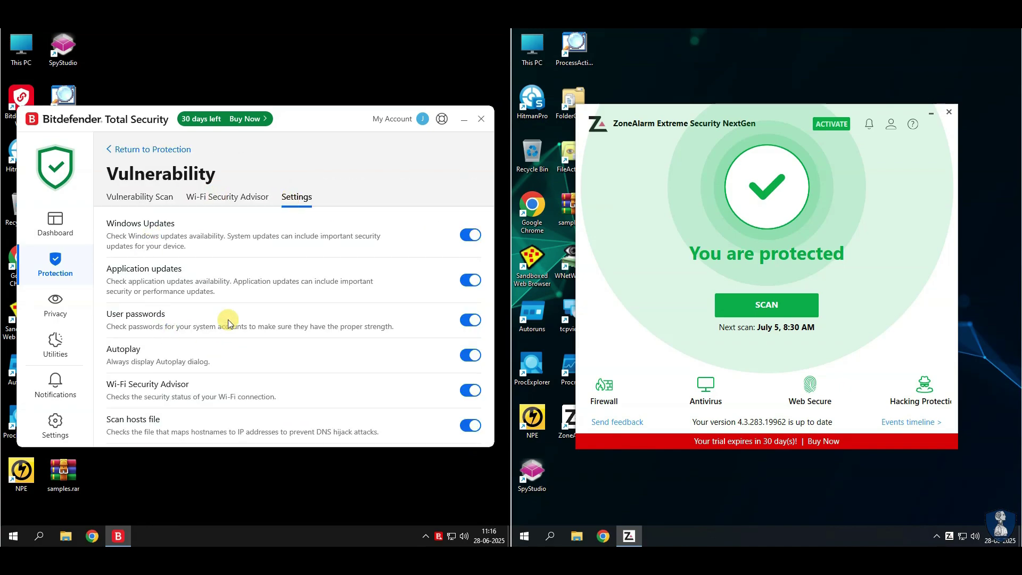
{"action": "left_click", "coordinate": [125, 155]}
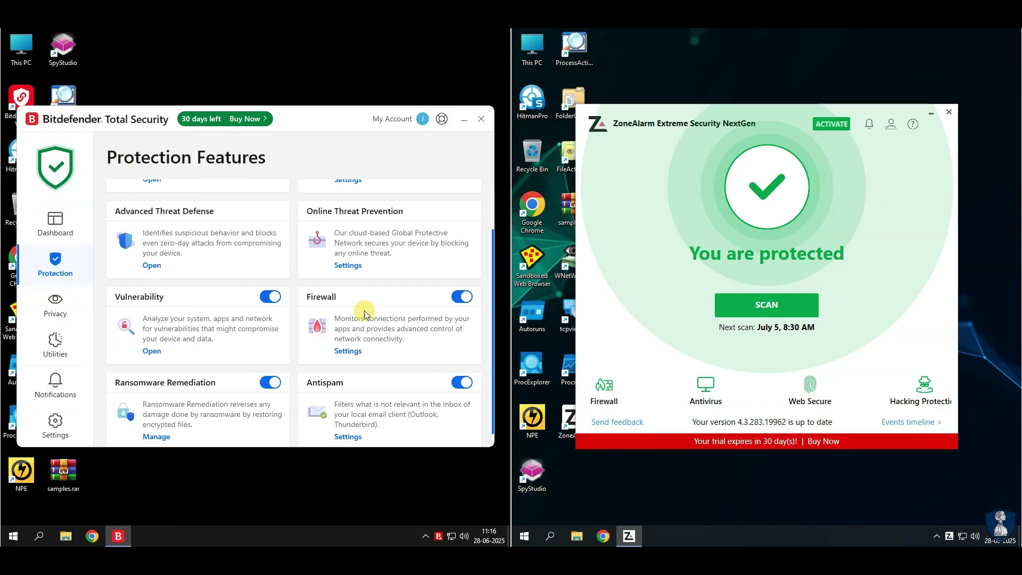
- Examine the Firewall's application access, rules, network adapters and settings, and return to the protection overview
{"action": "left_click", "coordinate": [339, 351]}
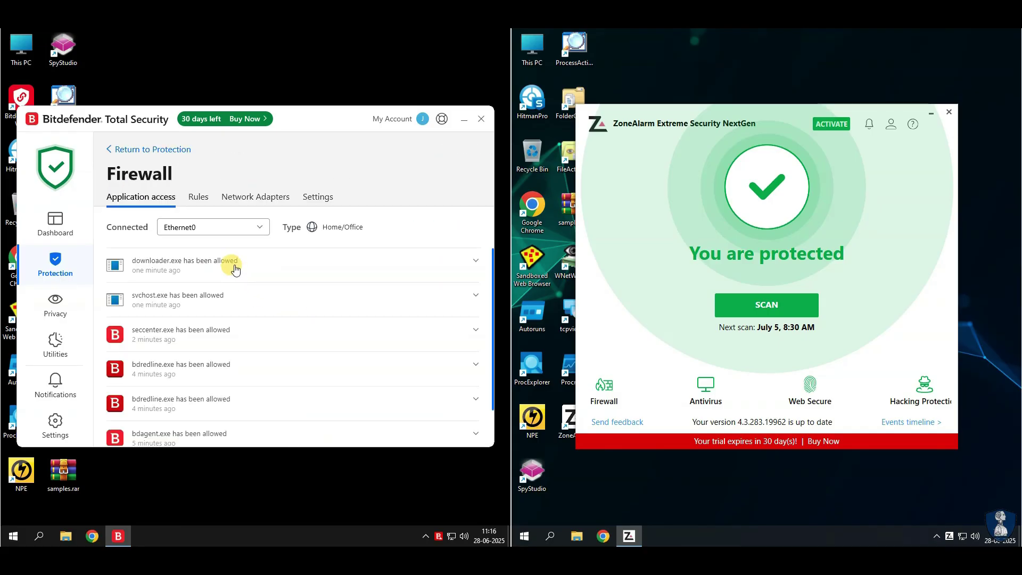
{"action": "left_click", "coordinate": [200, 198]}
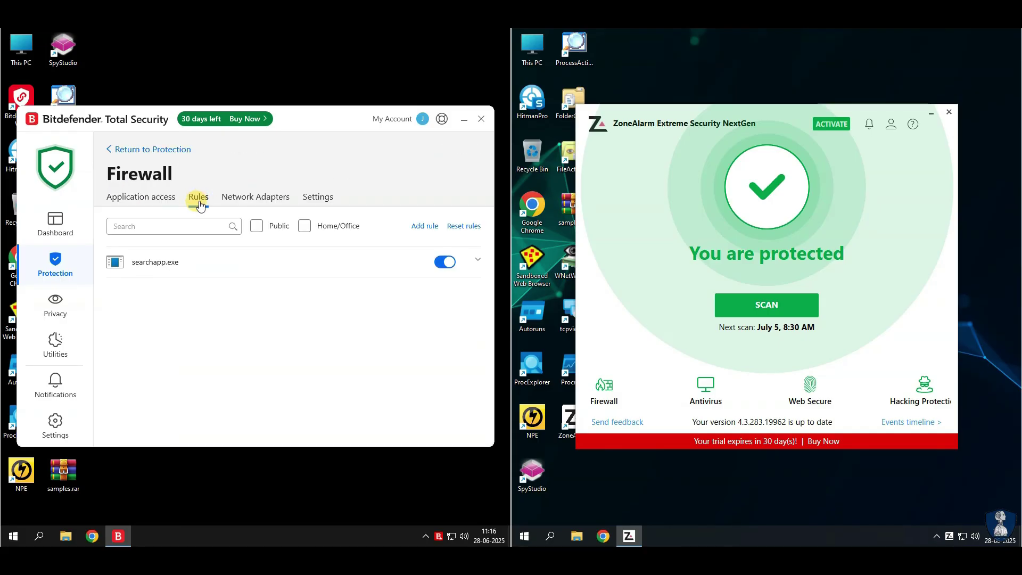
{"action": "left_click", "coordinate": [257, 198]}
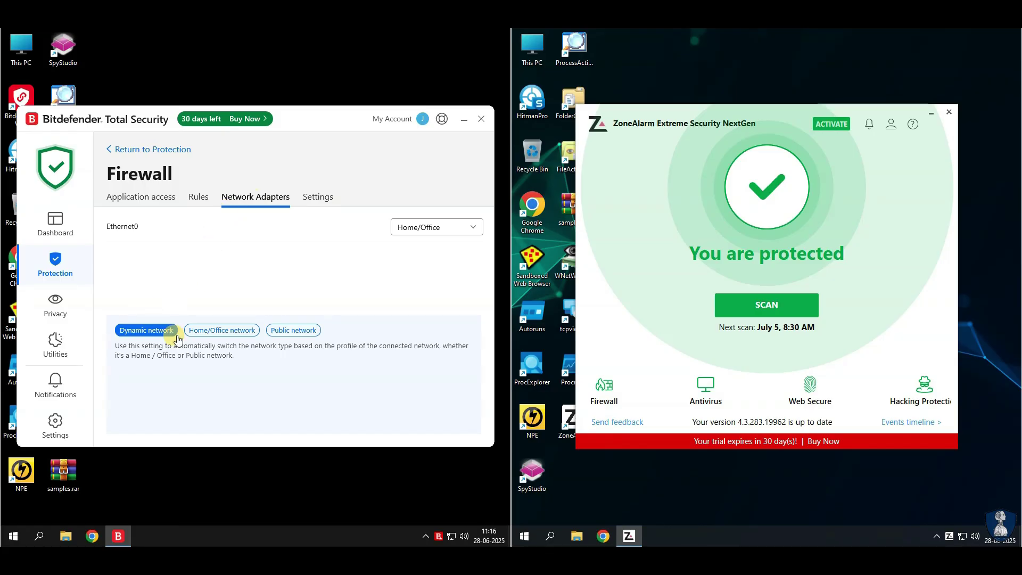
{"action": "left_click", "coordinate": [315, 205]}
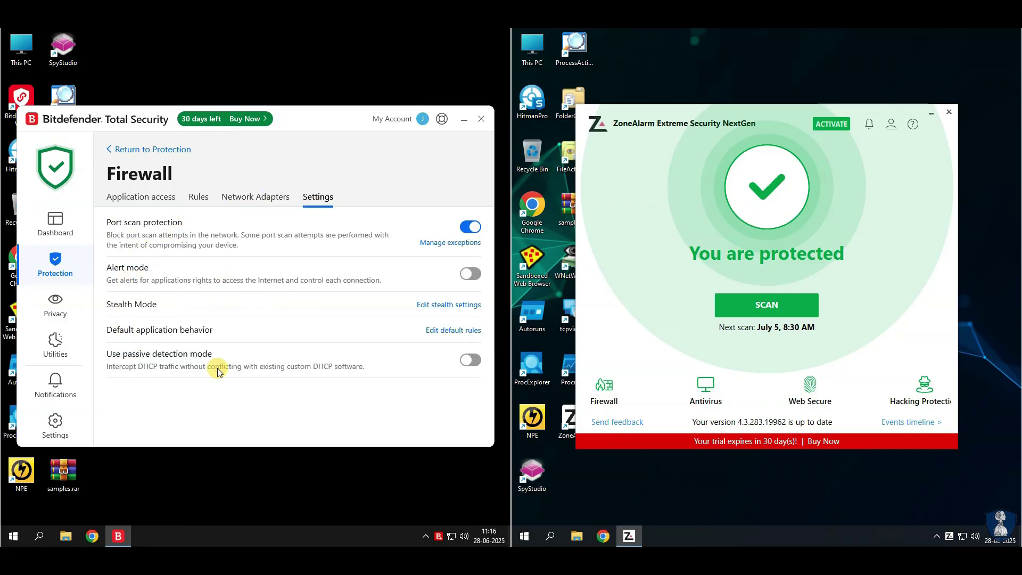
{"action": "left_click", "coordinate": [124, 149]}
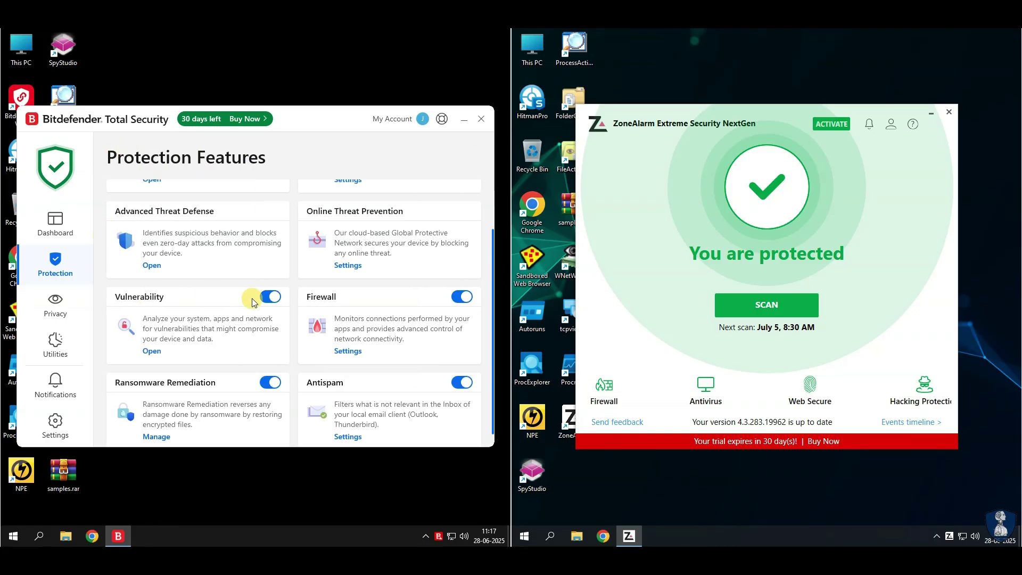
- Check the Antispam module's spammer management and its settings for blocking and sample submission
{"action": "left_click", "coordinate": [347, 421]}
{"action": "left_click", "coordinate": [192, 197]}
{"action": "left_click", "coordinate": [276, 204]}
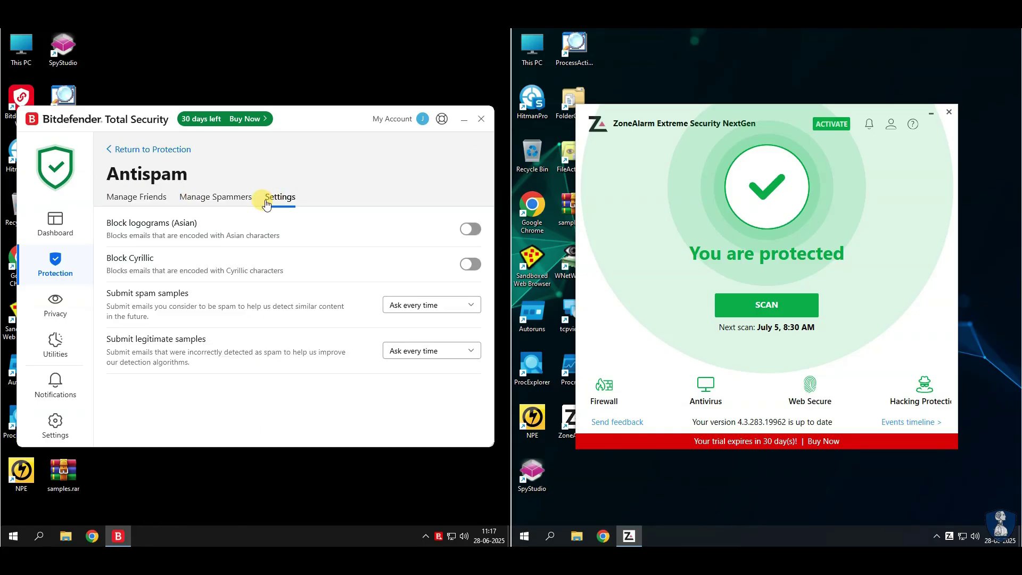
{"action": "left_click", "coordinate": [134, 155]}
- Review the Ransomware Remediation exceptions and its file restore settings
{"action": "left_click", "coordinate": [151, 420]}
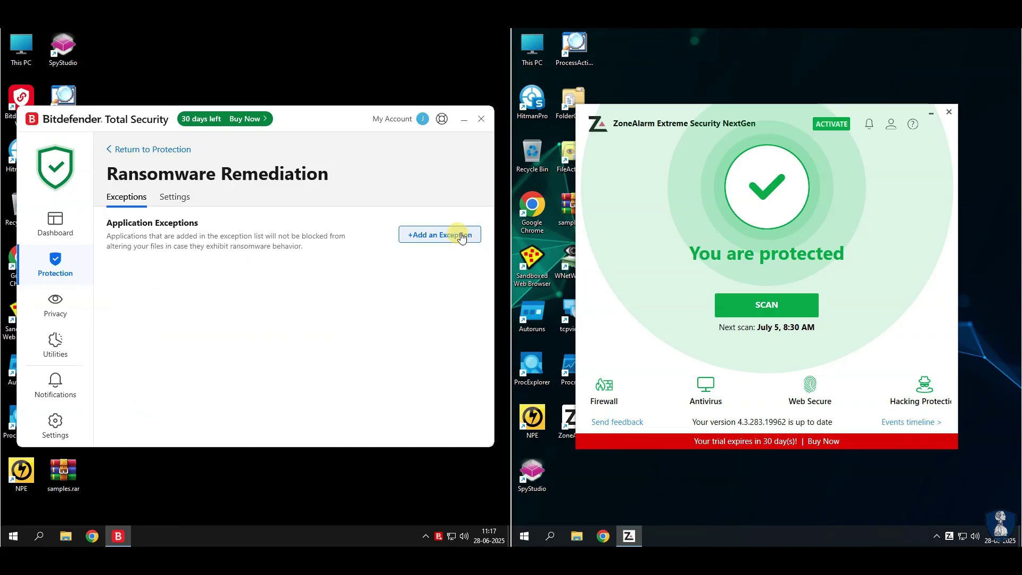
{"action": "left_click", "coordinate": [168, 201]}
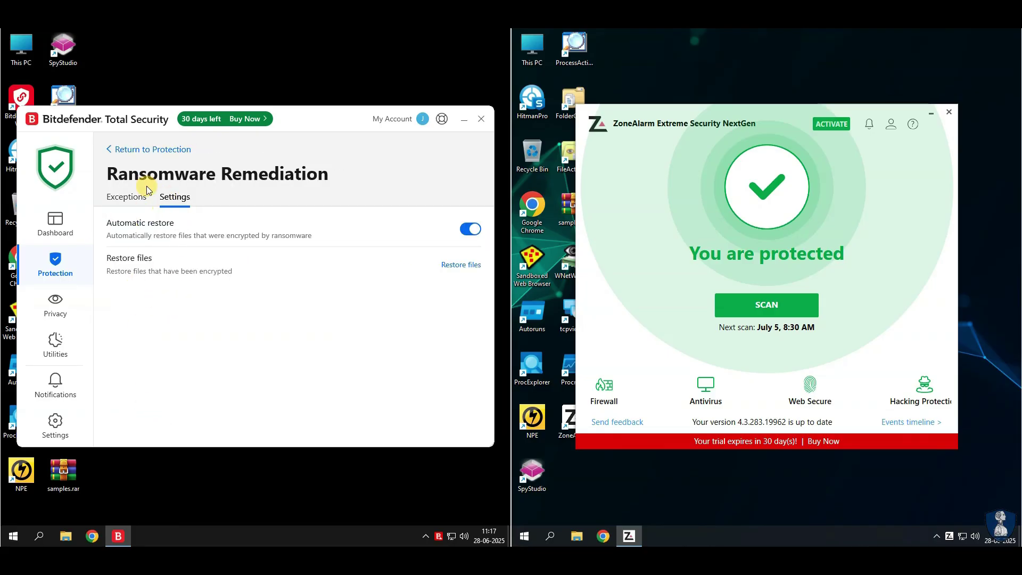
{"action": "left_click", "coordinate": [136, 152]}
- Look through the privacy features, checking the Safepay settings and the Anti-tracker browser options
{"action": "left_click", "coordinate": [55, 306]}
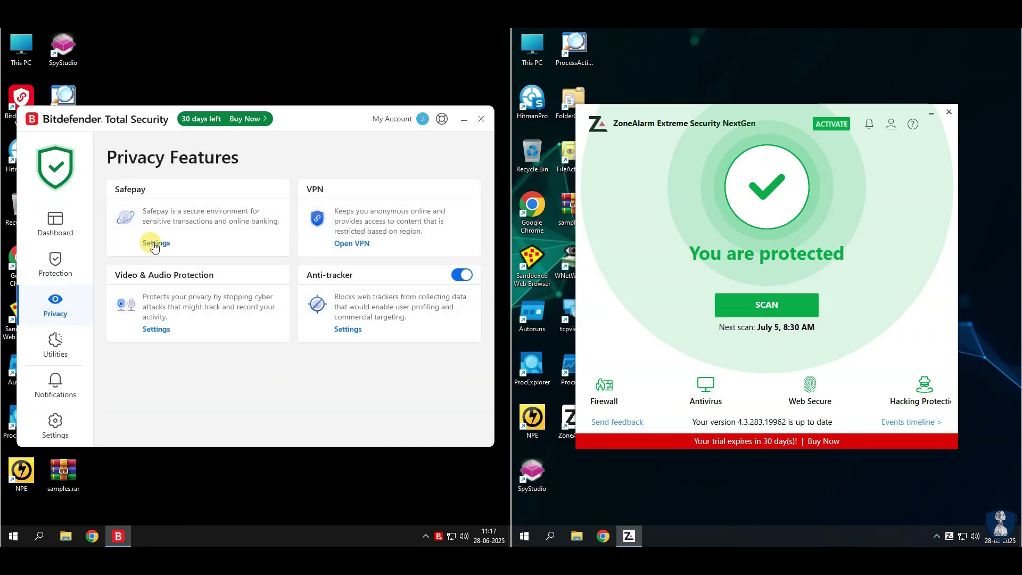
{"action": "left_click", "coordinate": [152, 241]}
{"action": "left_click", "coordinate": [154, 198]}
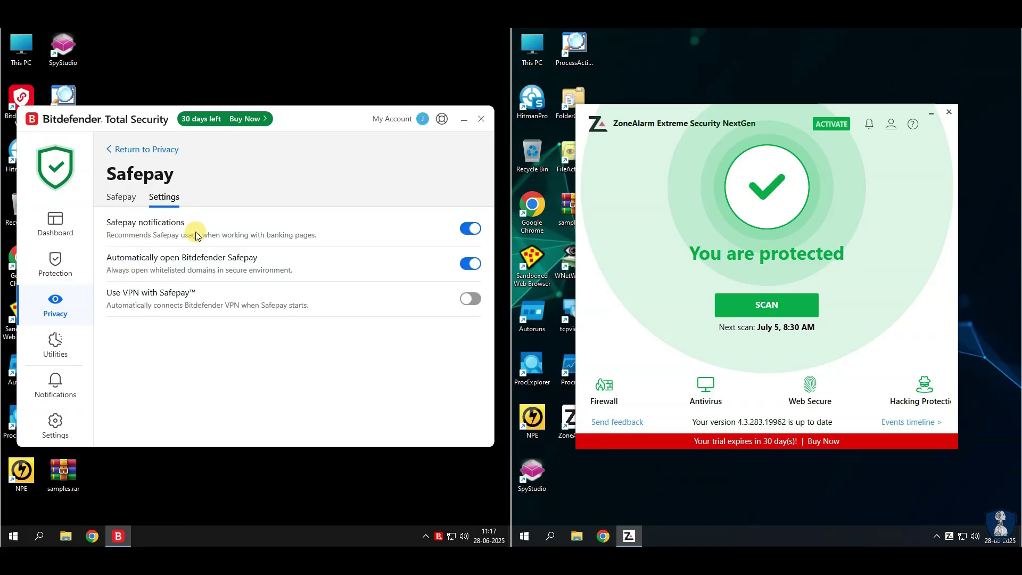
{"action": "left_click", "coordinate": [129, 150]}
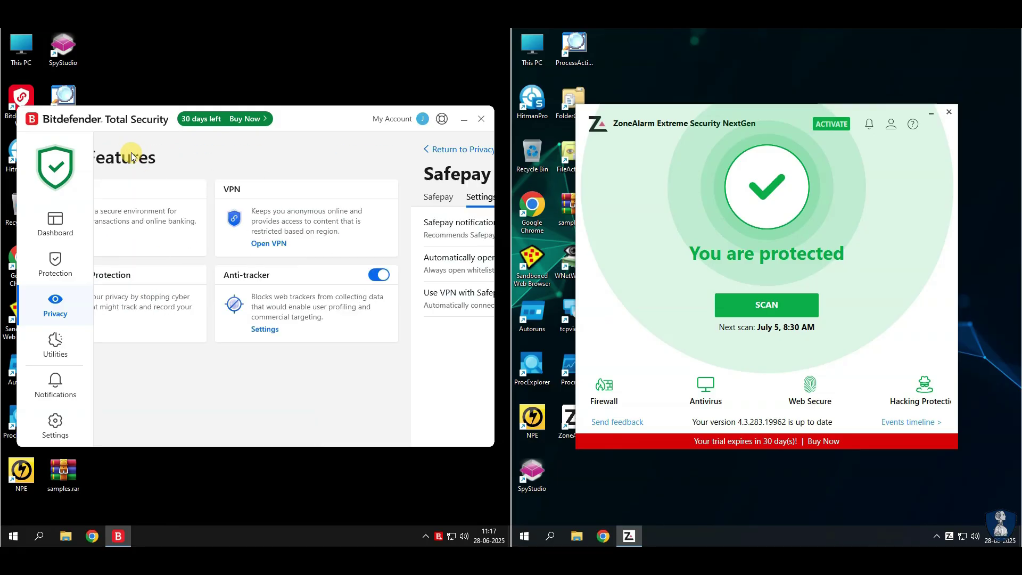
{"action": "left_click", "coordinate": [343, 330]}
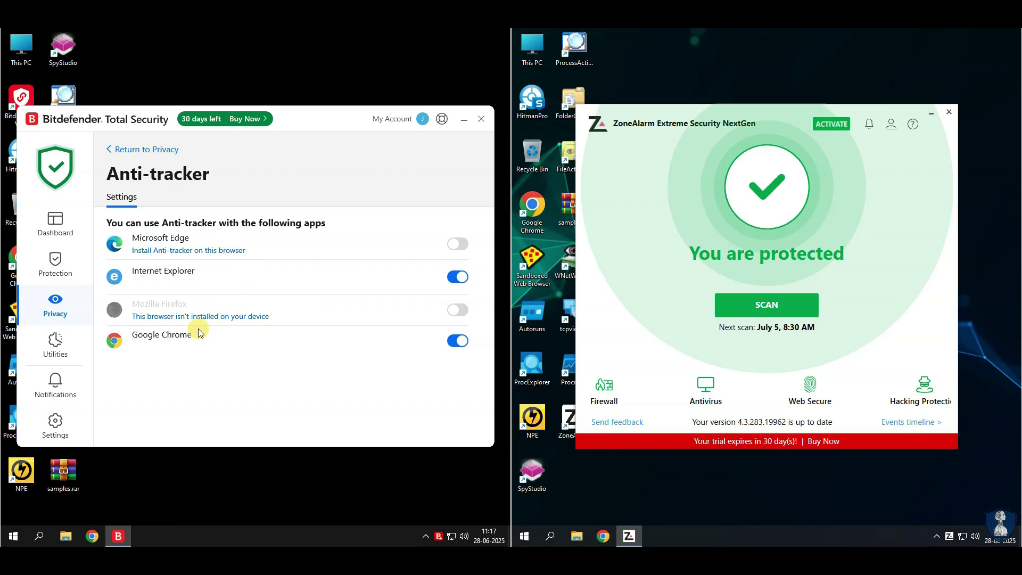
{"action": "left_click", "coordinate": [144, 154]}
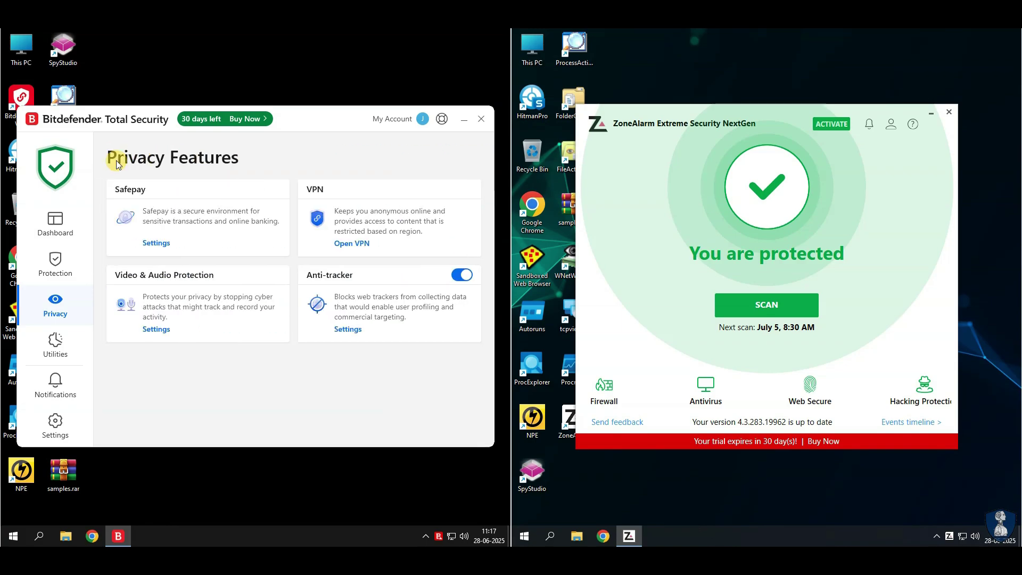
- Look over the utilities and examine the automatic and manual activation options for Profiles
{"action": "left_click", "coordinate": [55, 343]}
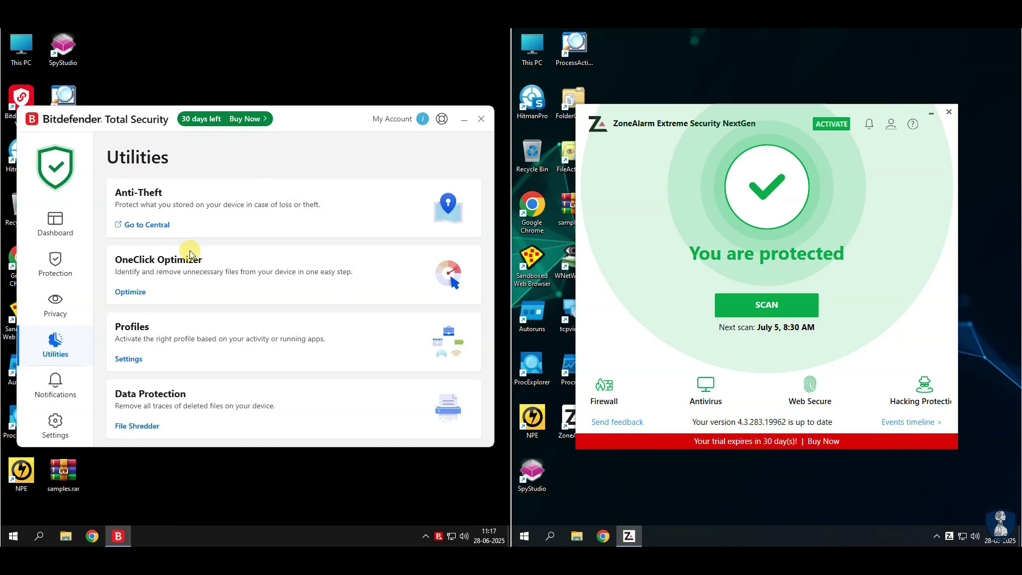
{"action": "left_click", "coordinate": [128, 360]}
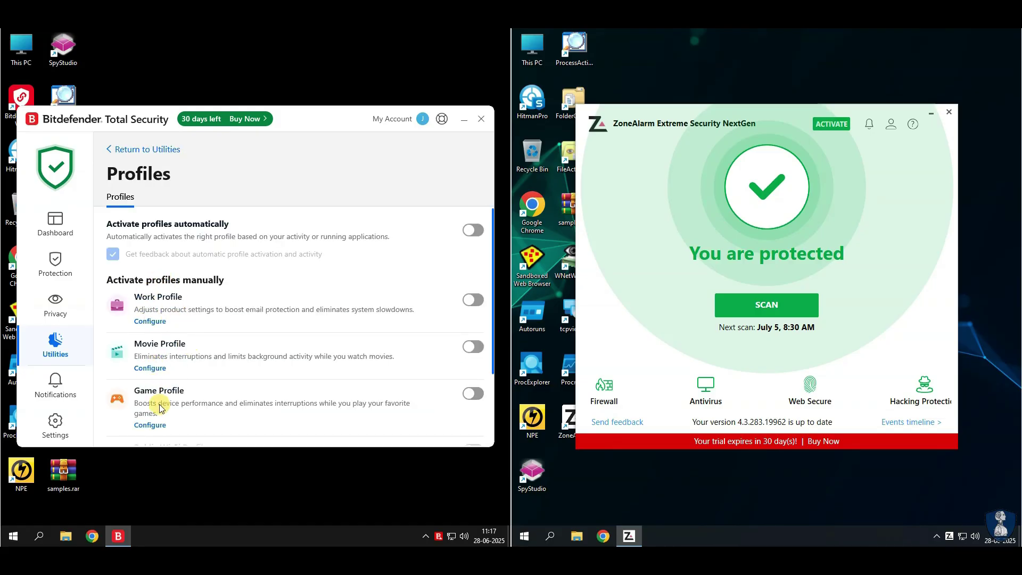
{"action": "scroll", "coordinate": [251, 412], "scroll_direction": "down", "scroll_amount": 3}
{"action": "scroll", "coordinate": [252, 406], "scroll_direction": "up", "scroll_amount": 3}
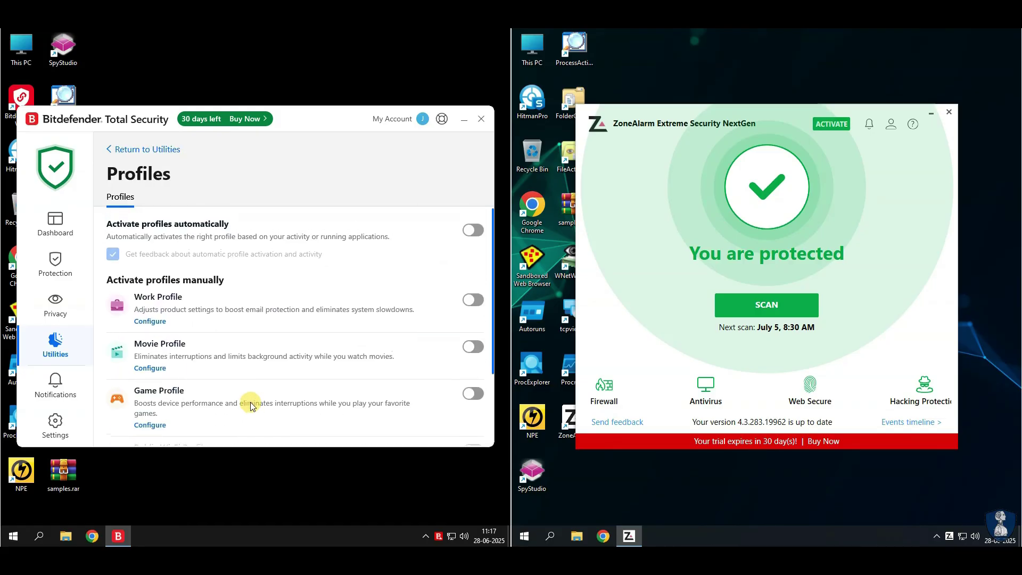
{"action": "left_click", "coordinate": [141, 154]}
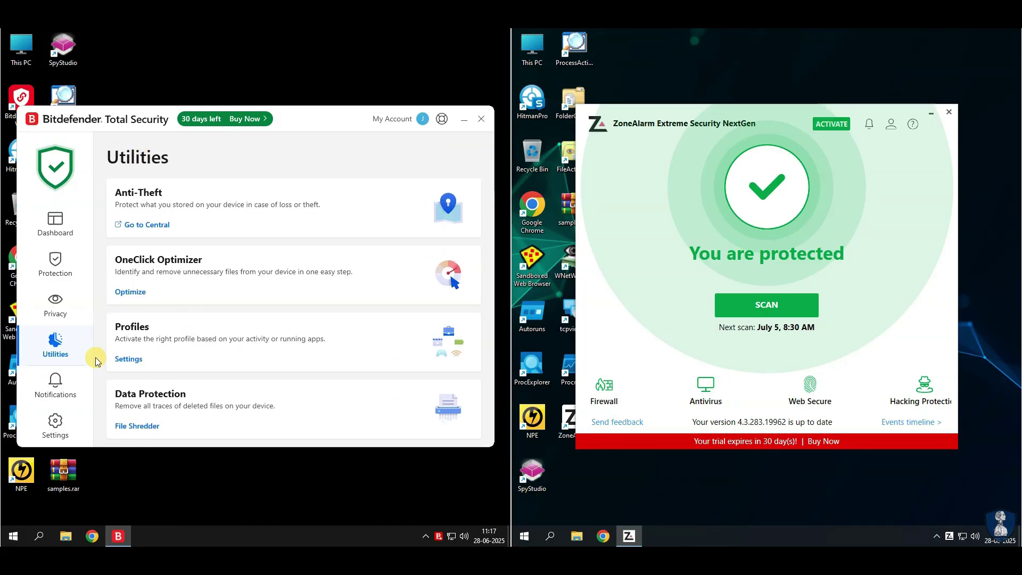
- Delete all events from the Bitdefender notifications list and confirm the deletion
{"action": "left_click", "coordinate": [42, 391]}
{"action": "left_click", "coordinate": [475, 197]}
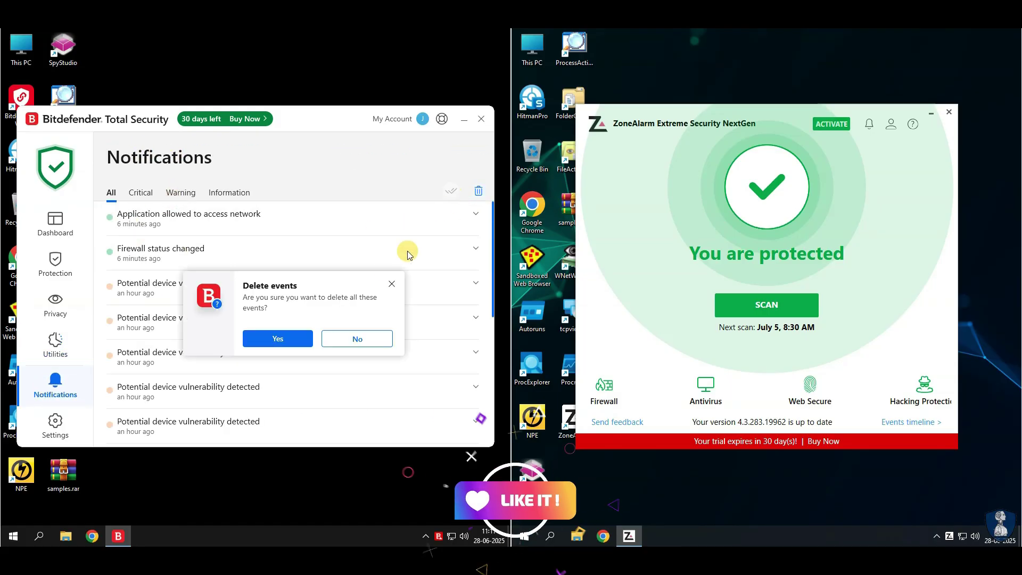
{"action": "left_click", "coordinate": [274, 339]}
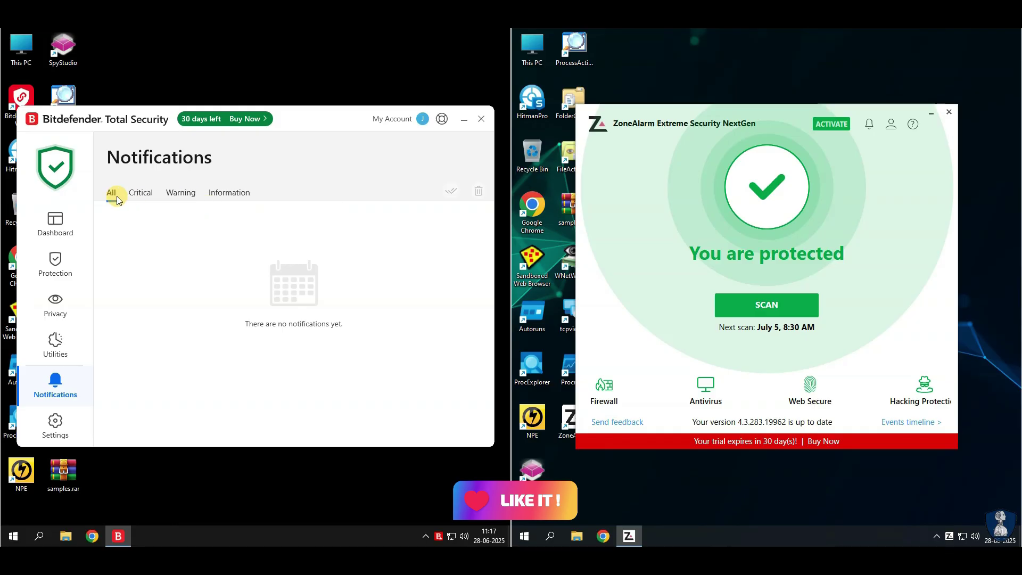
- Turn off special offers and recommendation notifications in Bitdefender's general settings, and check its advanced and update settings
{"action": "left_click", "coordinate": [53, 425]}
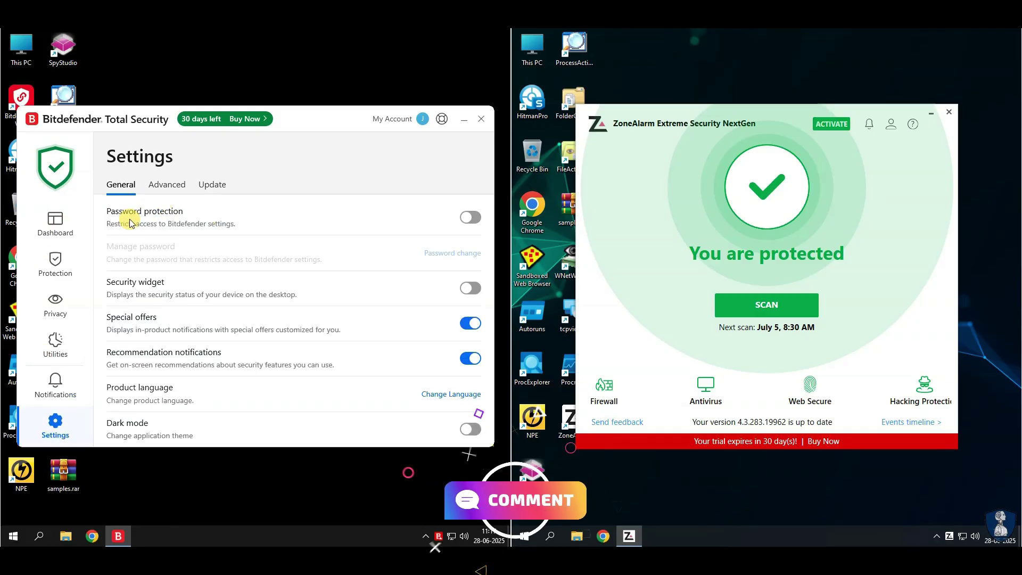
{"action": "left_click", "coordinate": [469, 324]}
{"action": "left_click", "coordinate": [468, 358]}
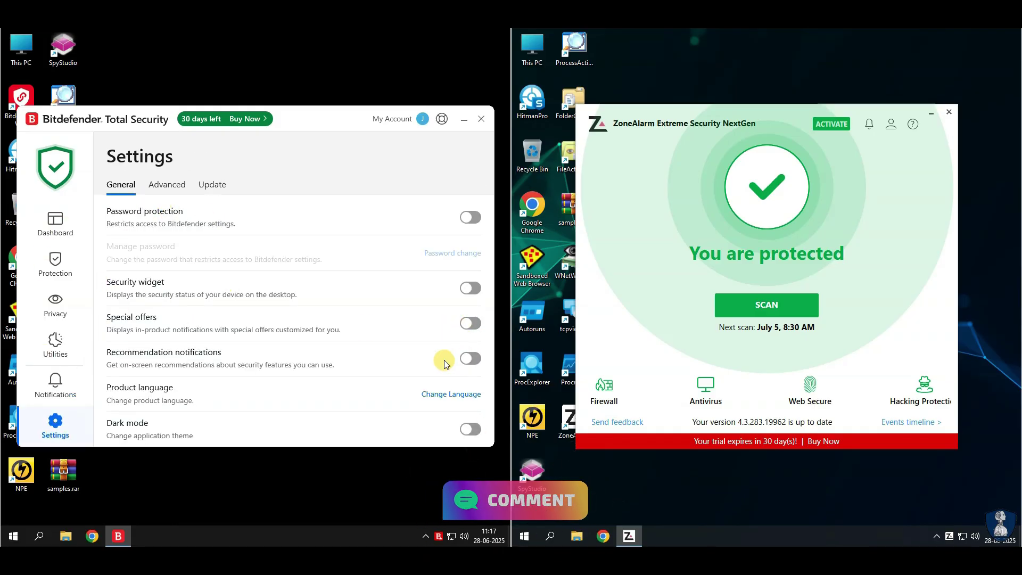
{"action": "left_click", "coordinate": [168, 185]}
{"action": "left_click", "coordinate": [207, 185]}
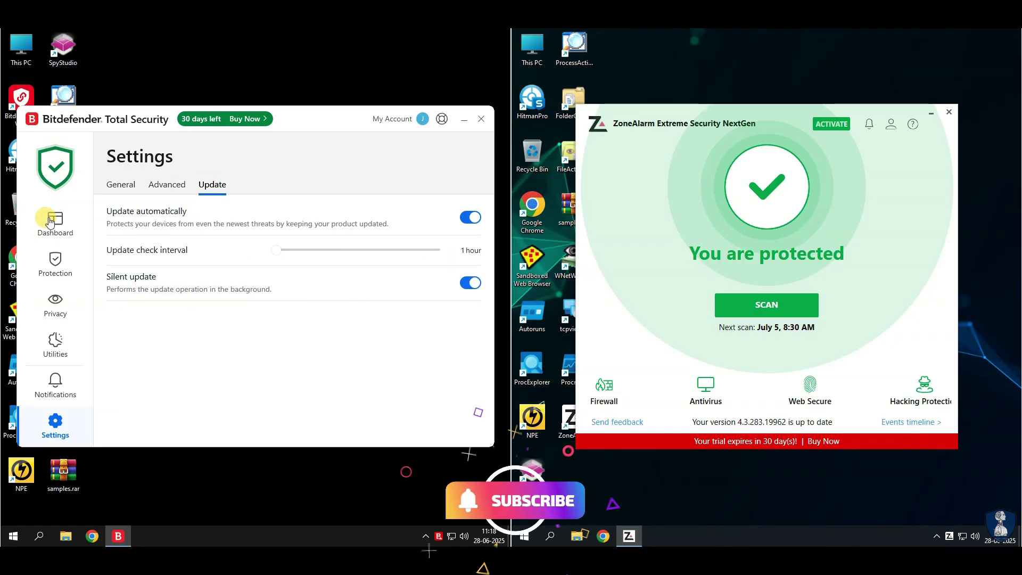
- Return to the Bitdefender dashboard and start a product update from the system tray
{"action": "left_click", "coordinate": [50, 221]}
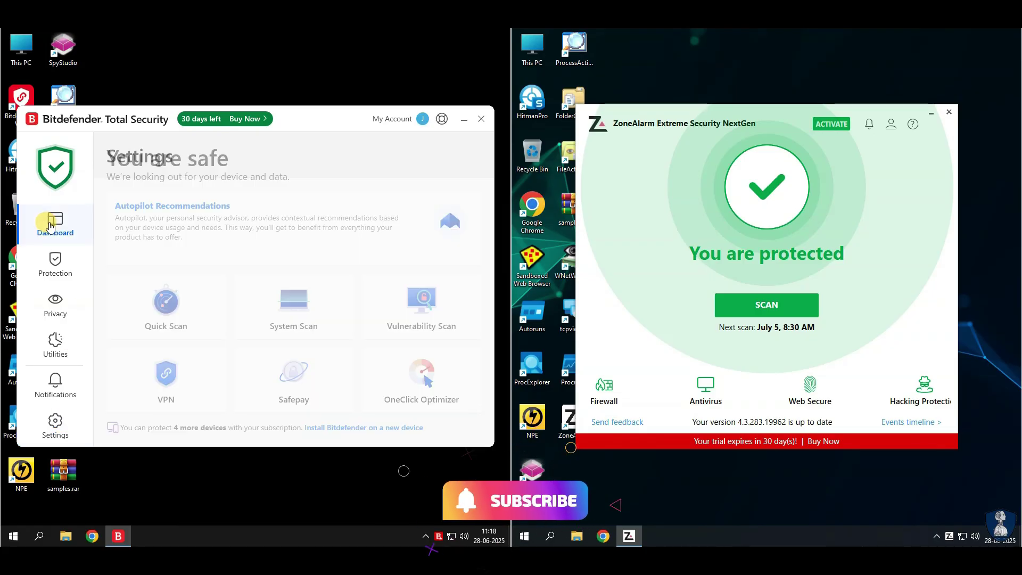
{"action": "right_click", "coordinate": [437, 536]}
{"action": "left_click", "coordinate": [439, 527]}
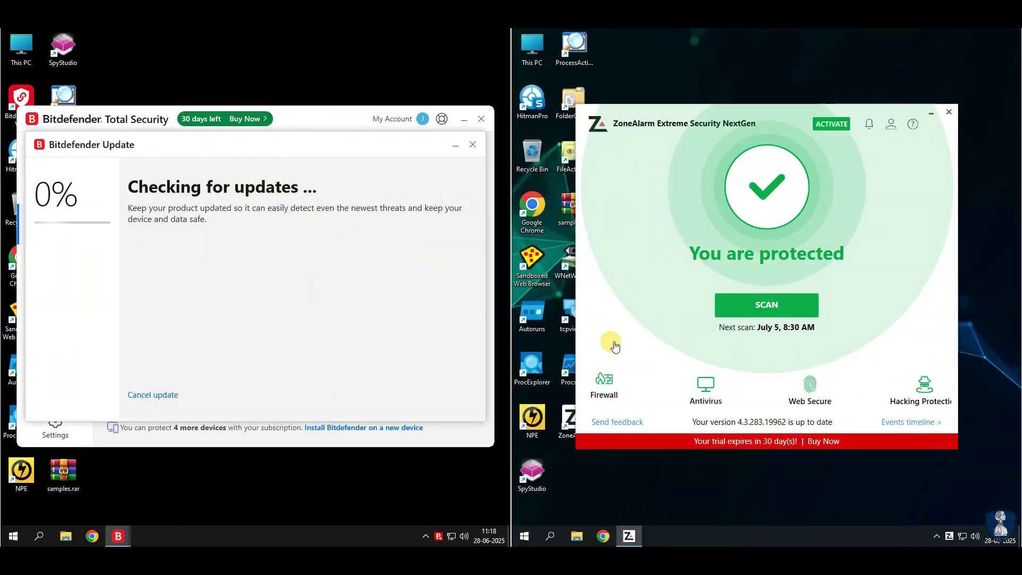
- Switch to ZoneAlarm and look over its protection module summaries, event notifications and account options
{"action": "mouse_move", "coordinate": [612, 349]}
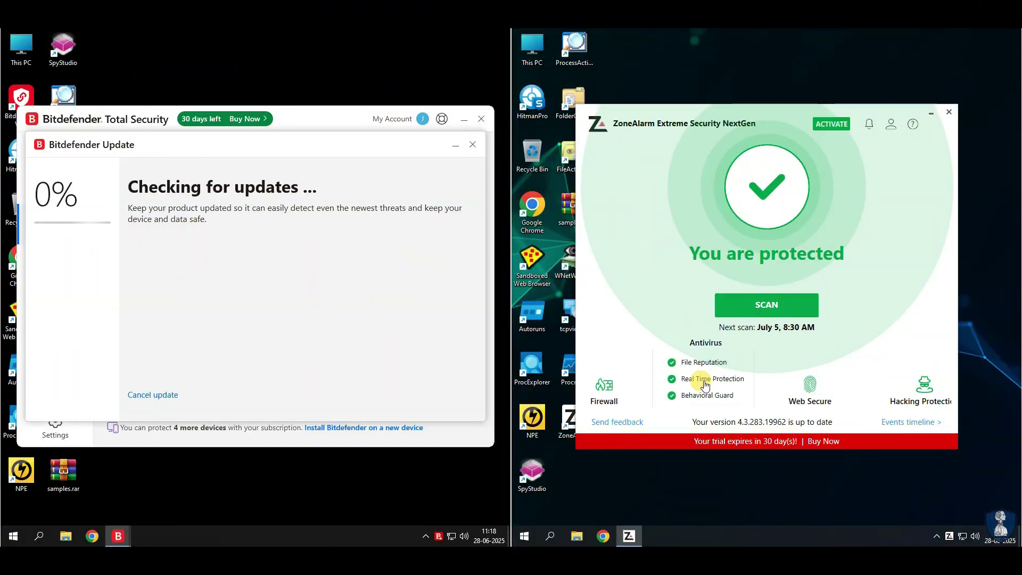
{"action": "mouse_move", "coordinate": [818, 346]}
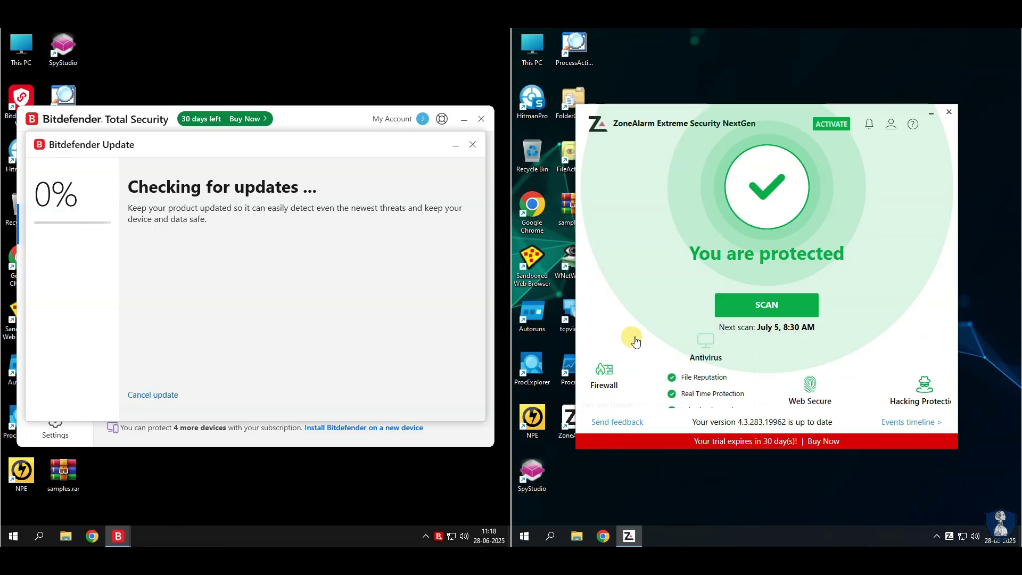
{"action": "left_click", "coordinate": [869, 124]}
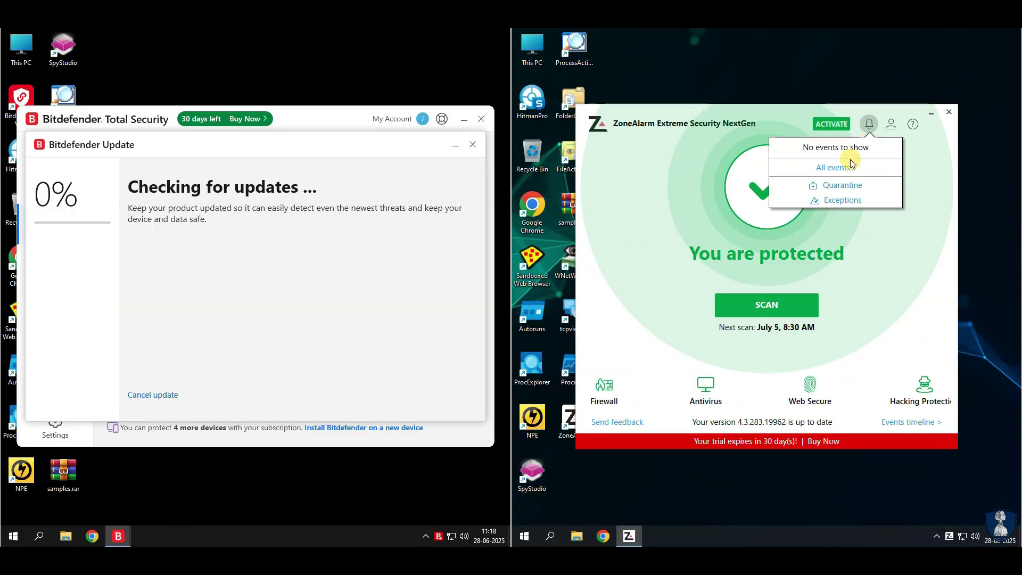
{"action": "left_click", "coordinate": [891, 124]}
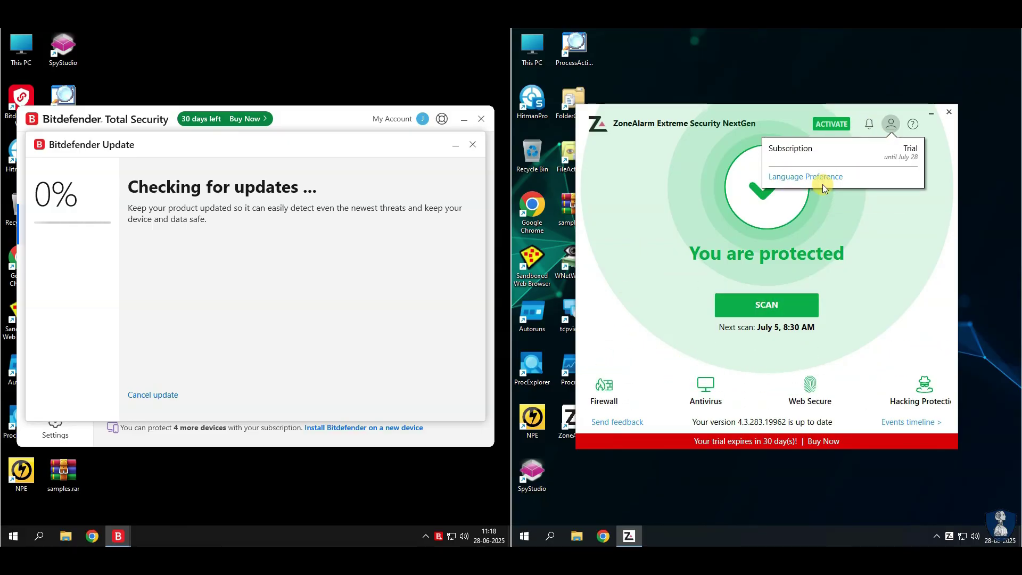
- Review ZoneAlarm's firewall zone rules and the security levels for the public and trusted zones
{"action": "left_click", "coordinate": [605, 344]}
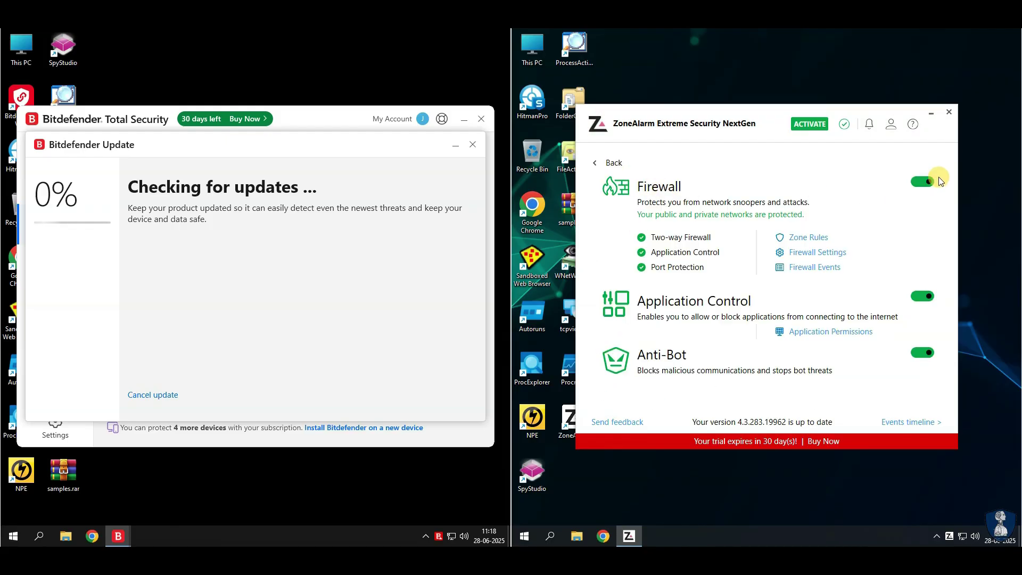
{"action": "left_click", "coordinate": [809, 240]}
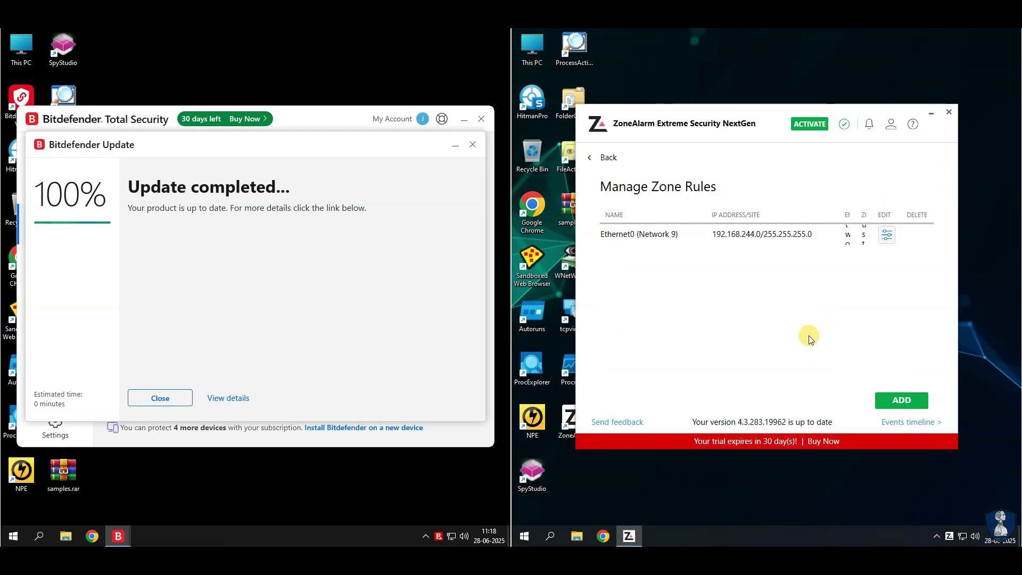
{"action": "left_click", "coordinate": [606, 157]}
{"action": "left_click", "coordinate": [815, 254]}
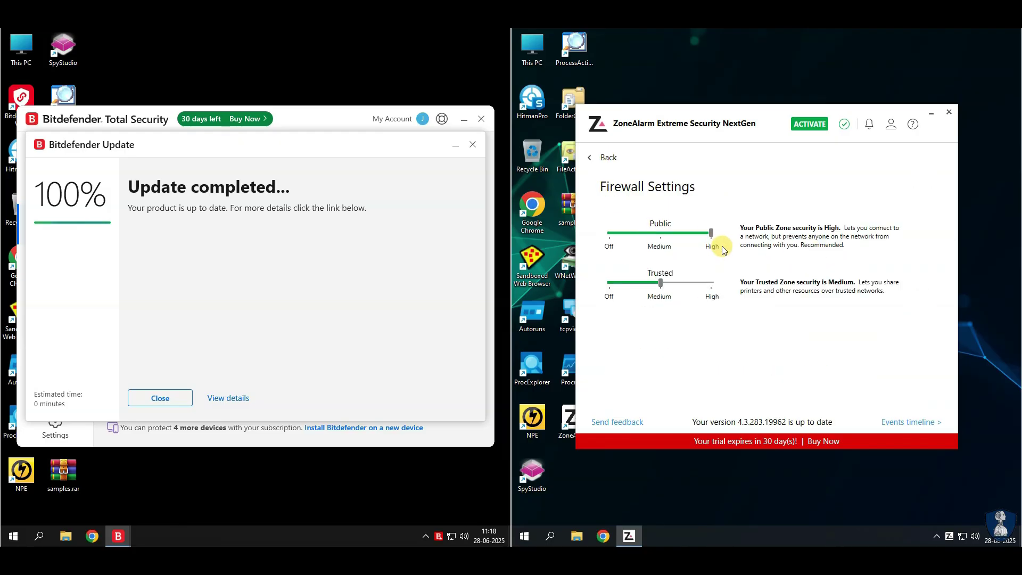
{"action": "left_click", "coordinate": [607, 158]}
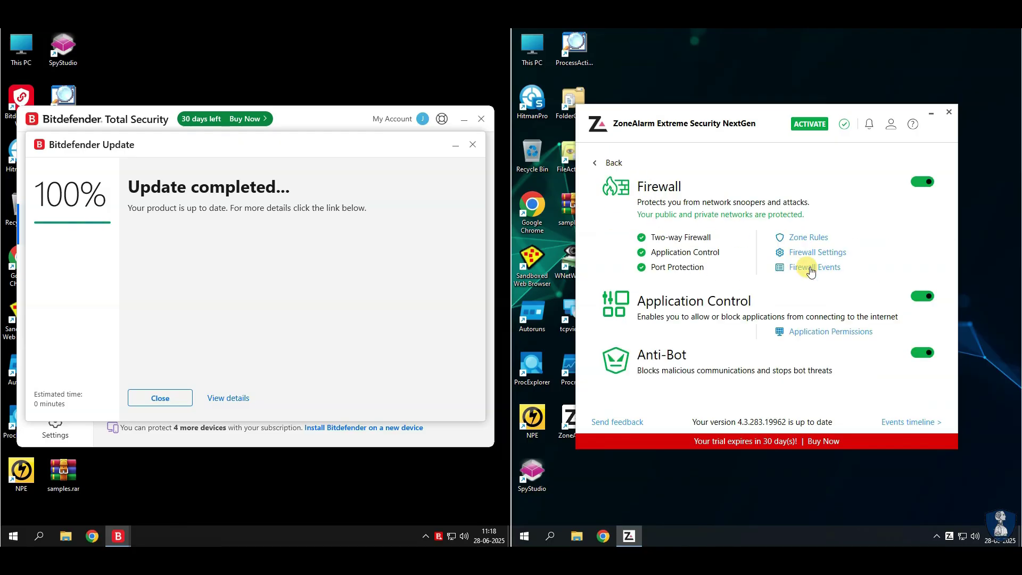
- Check the application permissions under ZoneAlarm's Application Control and return to the main screen
{"action": "left_click", "coordinate": [828, 333]}
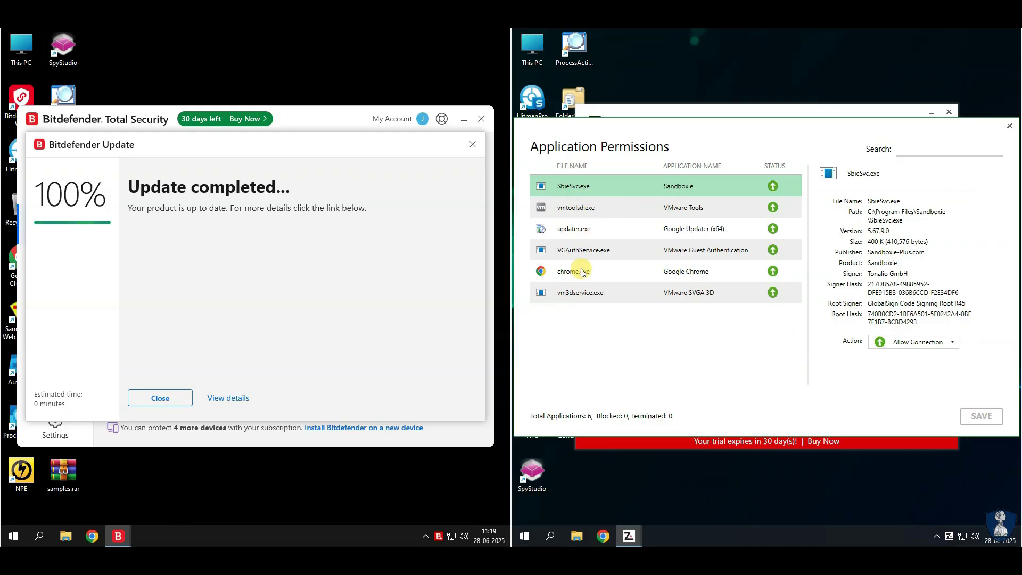
{"action": "left_click", "coordinate": [1009, 126]}
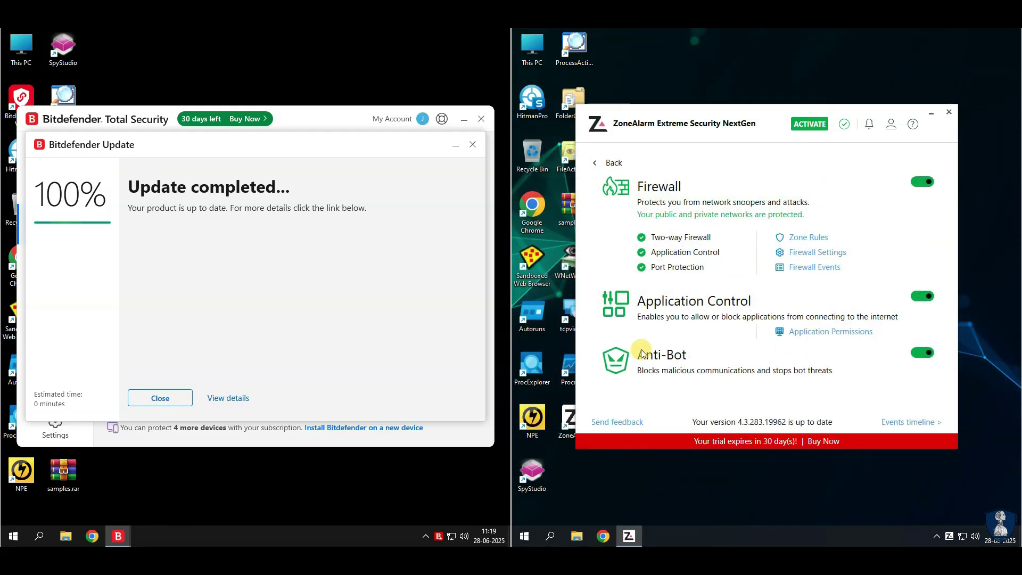
{"action": "left_click", "coordinate": [611, 169]}
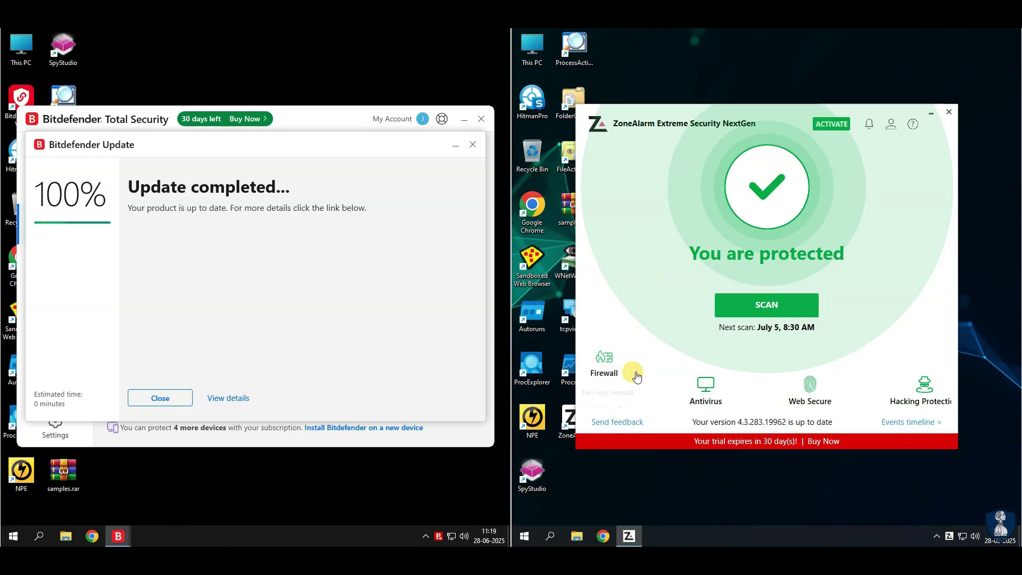
- Look through ZoneAlarm's Antivirus options and the Web Secure browsing and download protections
{"action": "left_click", "coordinate": [707, 340]}
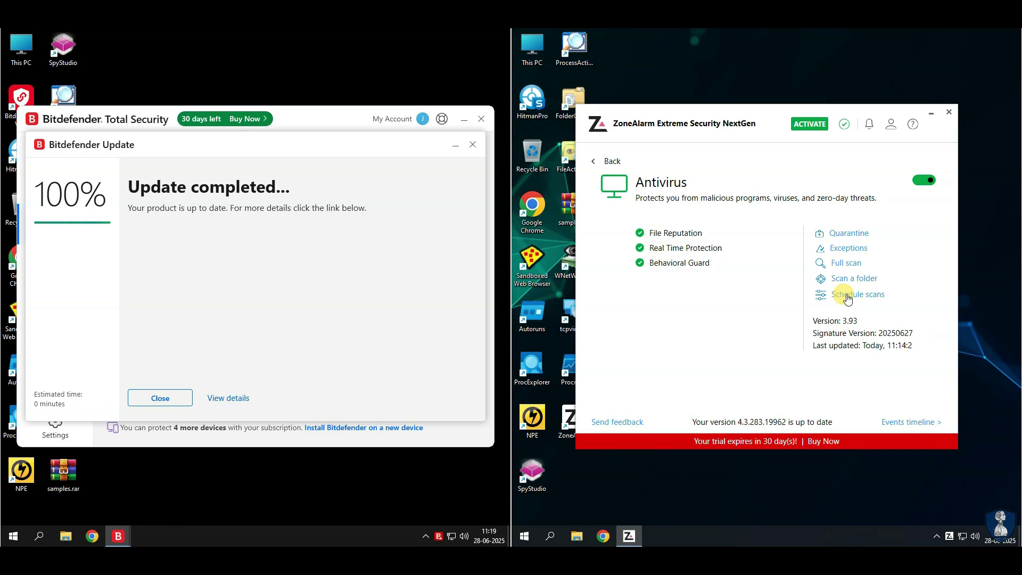
{"action": "left_click", "coordinate": [605, 160]}
{"action": "left_click", "coordinate": [800, 384]}
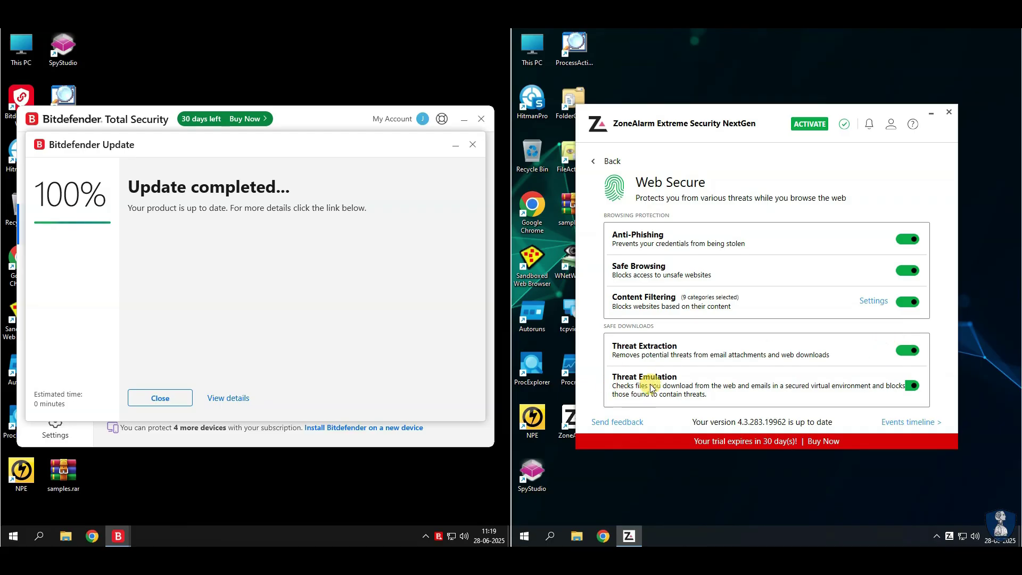
{"action": "left_click", "coordinate": [609, 161]}
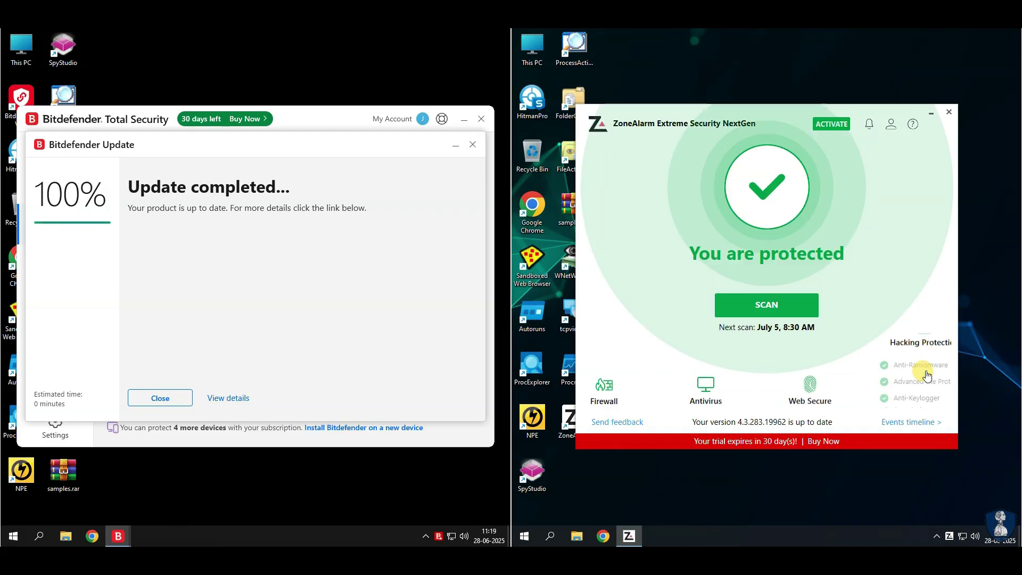
- Set up Anti-Keylogger in ZoneAlarm's Hacking Protection, turn it on and acknowledge the restart notice
{"action": "left_click", "coordinate": [919, 351]}
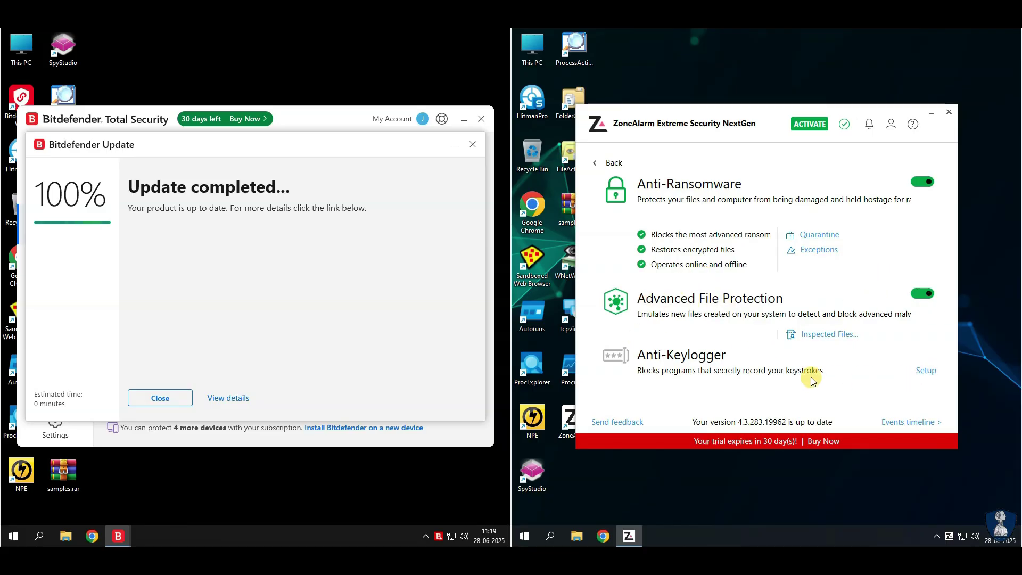
{"action": "left_click", "coordinate": [924, 372]}
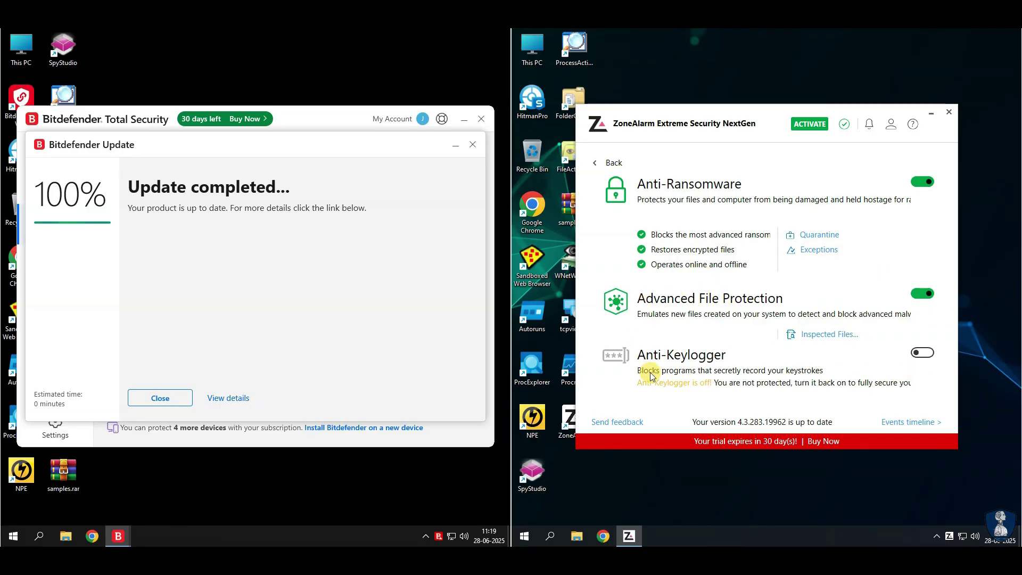
{"action": "left_click", "coordinate": [916, 355]}
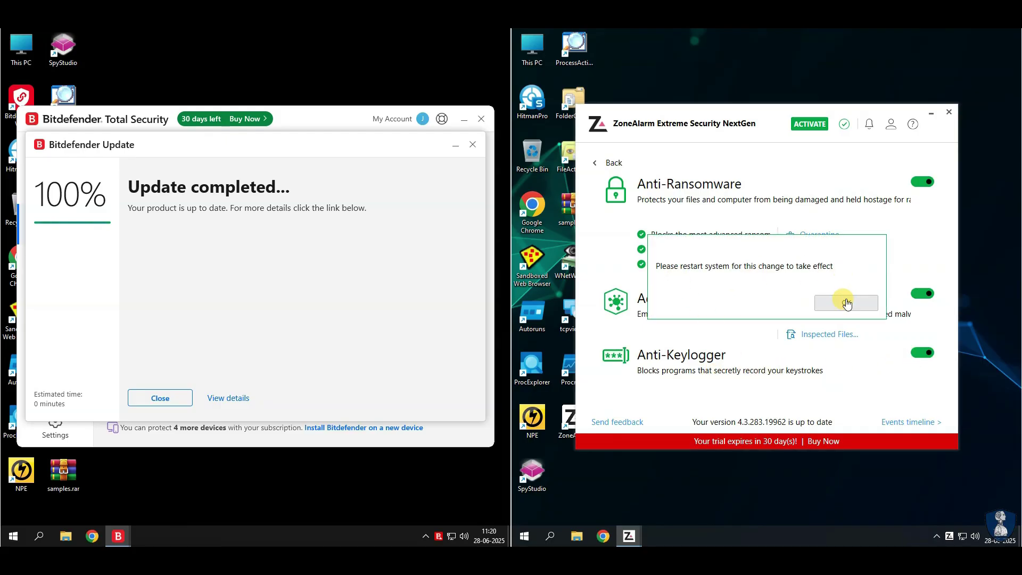
{"action": "left_click", "coordinate": [846, 298]}
{"action": "left_click", "coordinate": [598, 162]}
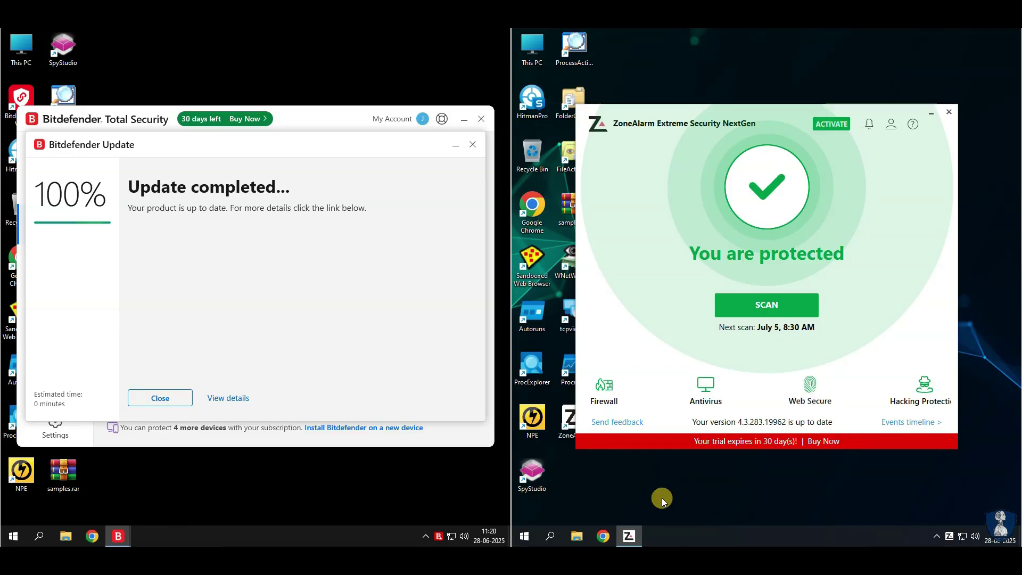
- Check ZoneAlarm's account and help information, expanding the About details with the component versions
{"action": "left_click", "coordinate": [893, 126]}
{"action": "left_click", "coordinate": [912, 125]}
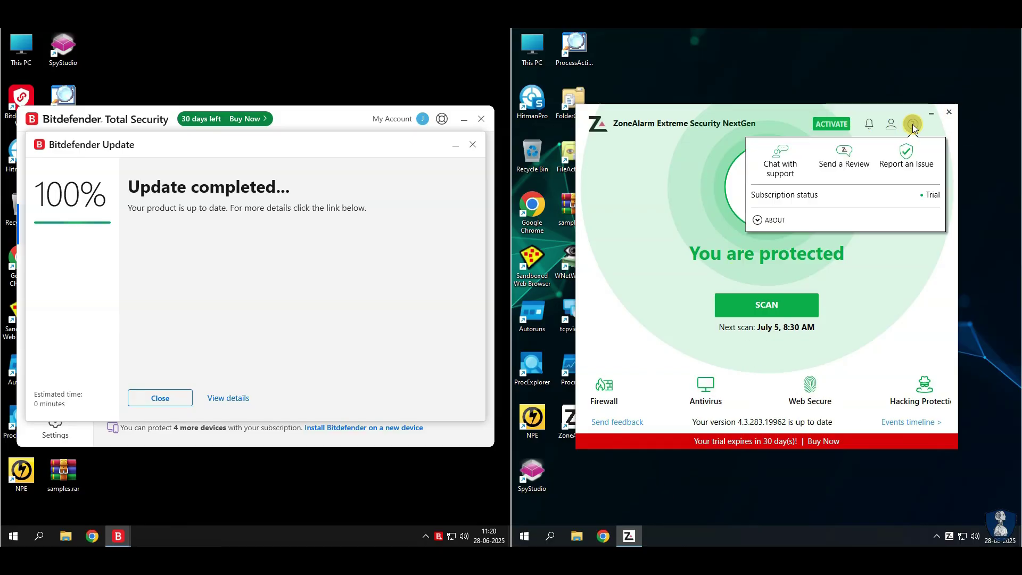
{"action": "left_click", "coordinate": [756, 220]}
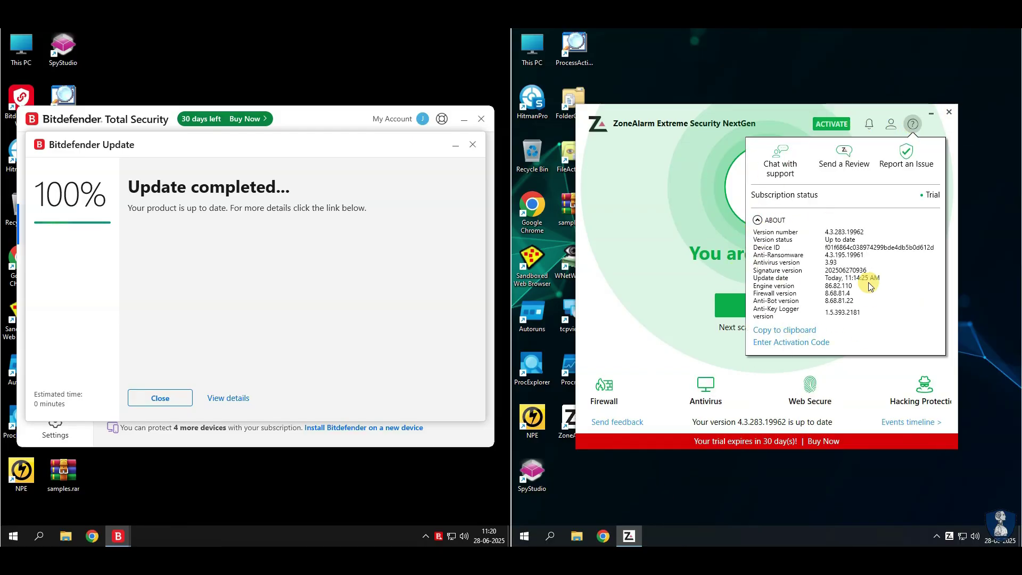
{"action": "left_click", "coordinate": [769, 120]}
- Close the ZoneAlarm window and restart the Windows system it runs on
{"action": "left_click", "coordinate": [949, 112]}
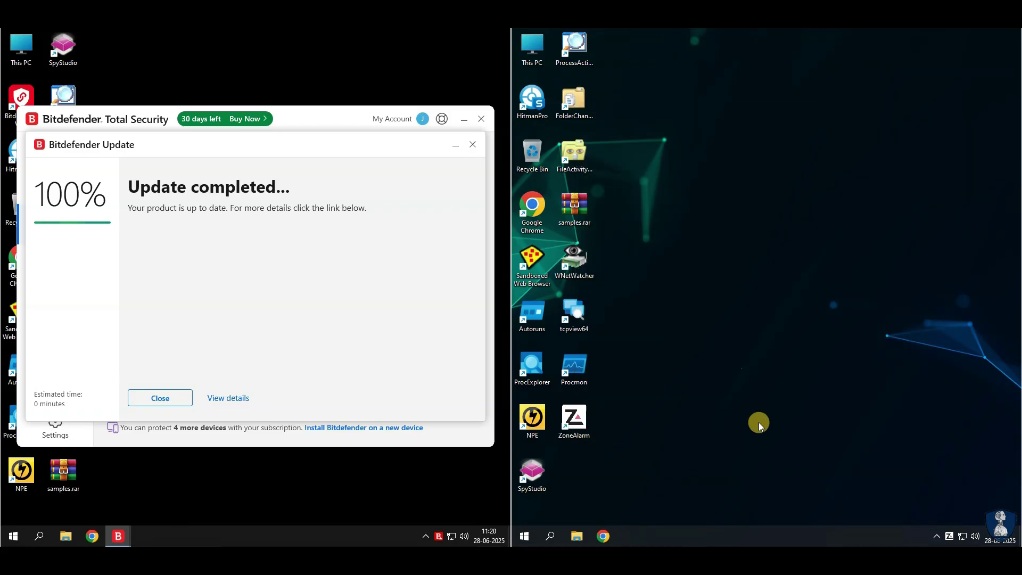
{"action": "right_click", "coordinate": [525, 536]}
{"action": "mouse_move", "coordinate": [639, 502]}
{"action": "left_click", "coordinate": [686, 499]}
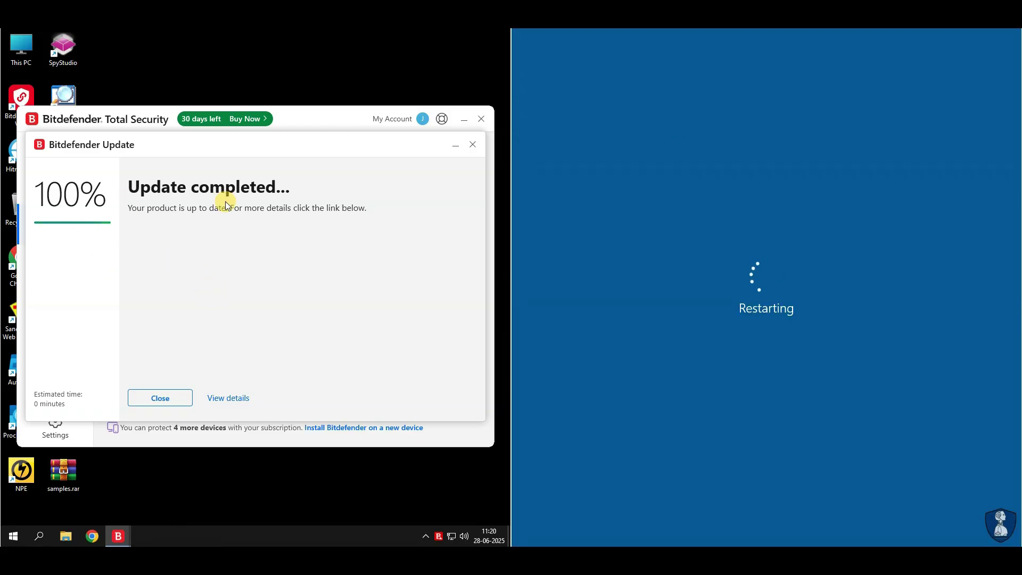
- Dismiss the Bitdefender update report and check the Anti-Keylogger state in ZoneAlarm's Hacking Protection
{"action": "left_click", "coordinate": [160, 402]}
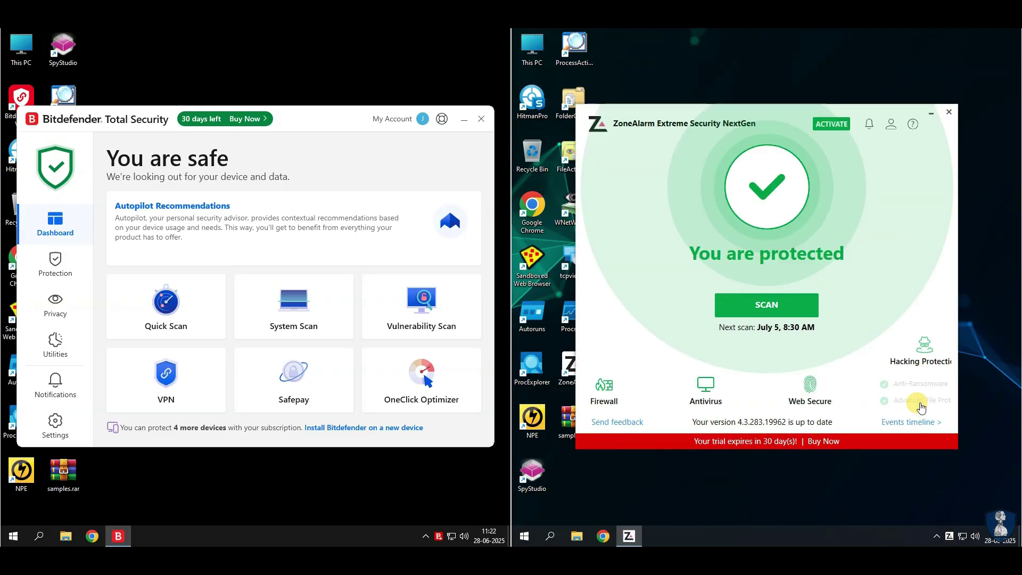
{"action": "left_click", "coordinate": [917, 373]}
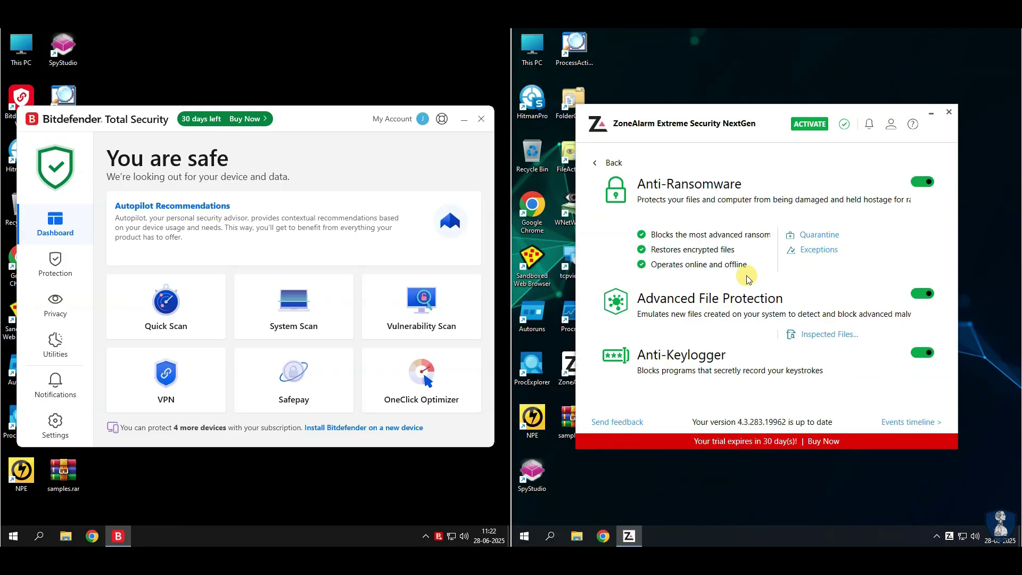
{"action": "left_click", "coordinate": [594, 163]}
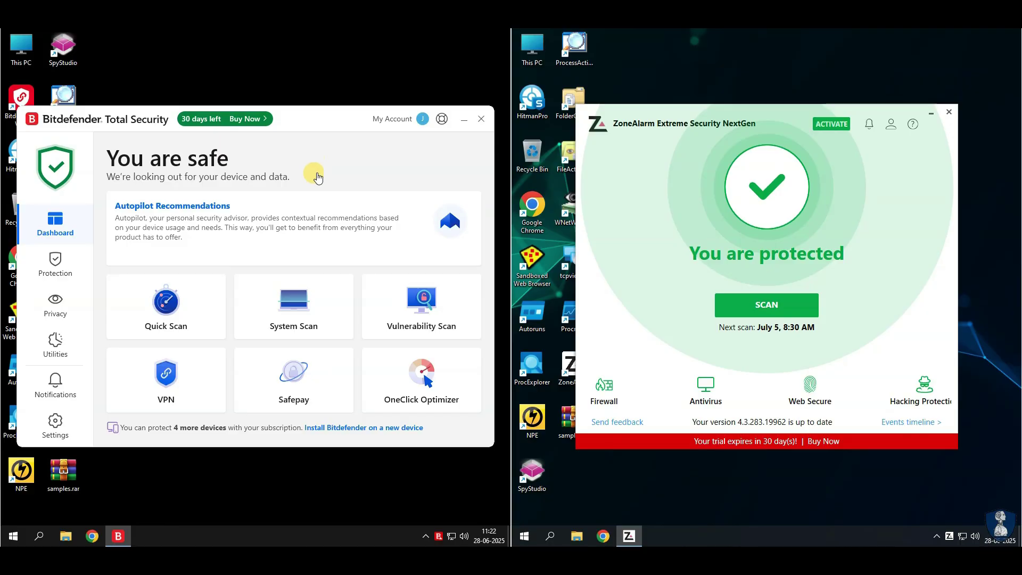
- Turn off Bitdefender Shield permanently in the advanced Antivirus settings and return to the Bitdefender dashboard
{"action": "left_click", "coordinate": [59, 270]}
{"action": "scroll", "coordinate": [160, 239], "scroll_direction": "up", "scroll_amount": 3}
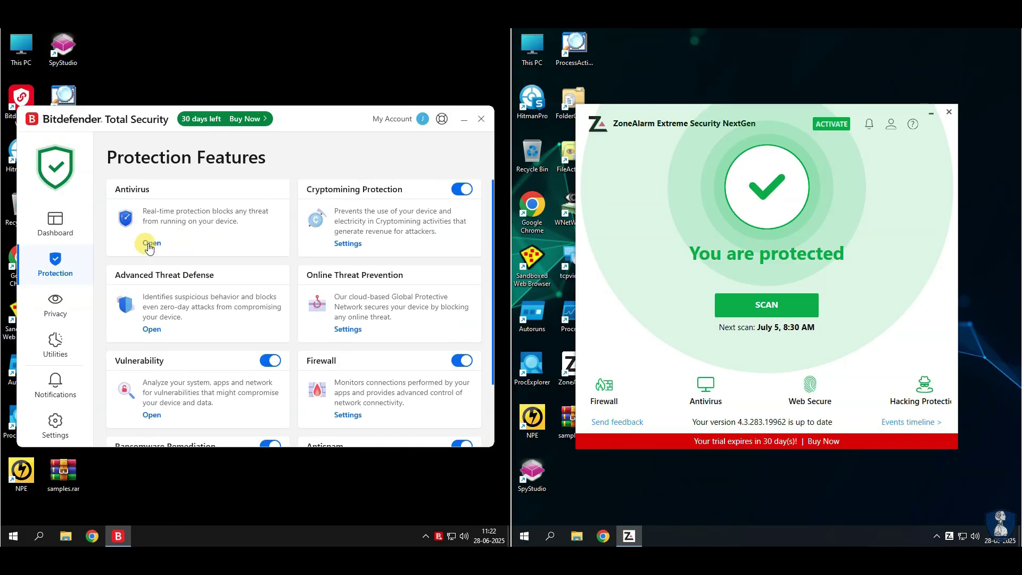
{"action": "left_click", "coordinate": [157, 233]}
{"action": "left_click", "coordinate": [198, 198]}
{"action": "scroll", "coordinate": [211, 292], "scroll_direction": "up", "scroll_amount": 5}
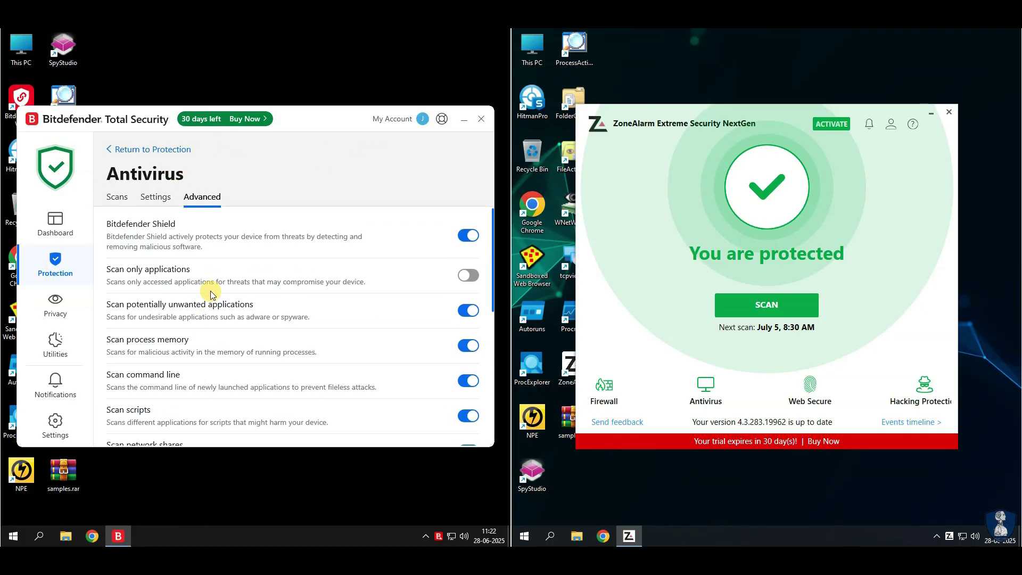
{"action": "left_click", "coordinate": [468, 235]}
{"action": "left_click", "coordinate": [203, 293]}
{"action": "left_click", "coordinate": [171, 400]}
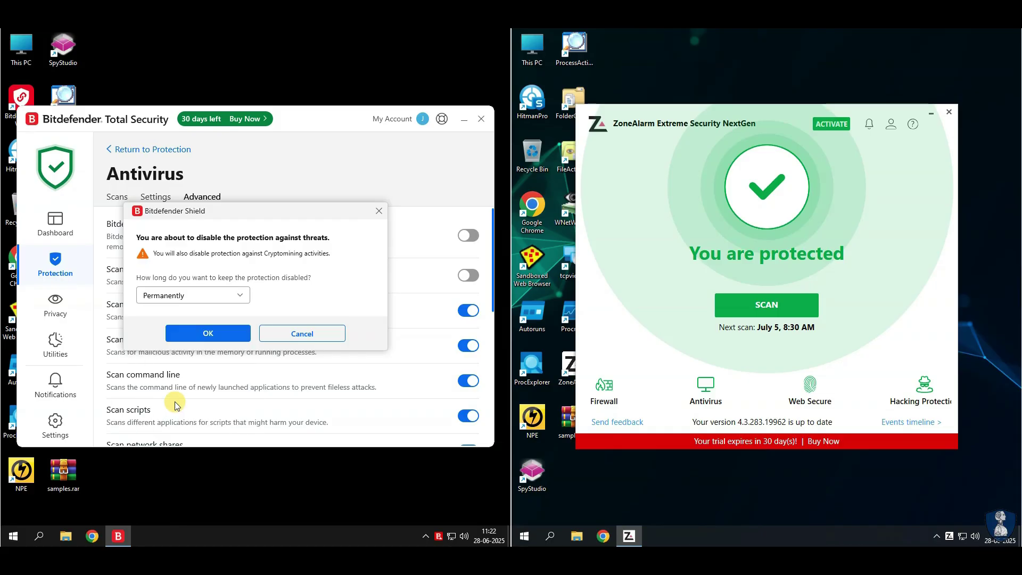
{"action": "left_click", "coordinate": [219, 334]}
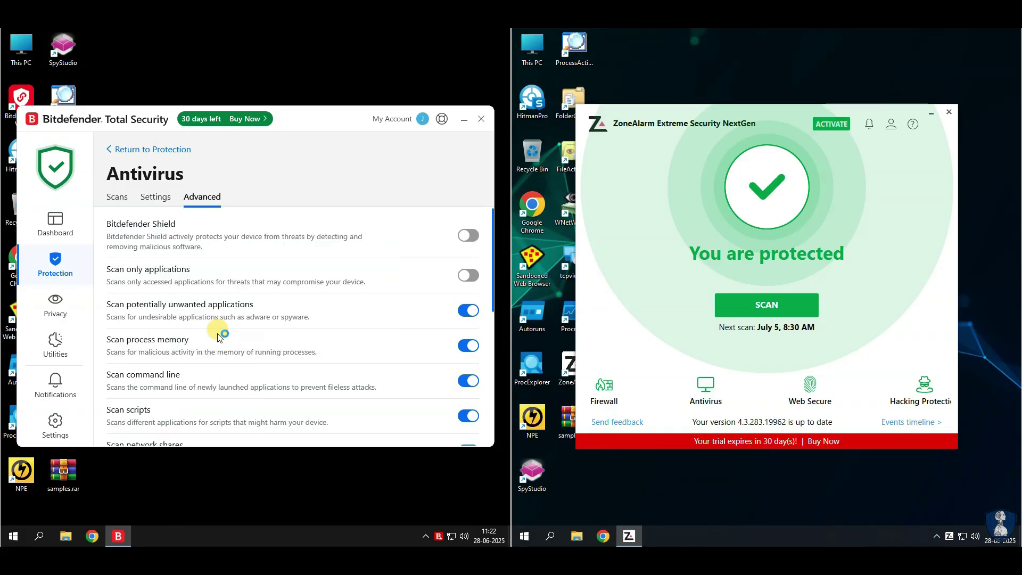
{"action": "left_click", "coordinate": [124, 151]}
{"action": "left_click", "coordinate": [51, 228]}
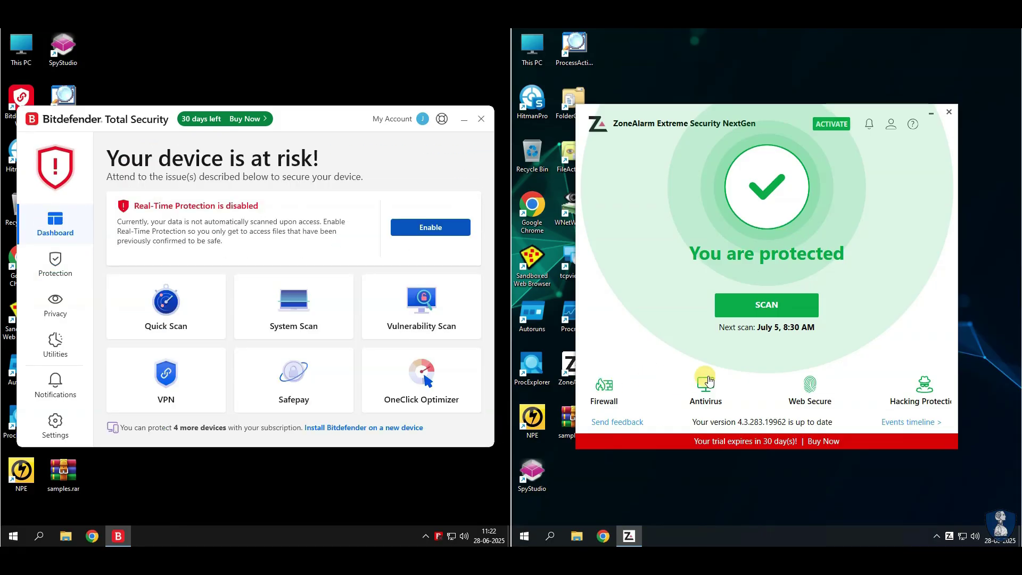
- Turn off Antivirus in ZoneAlarm, return to its main page and minimize both security program windows
{"action": "left_click", "coordinate": [704, 352]}
{"action": "left_click", "coordinate": [922, 181]}
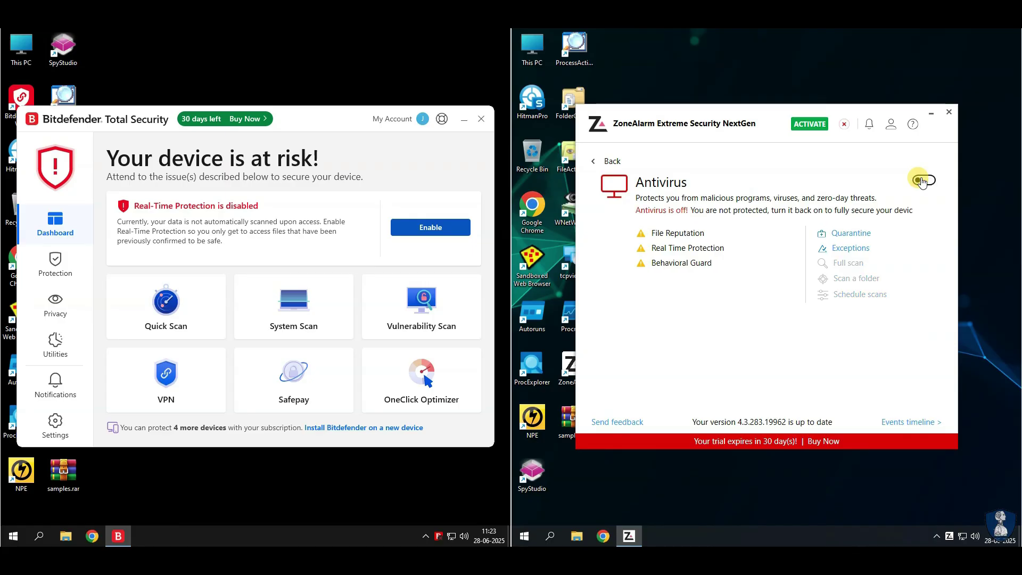
{"action": "left_click", "coordinate": [605, 163]}
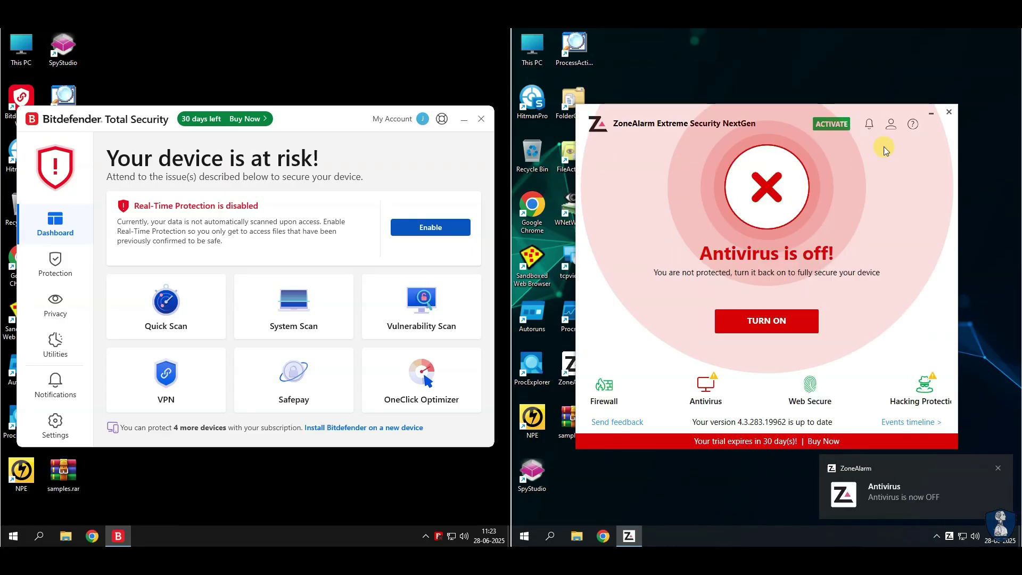
{"action": "left_click", "coordinate": [931, 113]}
{"action": "left_click", "coordinate": [464, 119]}
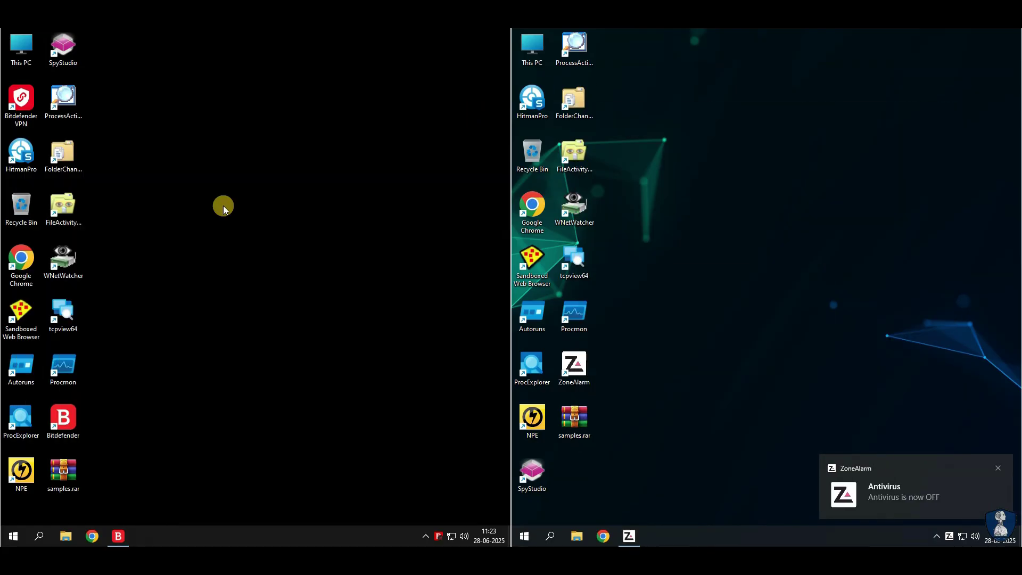
- Extract samples.rar onto the desktop of the Bitdefender system, entering the archive password
{"action": "right_click", "coordinate": [67, 472]}
{"action": "left_click", "coordinate": [102, 283]}
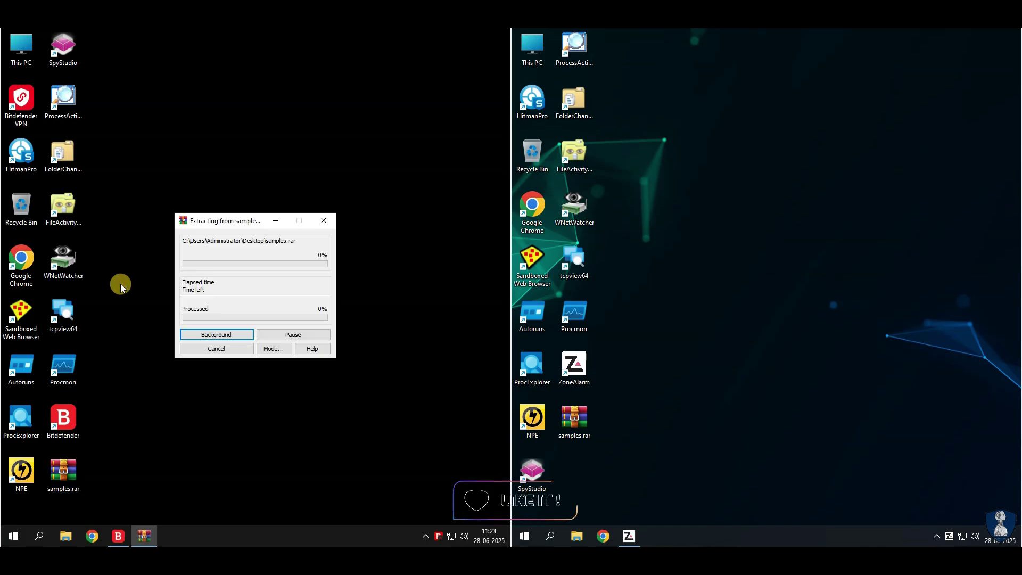
{"action": "type", "text": "infected"}
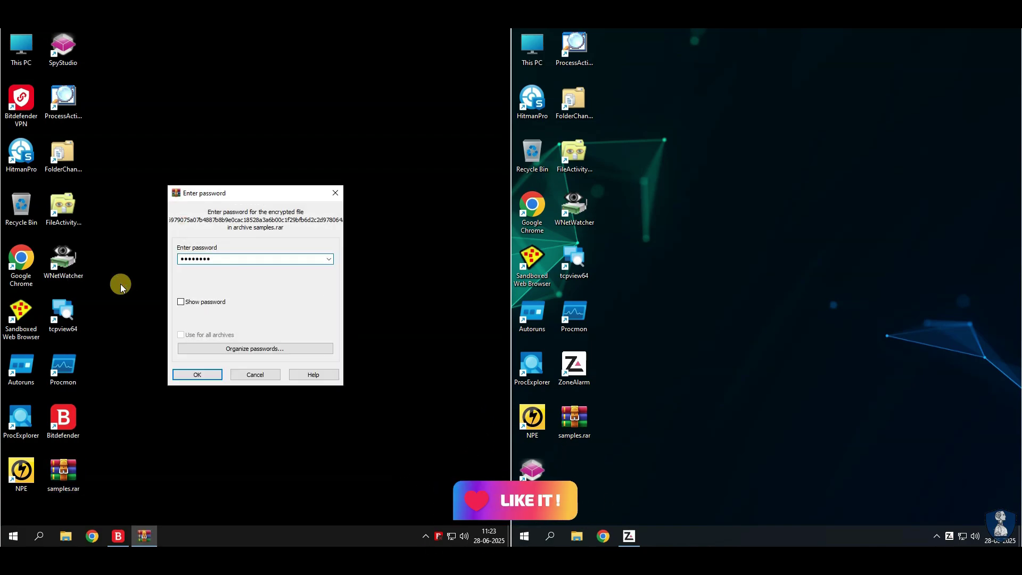
{"action": "left_click", "coordinate": [190, 378]}
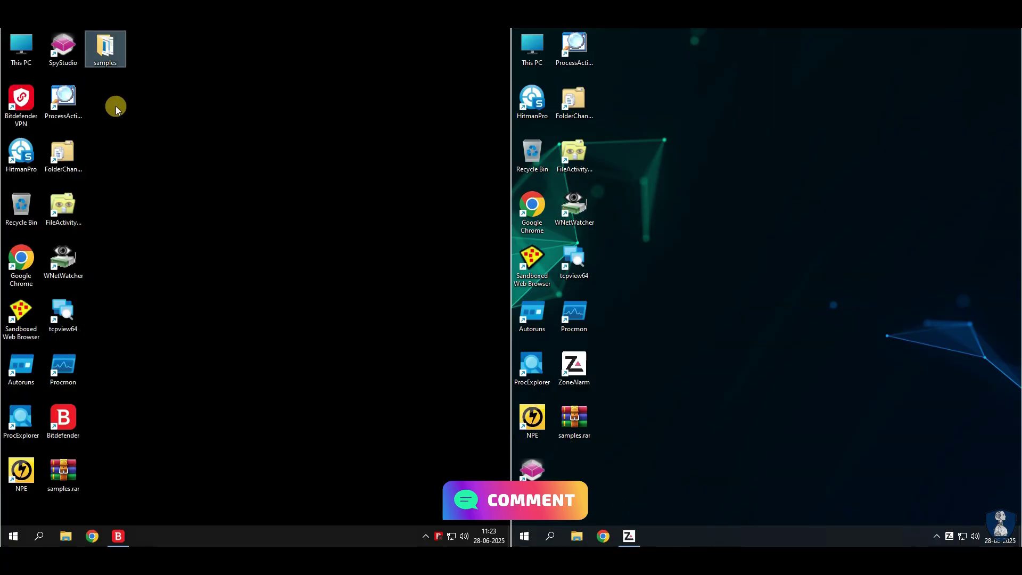
- Extract samples.rar onto the desktop of the ZoneAlarm system with the archive password and open the samples folder
{"action": "right_click", "coordinate": [577, 417]}
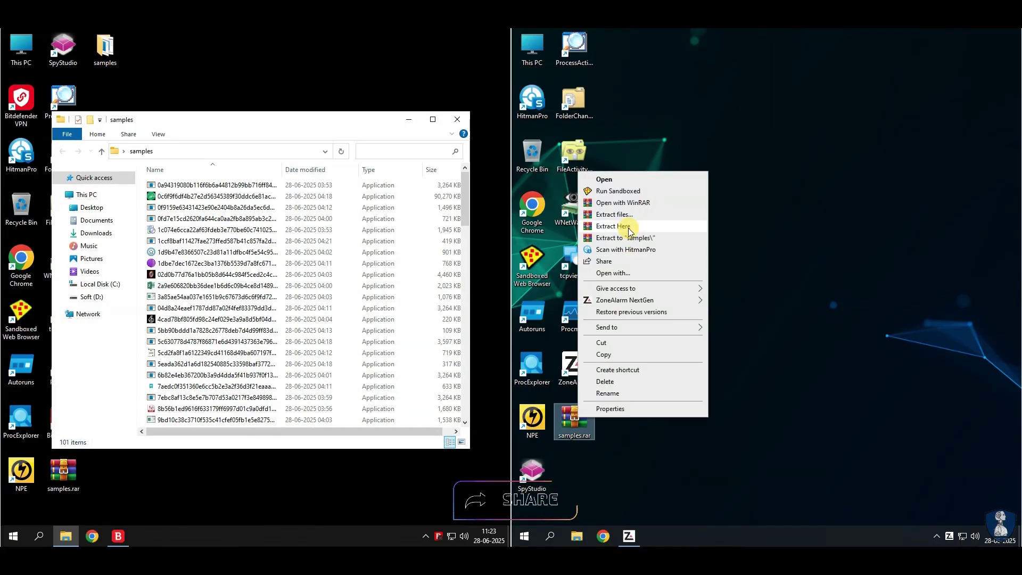
{"action": "left_click", "coordinate": [626, 229]}
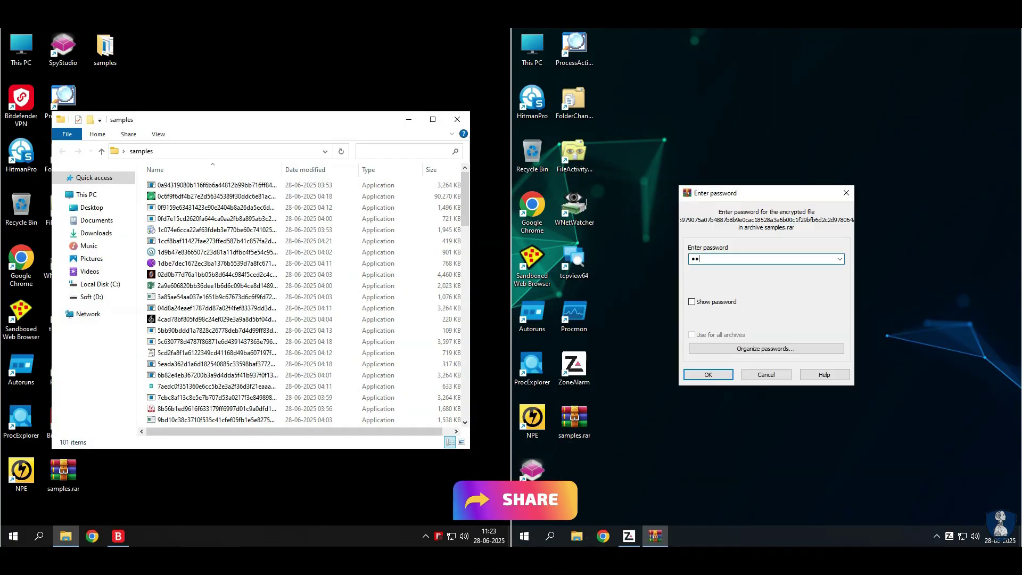
{"action": "left_click", "coordinate": [715, 375]}
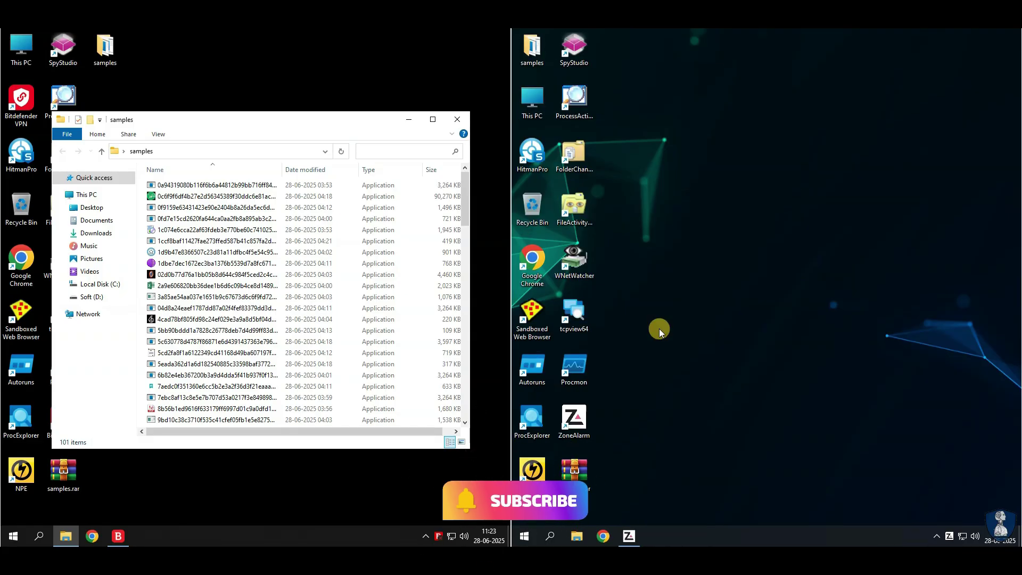
{"action": "double_click", "coordinate": [574, 471]}
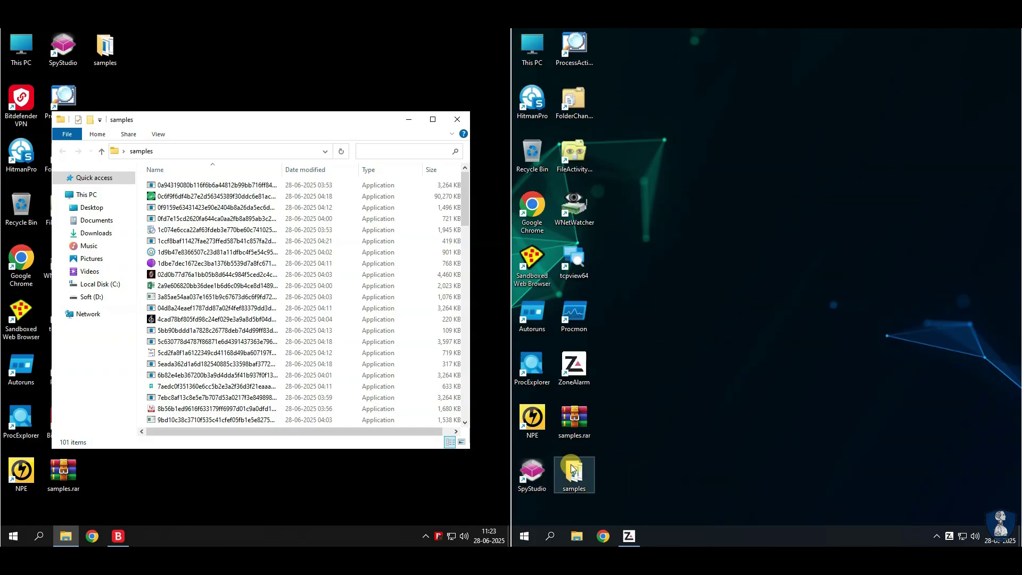
- Widen the Name column in both samples folders, review the file lists to the end and minimize both windows
{"action": "double_click", "coordinate": [794, 176]}
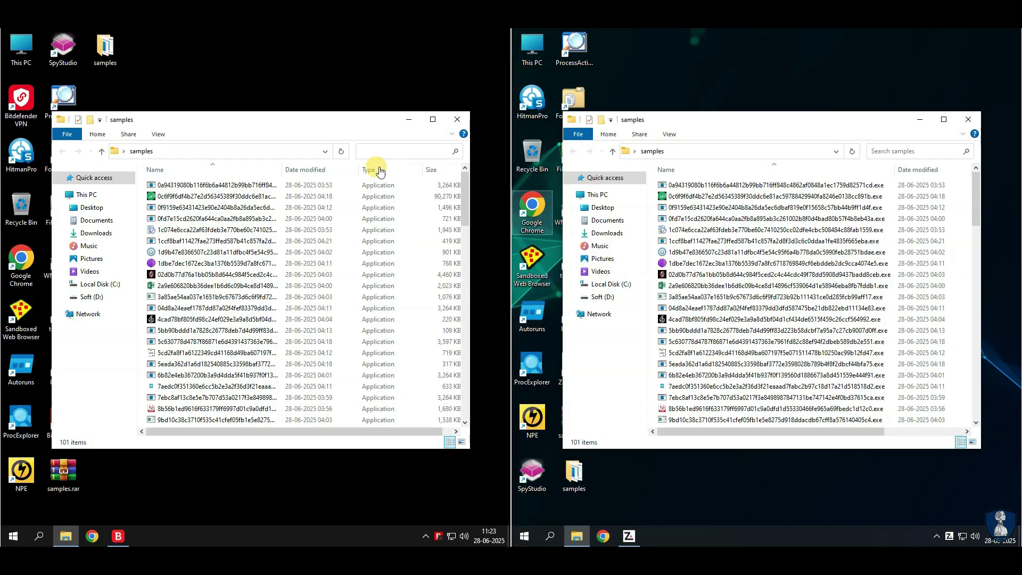
{"action": "double_click", "coordinate": [281, 166]}
{"action": "scroll", "coordinate": [277, 241], "scroll_direction": "down", "scroll_amount": 20}
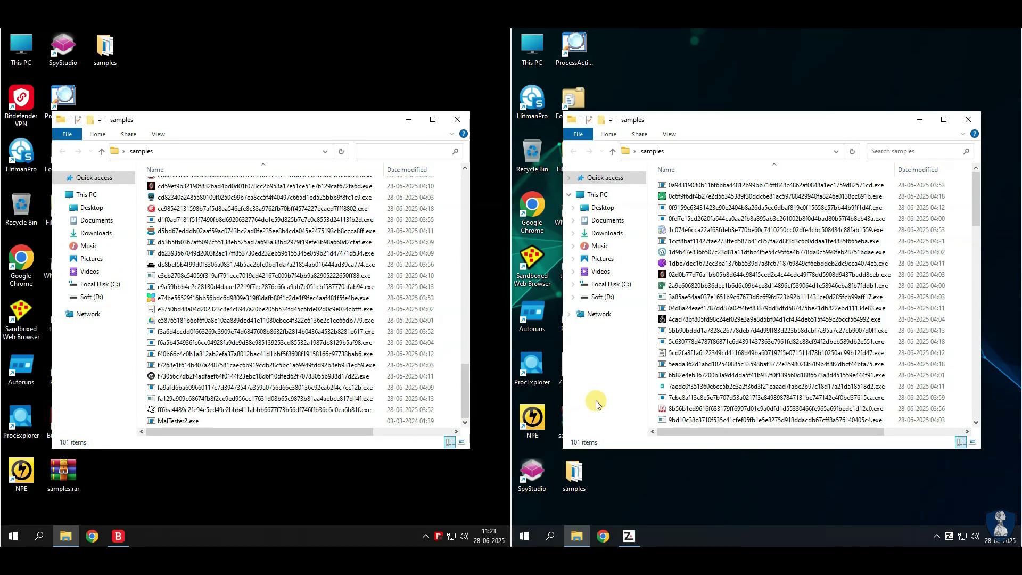
{"action": "scroll", "coordinate": [745, 346], "scroll_direction": "down", "scroll_amount": 20}
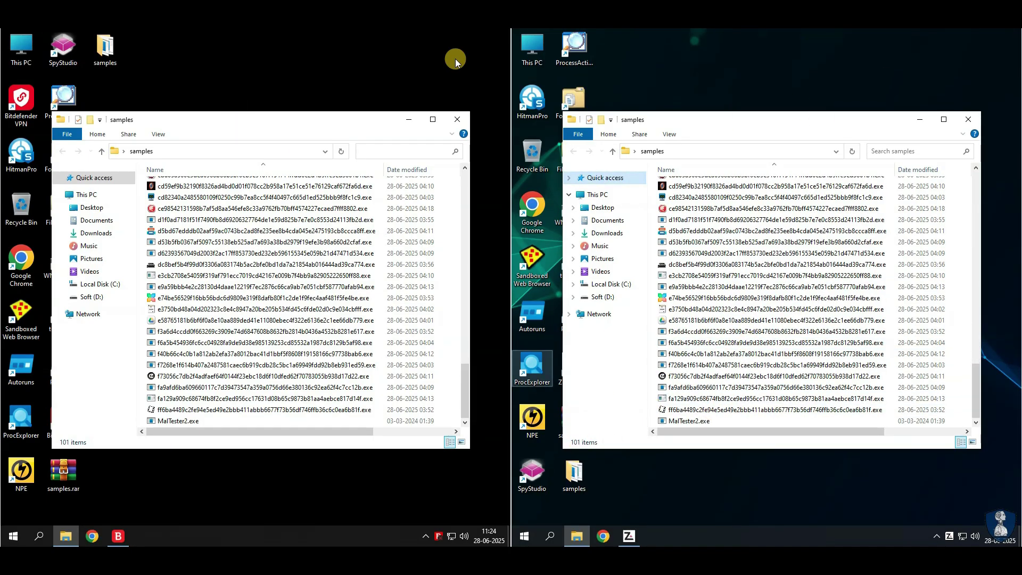
{"action": "left_click", "coordinate": [406, 122]}
{"action": "left_click", "coordinate": [920, 119]}
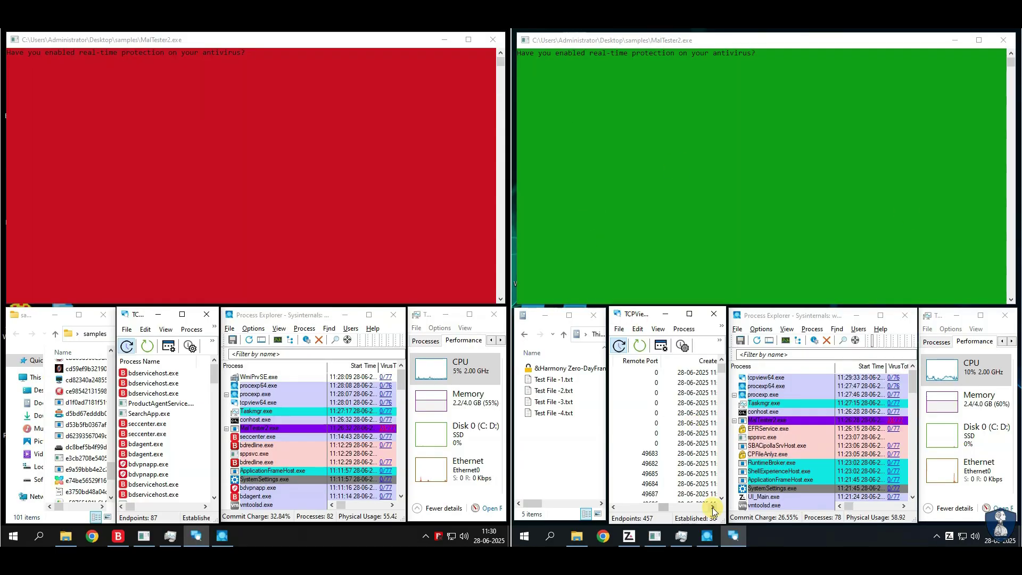
- Sort the ZoneAlarm system's TCPView connections by create time and check the remote addresses and process names
{"action": "left_click", "coordinate": [713, 510]}
{"action": "left_click", "coordinate": [665, 362]}
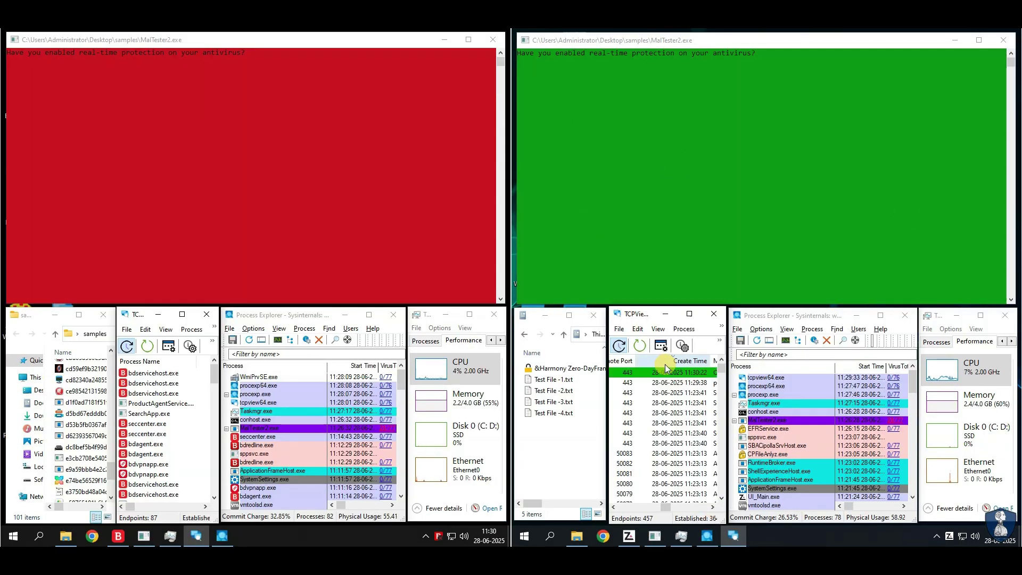
{"action": "left_click", "coordinate": [634, 507]}
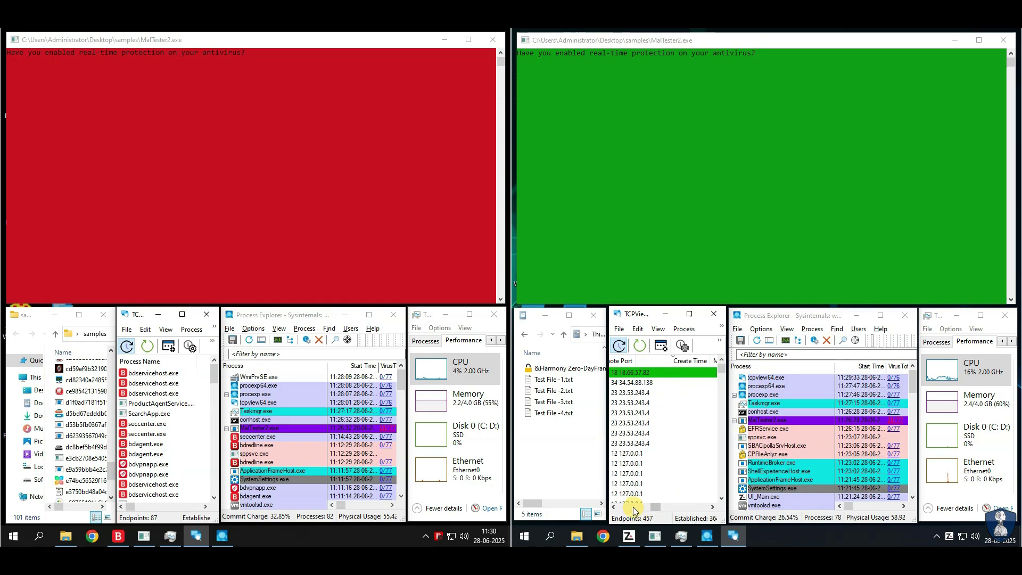
- Open Test File -4.txt from the Bitdefender system's Documents folder, check that its text is readable and close it
{"action": "left_click", "coordinate": [27, 404]}
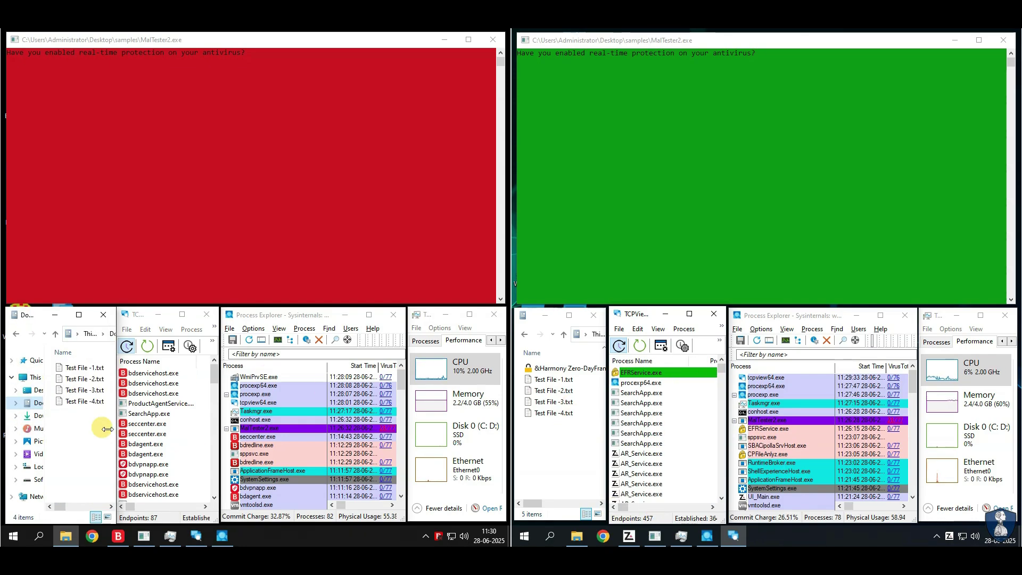
{"action": "double_click", "coordinate": [70, 406]}
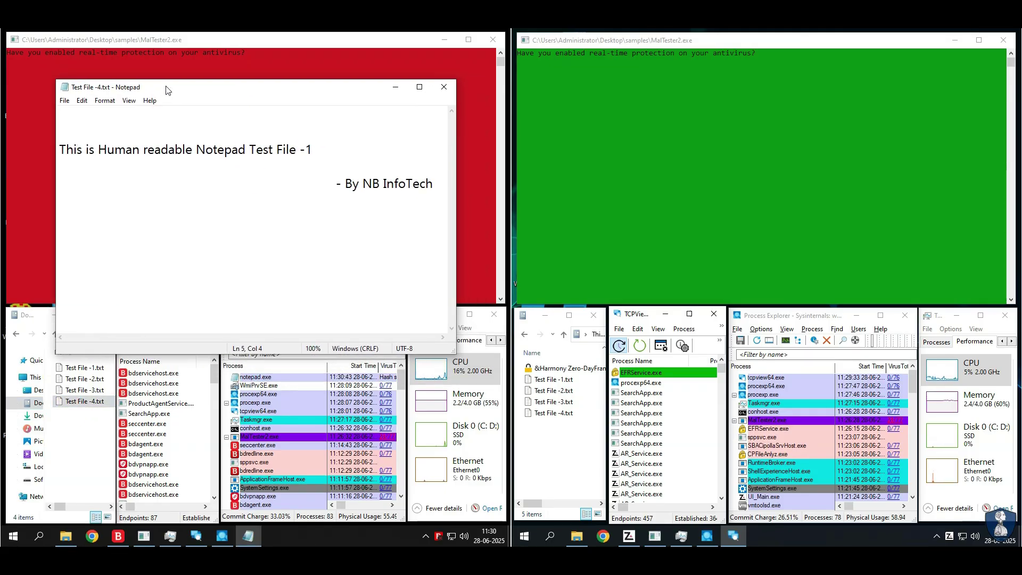
{"action": "left_click_drag", "start_coordinate": [358, 184], "coordinate": [428, 183]}
{"action": "left_click", "coordinate": [439, 87]}
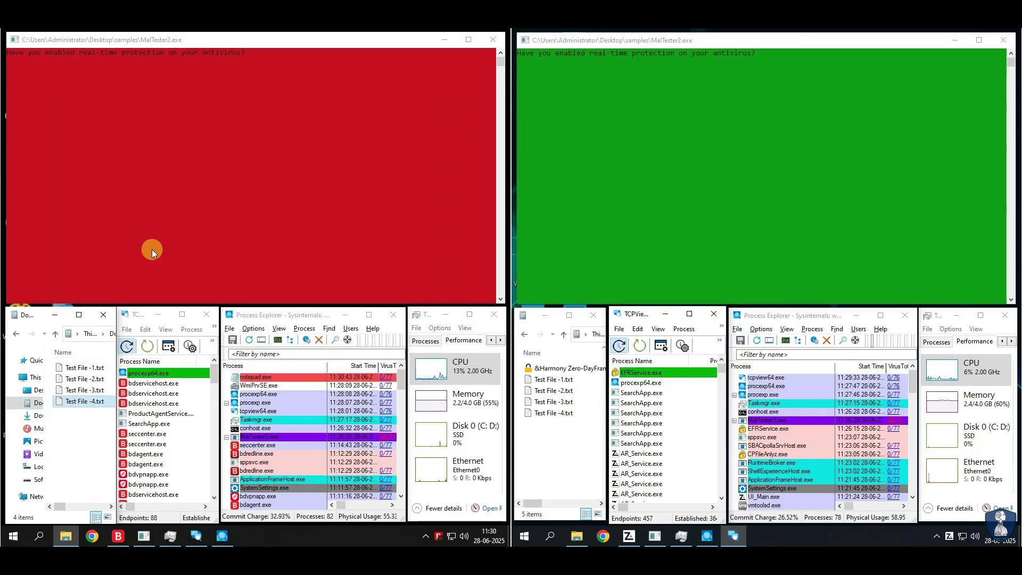
- Open Test File -2.txt on the ZoneAlarm system, check that its text is readable and close it
{"action": "double_click", "coordinate": [560, 393]}
{"action": "left_click_drag", "start_coordinate": [931, 109], "coordinate": [707, 114]}
{"action": "left_click_drag", "start_coordinate": [610, 170], "coordinate": [852, 167]}
{"action": "left_click", "coordinate": [898, 204]}
{"action": "left_click", "coordinate": [948, 108]}
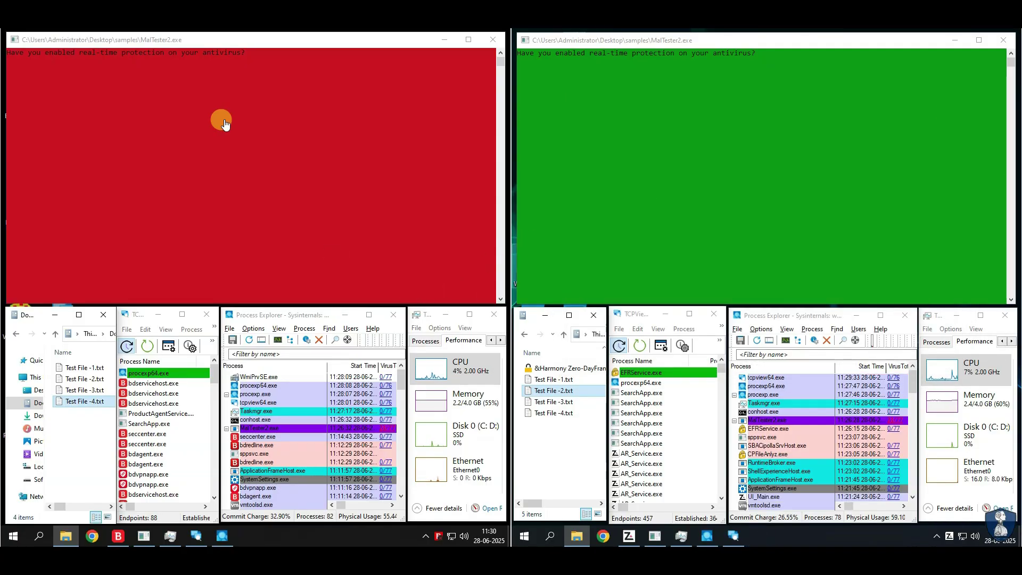
- Re-enable Real-Time Protection from the Bitdefender dashboard and close the Bitdefender window
{"action": "left_click", "coordinate": [264, 40]}
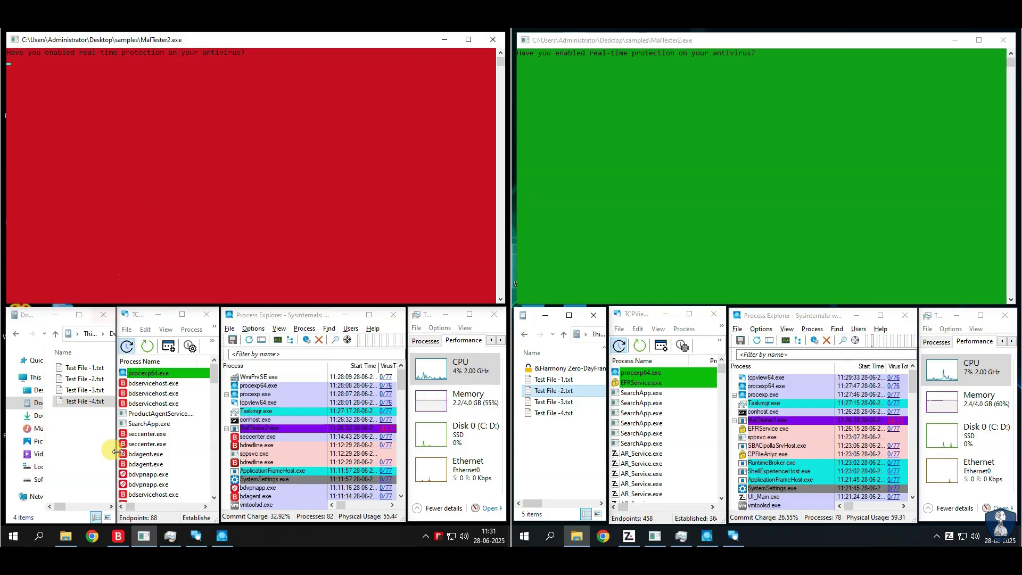
{"action": "left_click", "coordinate": [118, 536]}
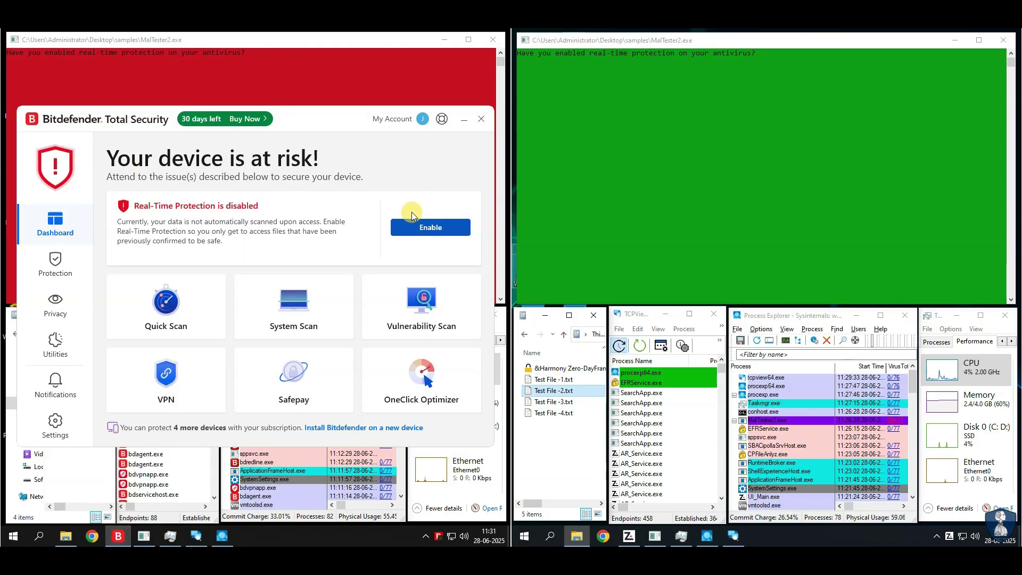
{"action": "left_click", "coordinate": [415, 228]}
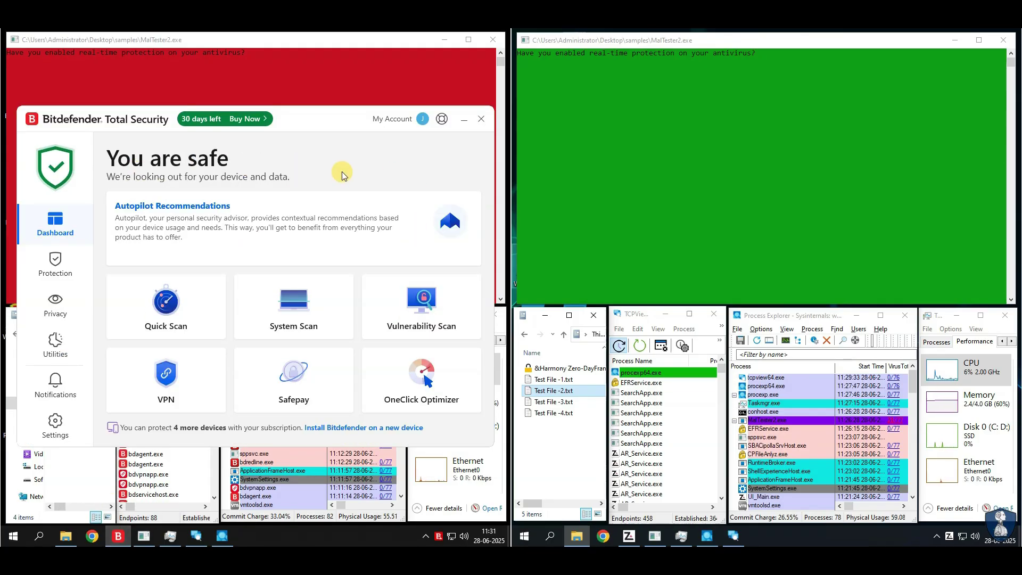
{"action": "left_click", "coordinate": [40, 285]}
{"action": "left_click", "coordinate": [57, 223]}
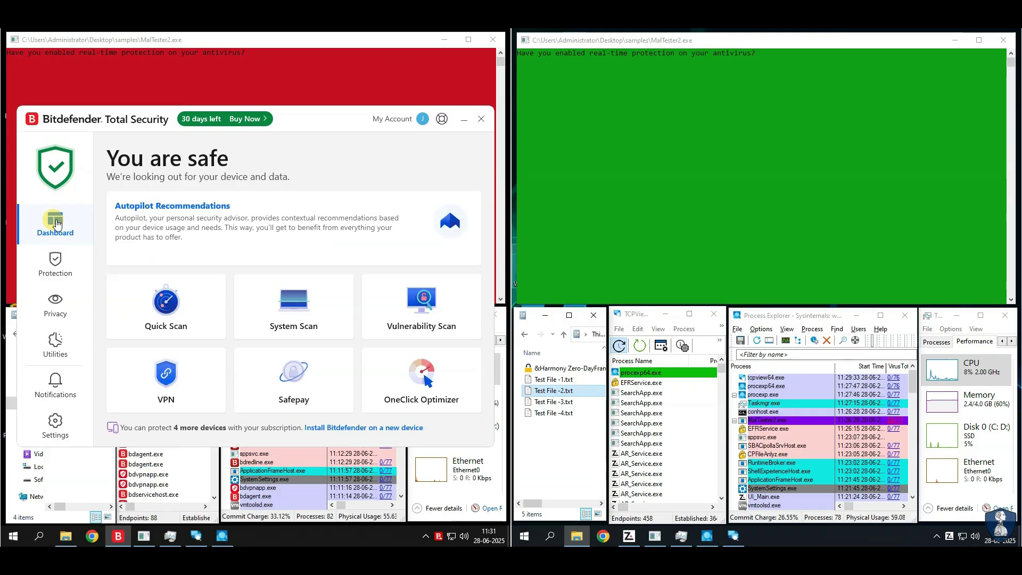
{"action": "left_click", "coordinate": [482, 122]}
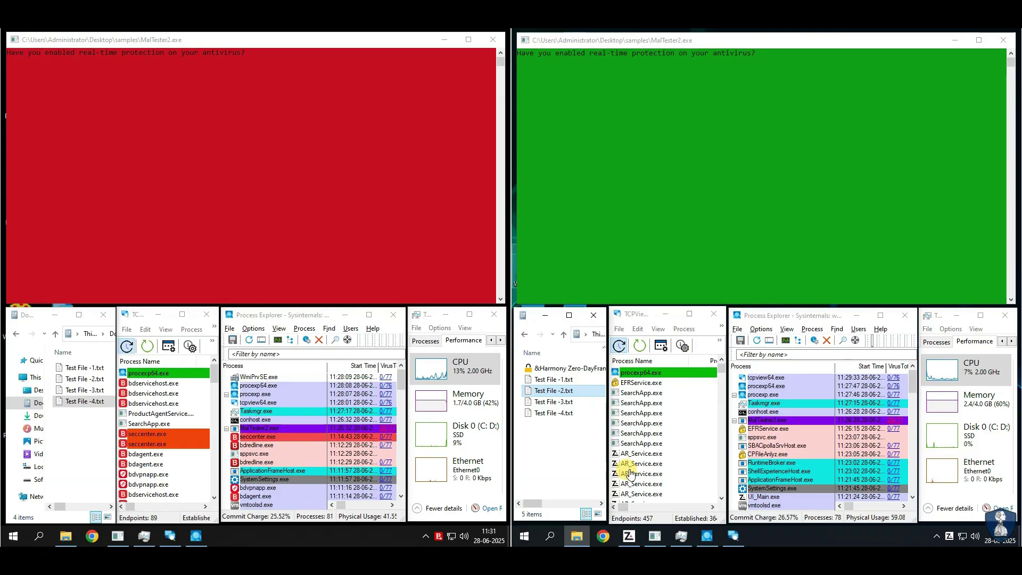
- Turn ZoneAlarm's Antivirus back on from its main page and close the ZoneAlarm window
{"action": "left_click", "coordinate": [629, 536]}
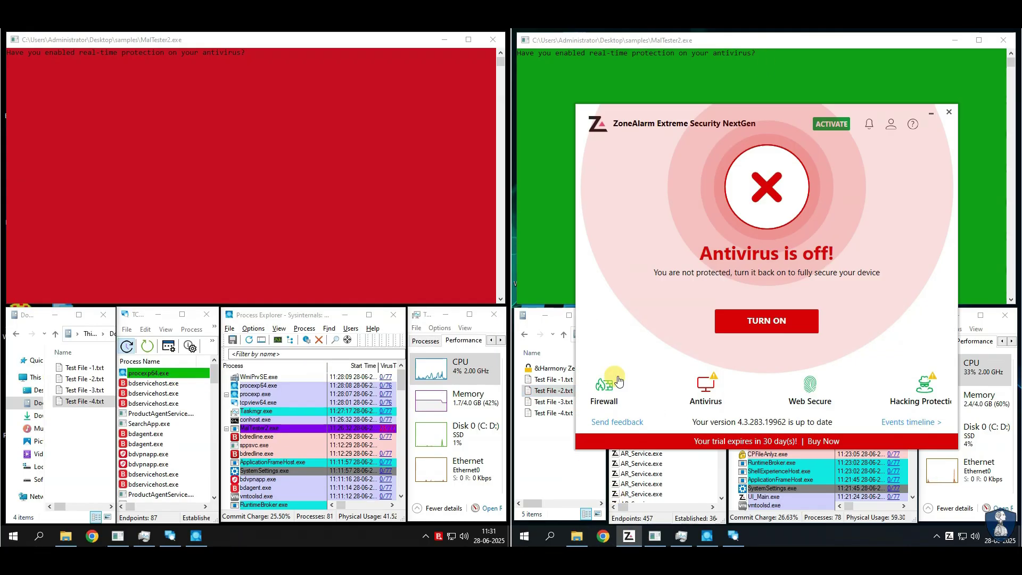
{"action": "left_click", "coordinate": [776, 323]}
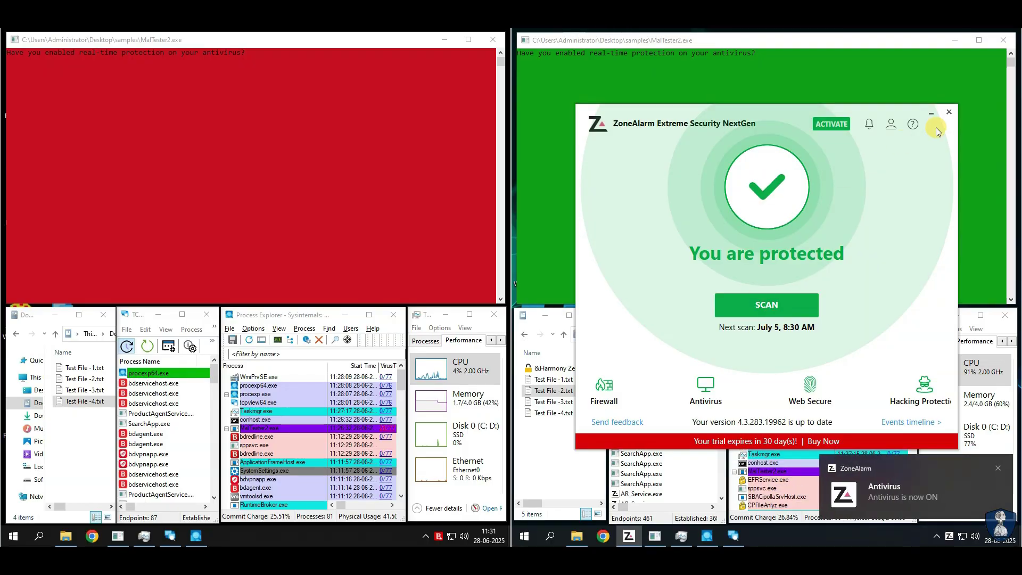
{"action": "left_click", "coordinate": [949, 113]}
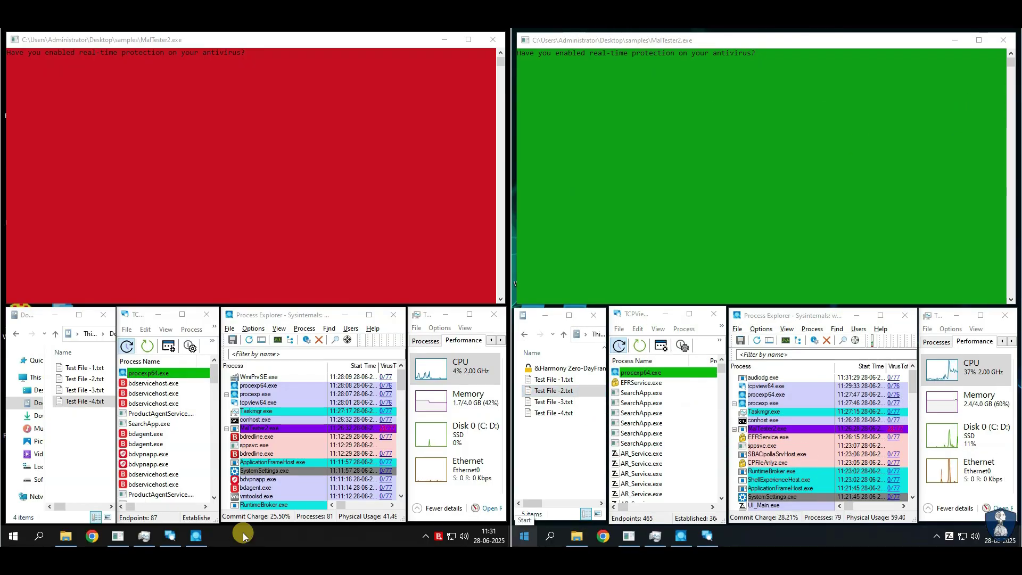
- Examine the running processes and their VirusTotal ratings in Process Explorer on both systems
{"action": "left_click", "coordinate": [385, 419]}
{"action": "mouse_move", "coordinate": [400, 384]}
{"action": "left_mouse_down"}
{"action": "mouse_move", "coordinate": [401, 484]}
{"action": "mouse_move", "coordinate": [404, 382]}
{"action": "left_mouse_up"}
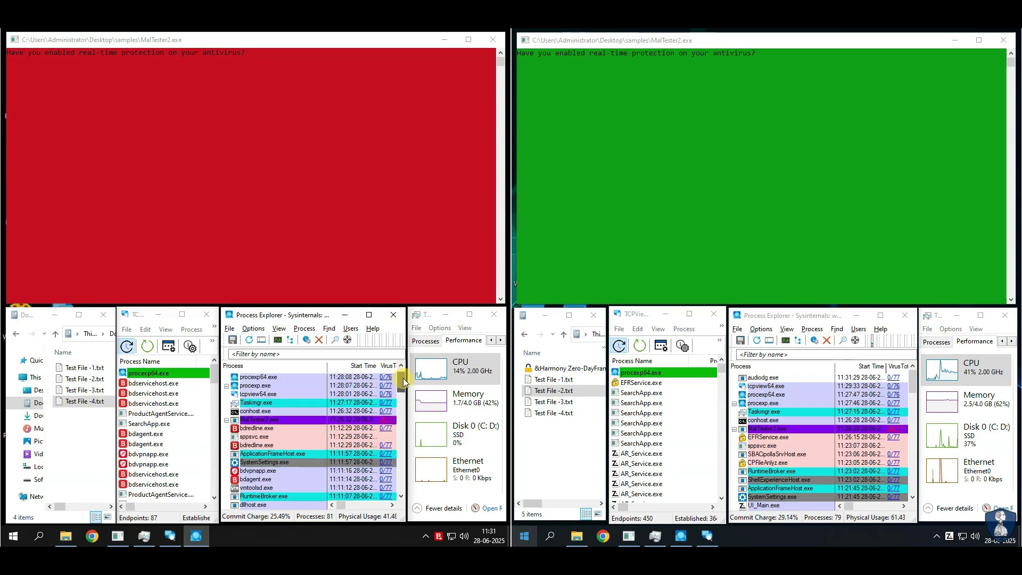
{"action": "left_click", "coordinate": [808, 323]}
{"action": "mouse_move", "coordinate": [913, 379]}
{"action": "left_mouse_down"}
{"action": "mouse_move", "coordinate": [916, 415]}
{"action": "mouse_move", "coordinate": [914, 373]}
{"action": "left_mouse_up"}
{"action": "left_click", "coordinate": [850, 447]}
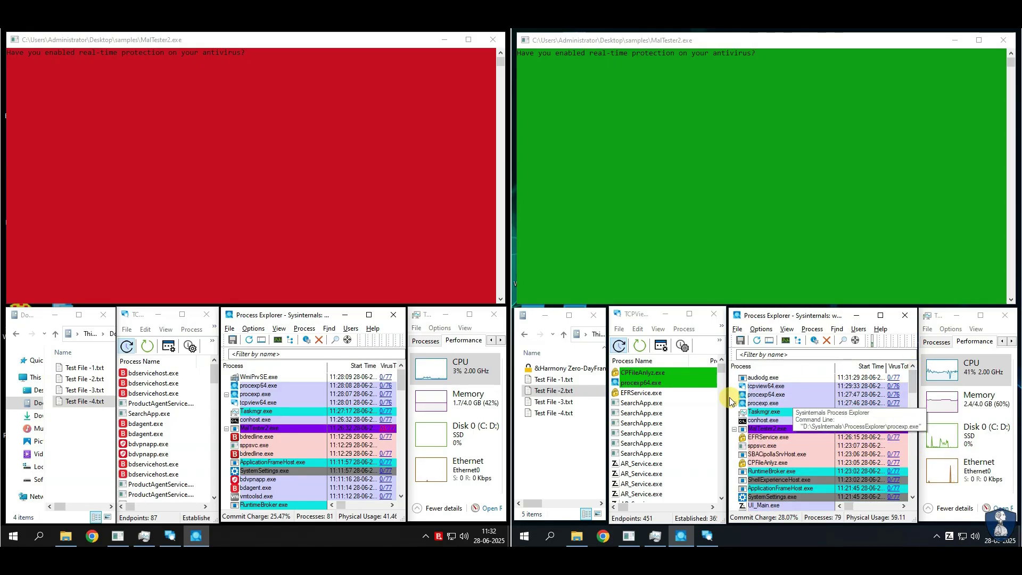
- Open the &Harmony Zero-Day folder in the ZoneAlarm system's Documents window, check its contents and return to the test files
{"action": "double_click", "coordinate": [550, 370]}
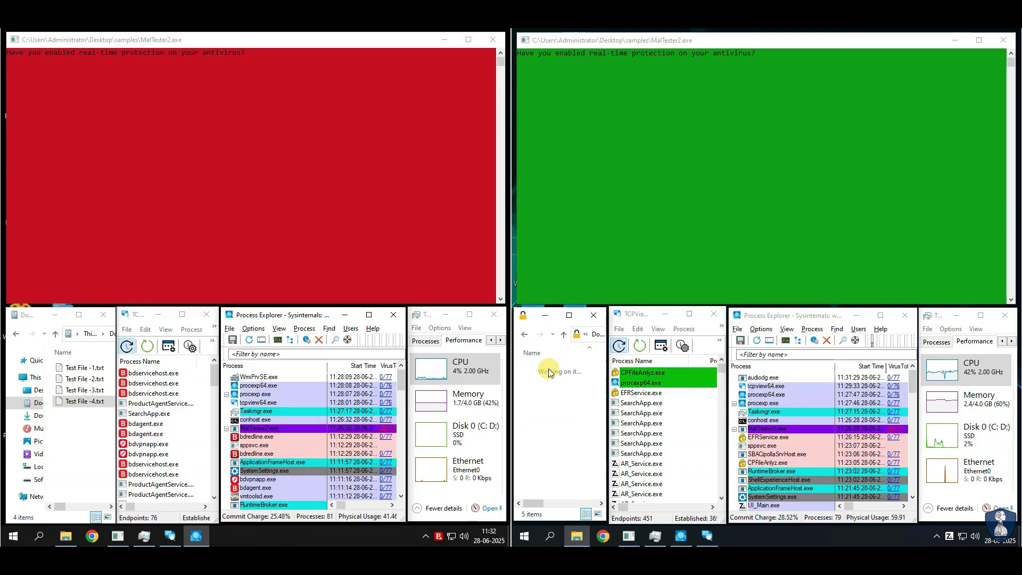
{"action": "left_click", "coordinate": [525, 335]}
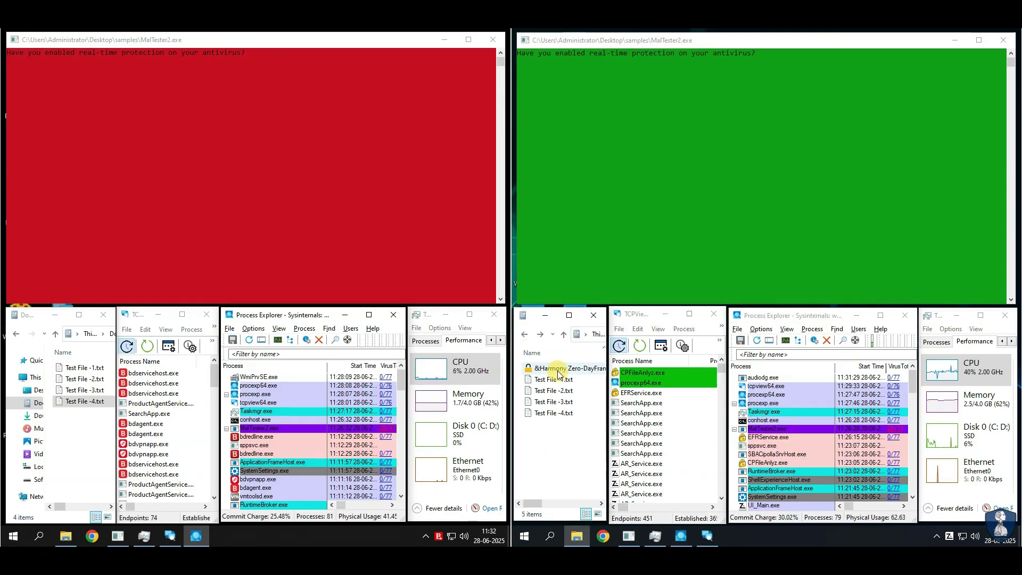
{"action": "mouse_move", "coordinate": [542, 369]}
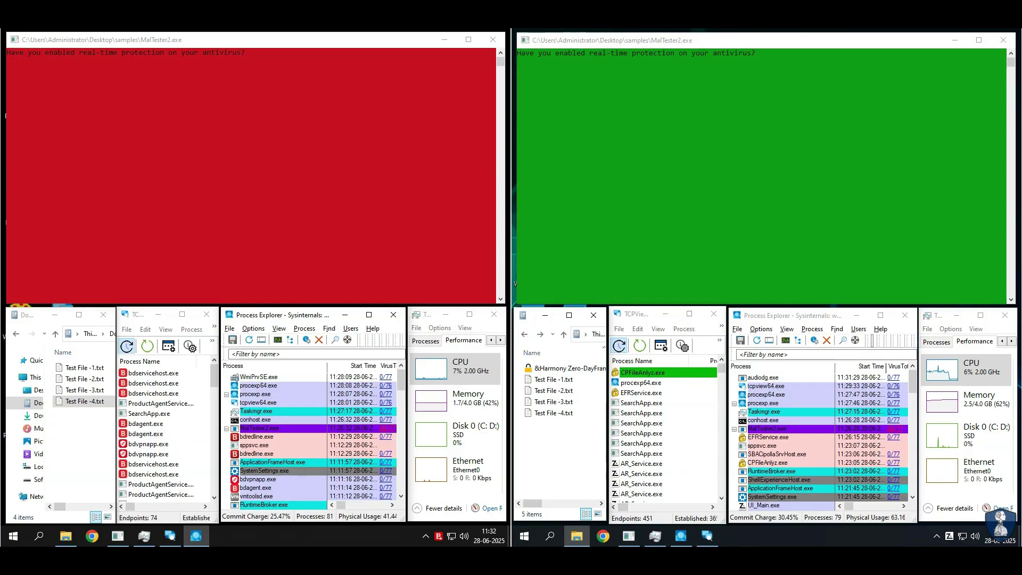
- Start the MalTester2 run on both the Bitdefender and ZoneAlarm systems by answering y to the real-time protection question
{"action": "left_click", "coordinate": [251, 43]}
{"action": "type", "text": "y"}
{"action": "key", "text": "Return"}
{"action": "left_click", "coordinate": [703, 40]}
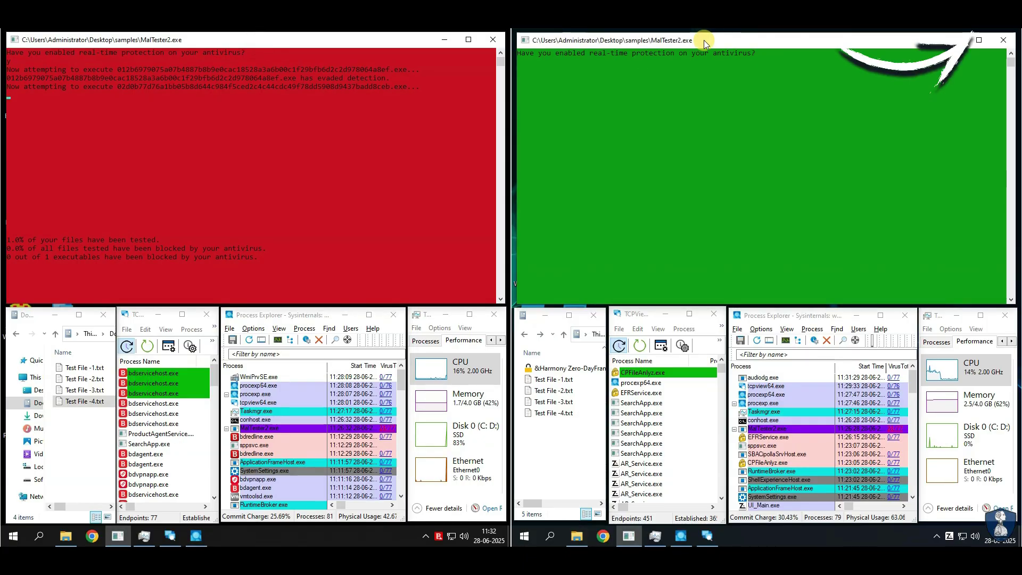
{"action": "type", "text": "y"}
{"action": "key", "text": "Return"}
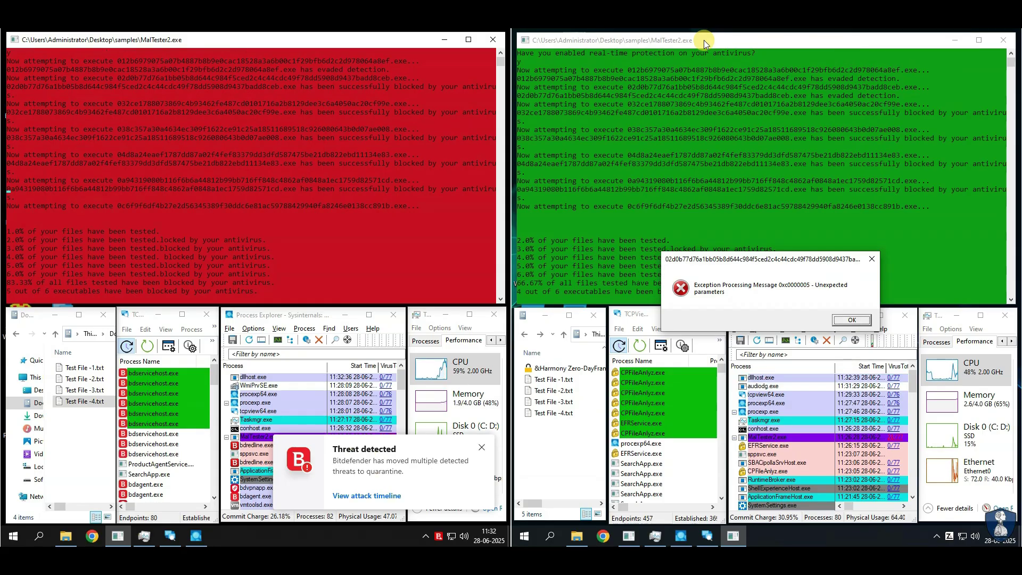
- Dismiss the sample pop-ups on both systems and review the details of ZoneAlarm's Virus Attack Blocked alert before closing it
{"action": "left_click", "coordinate": [858, 319]}
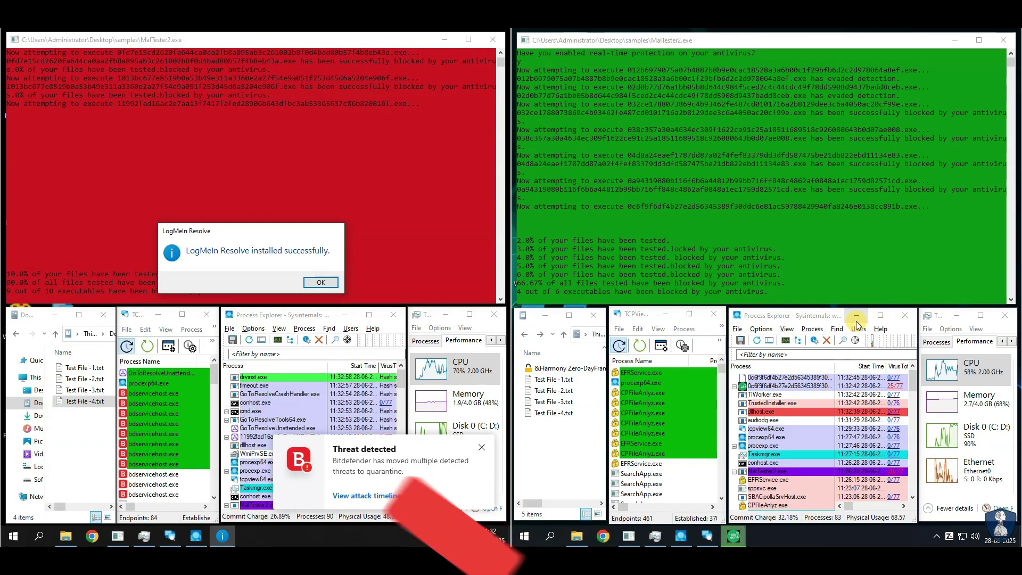
{"action": "left_click", "coordinate": [320, 282]}
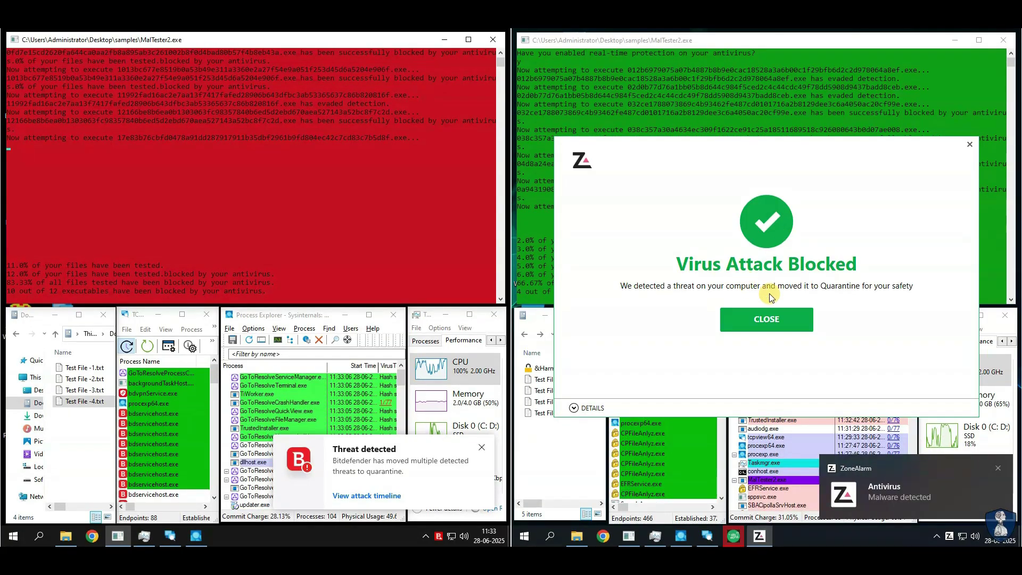
{"action": "left_click", "coordinate": [589, 409]}
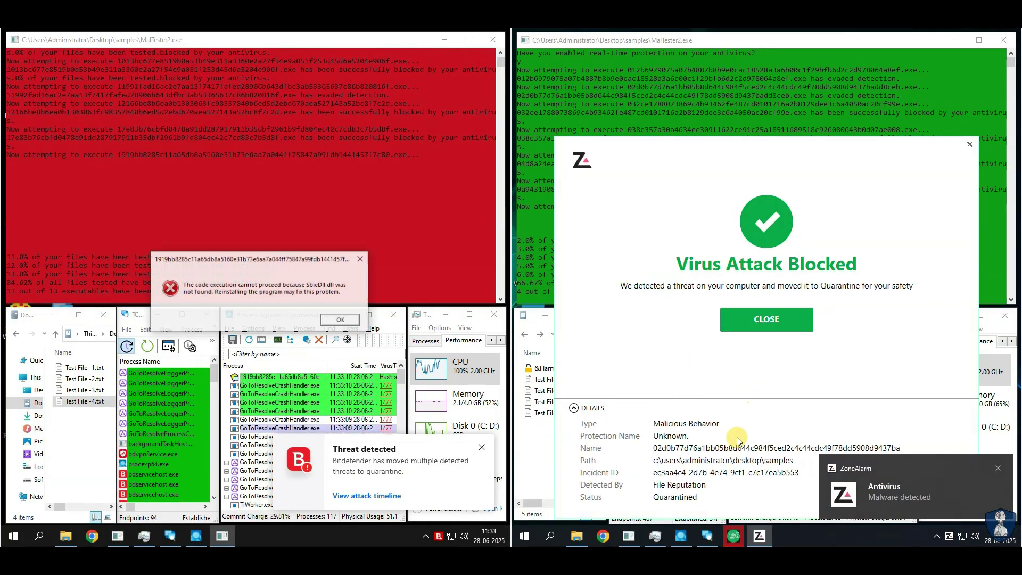
{"action": "left_click", "coordinate": [969, 144]}
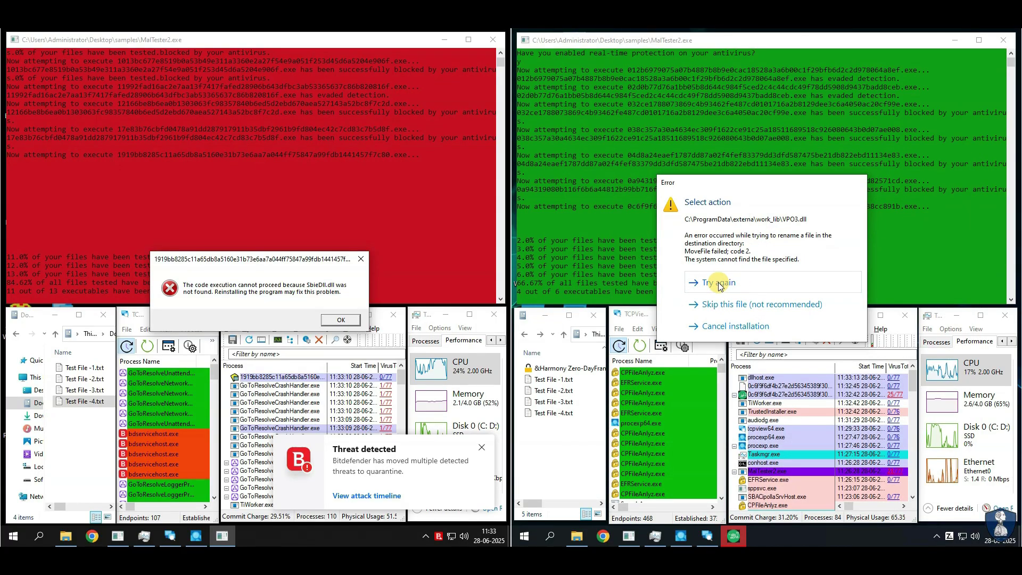
- Cancel the sample's erroring installation and answer Yes to the glb.exe prompt on the ZoneAlarm system, clearing the pop-ups that interrupt on both sides
{"action": "left_click", "coordinate": [713, 324]}
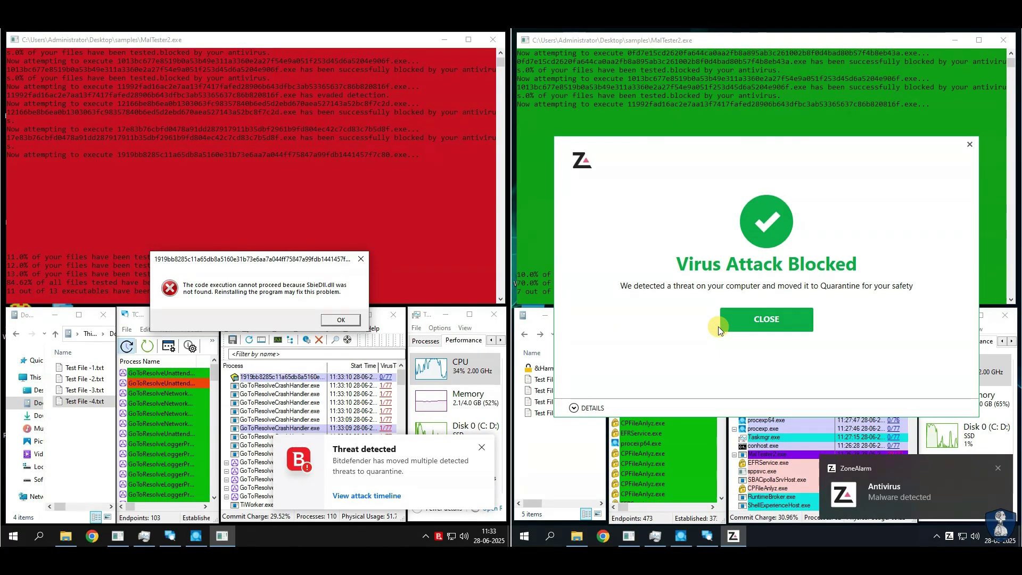
{"action": "left_click", "coordinate": [723, 325]}
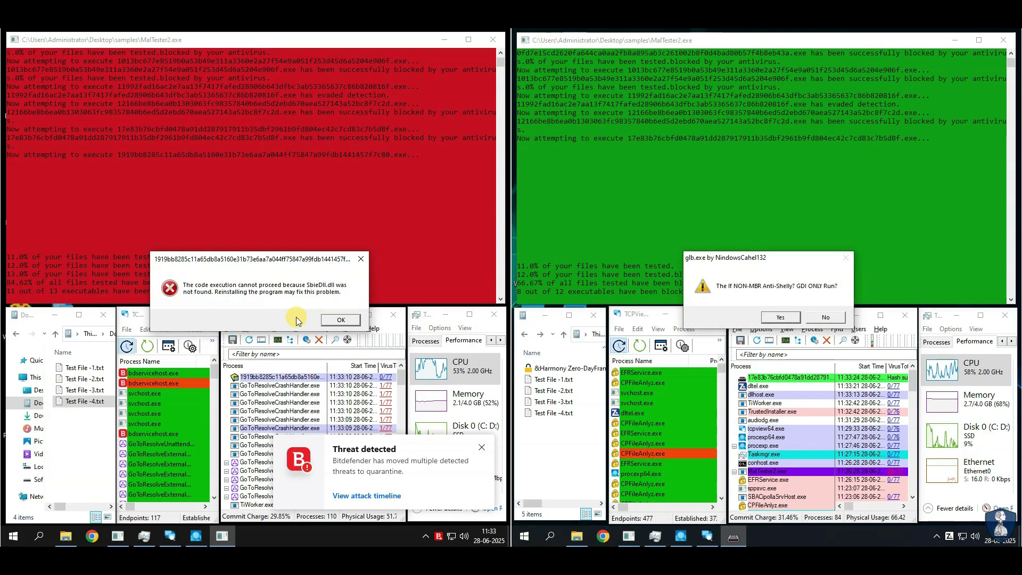
{"action": "left_click", "coordinate": [331, 322]}
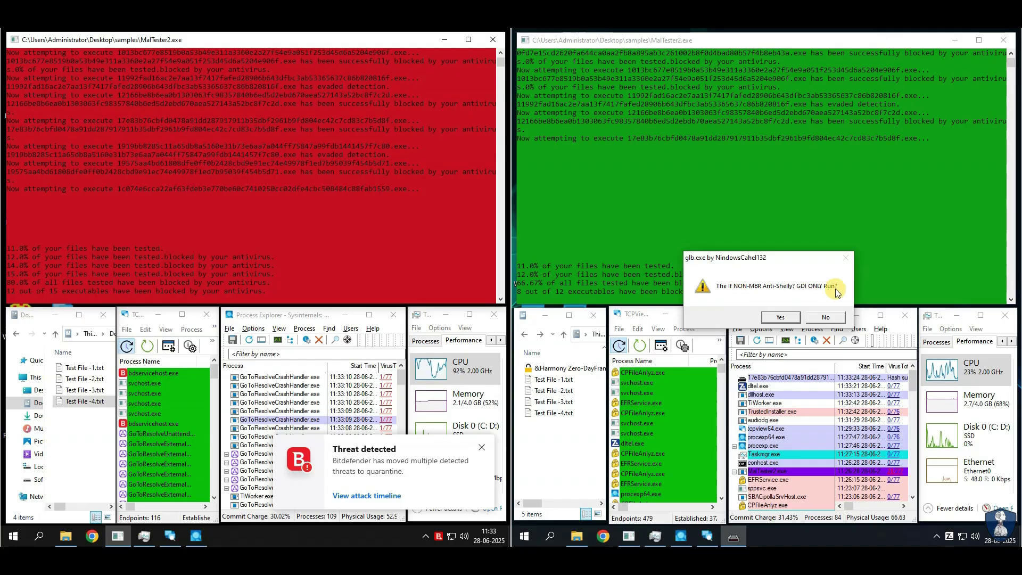
{"action": "left_click", "coordinate": [781, 315]}
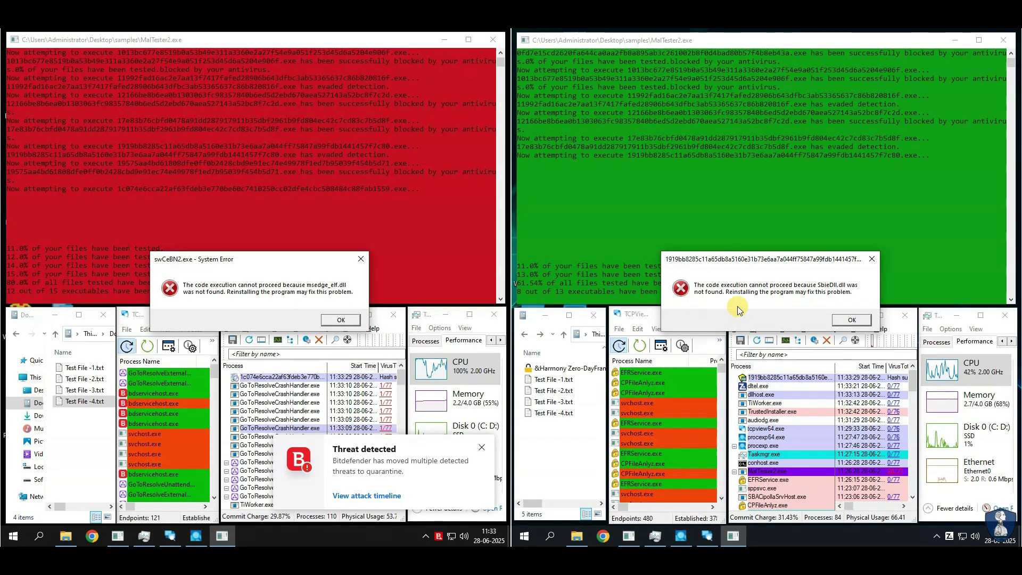
- Dismiss the missing-DLL errors on both systems and close ZoneAlarm's successive Virus Attack Blocked alerts while the tests run
{"action": "left_click", "coordinate": [851, 319]}
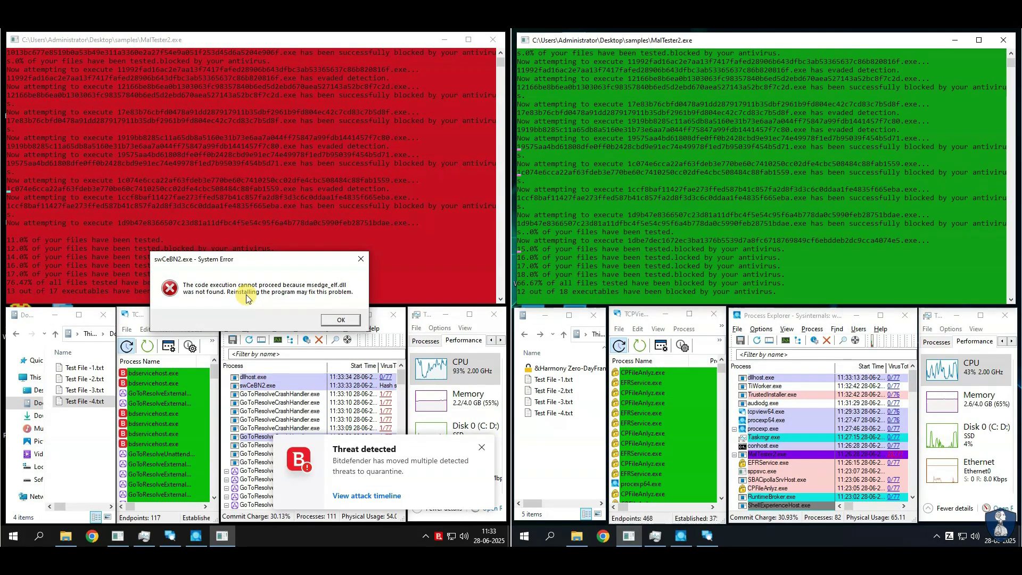
{"action": "left_click", "coordinate": [333, 319]}
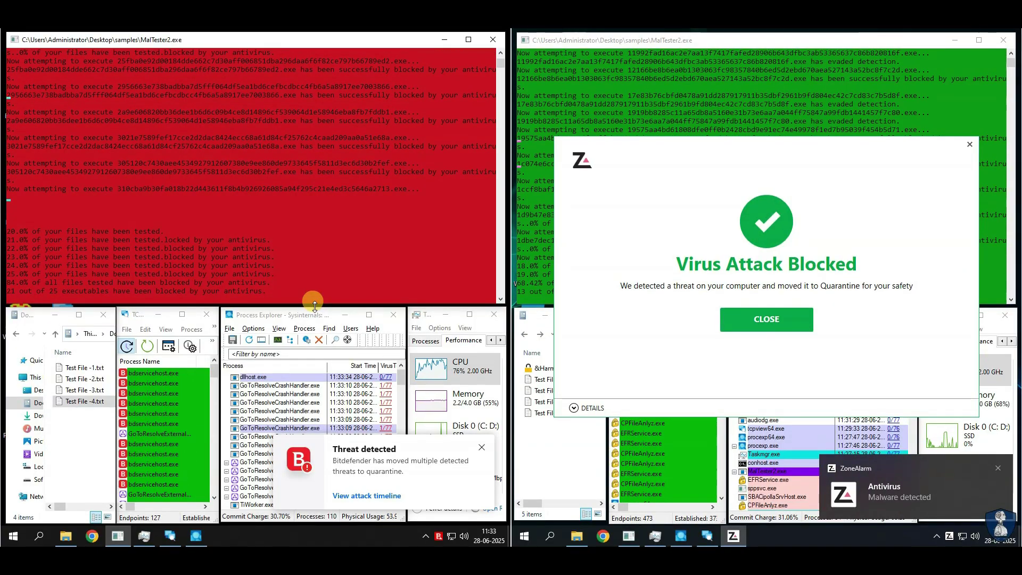
{"action": "left_click", "coordinate": [747, 325]}
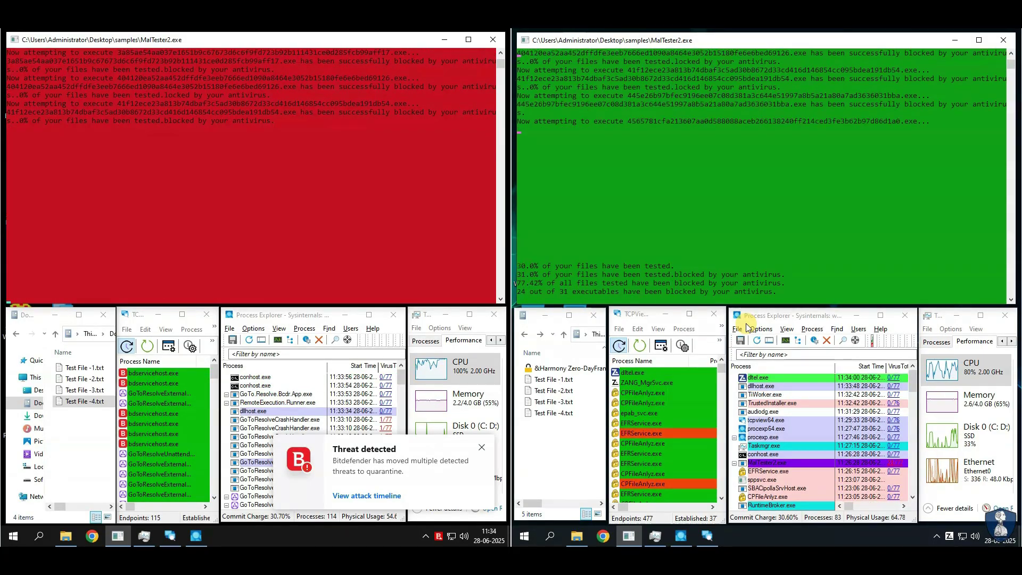
{"action": "left_click", "coordinate": [746, 324]}
{"action": "left_click", "coordinate": [713, 381]}
{"action": "left_click", "coordinate": [747, 322]}
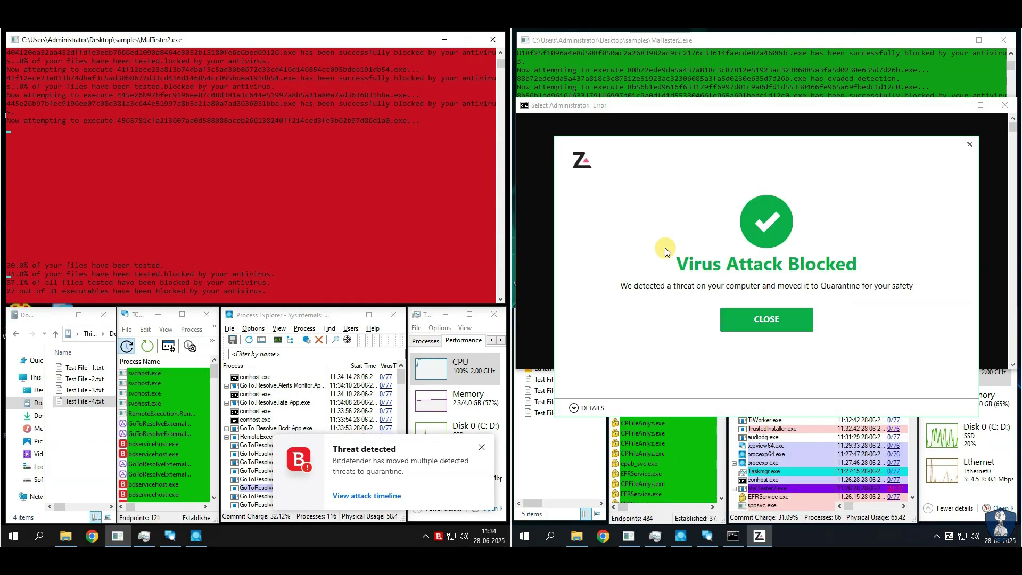
{"action": "left_click", "coordinate": [757, 320]}
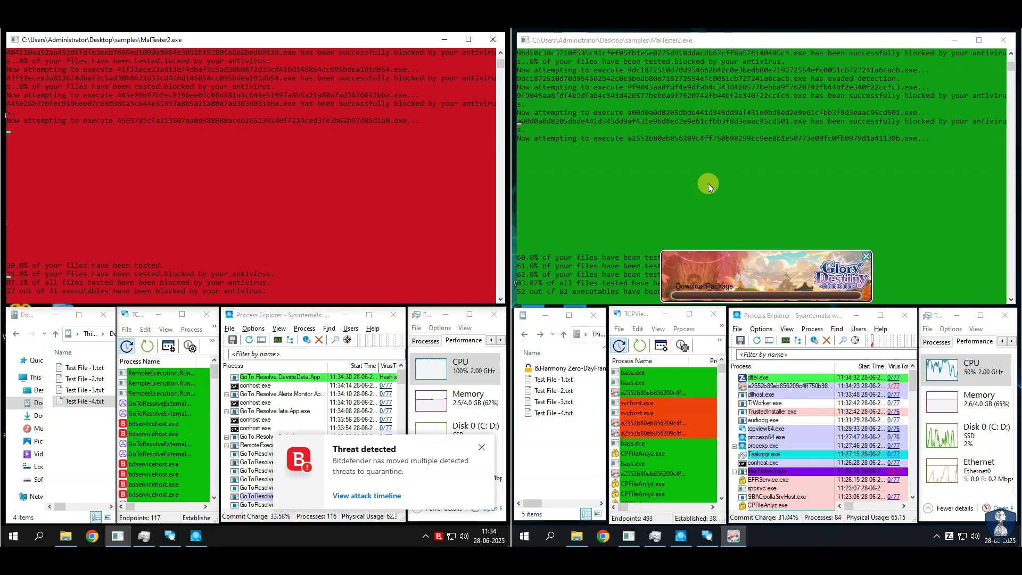
{"action": "left_click", "coordinate": [771, 320]}
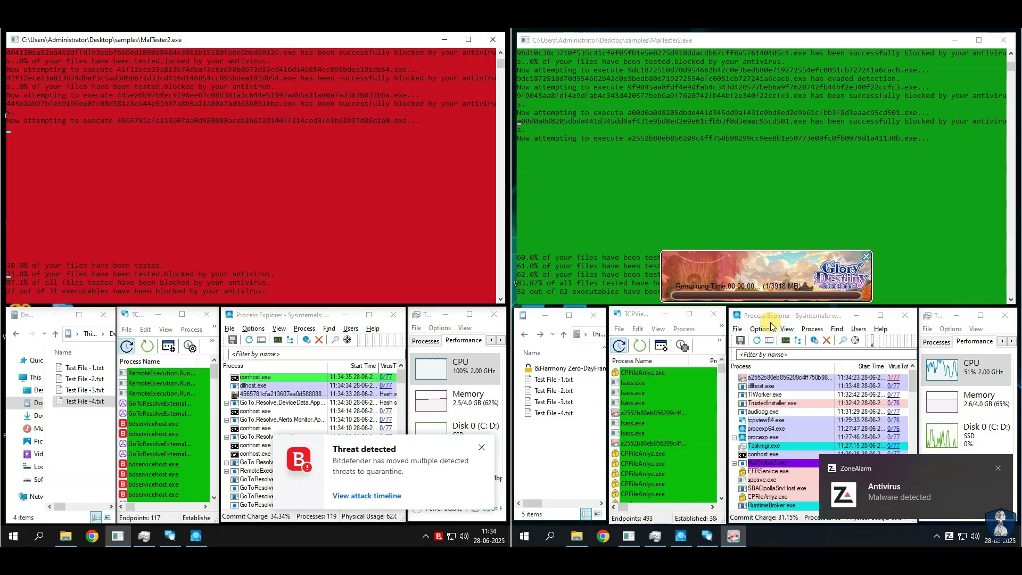
- Inspect the running samples and their VirusTotal ratings in Process Explorer on both systems, closing ZoneAlarm's alert
{"action": "left_click", "coordinate": [911, 382]}
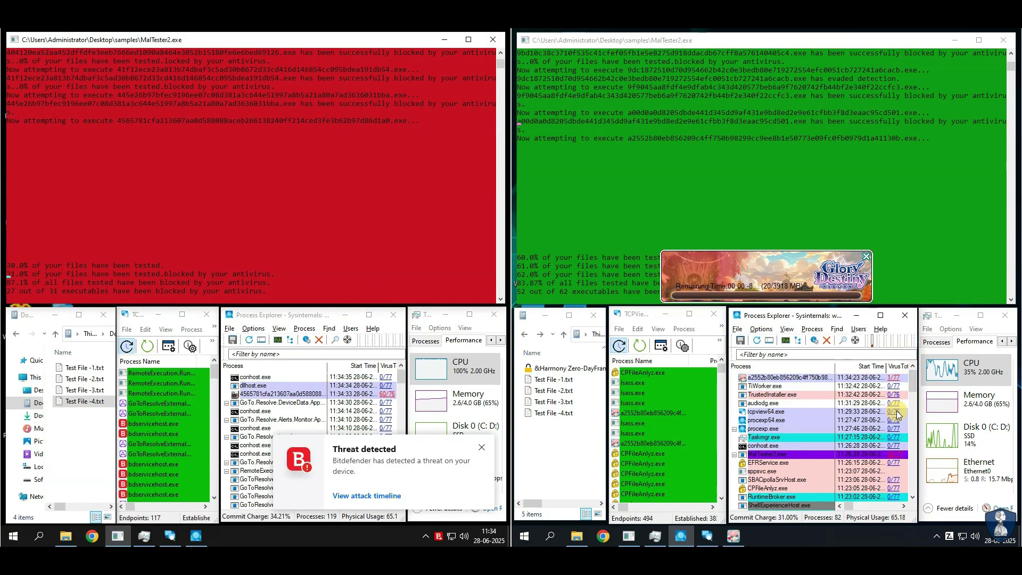
{"action": "left_click", "coordinate": [276, 394]}
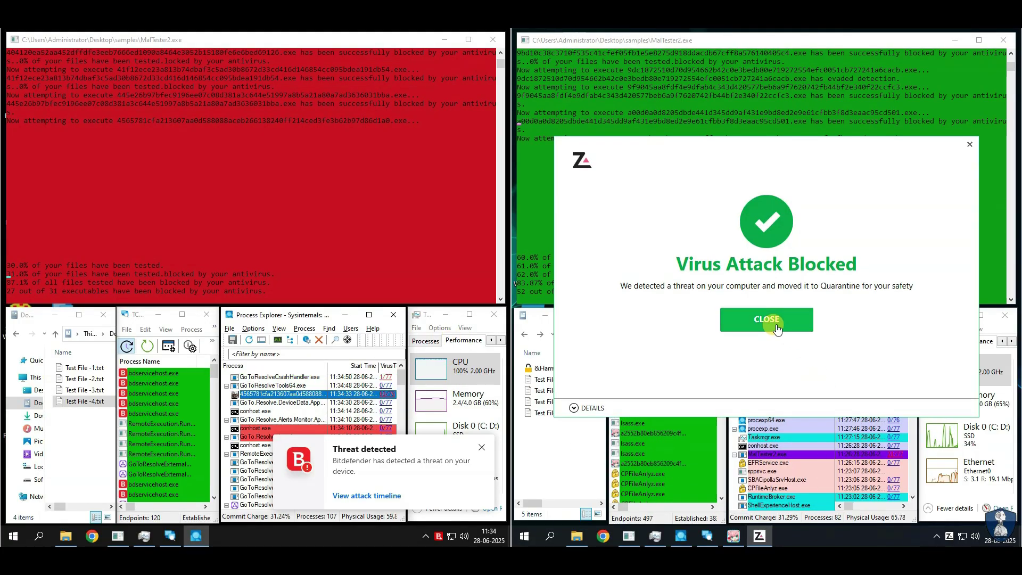
{"action": "left_click", "coordinate": [767, 320]}
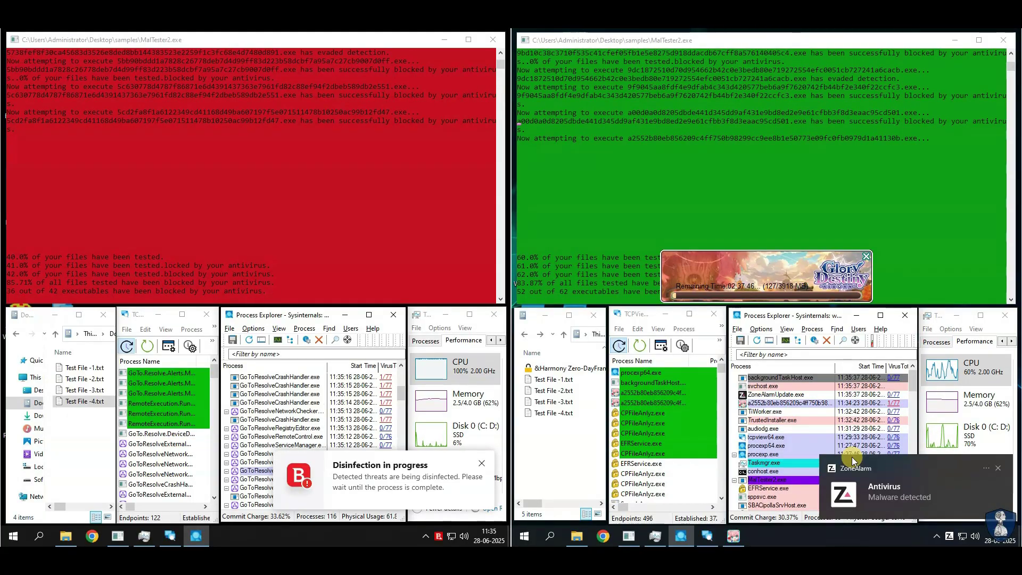
- Close the Glory Destiny downloader and the ZoneAlarm alert, and check the newest processes in the Bitdefender system's Process Explorer
{"action": "left_click", "coordinate": [867, 256]}
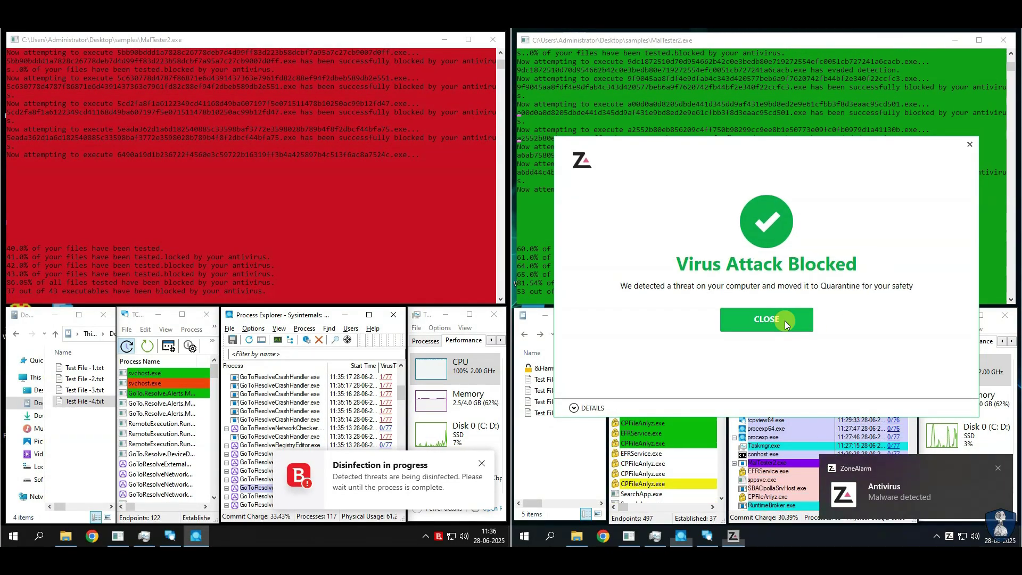
{"action": "left_click", "coordinate": [784, 319]}
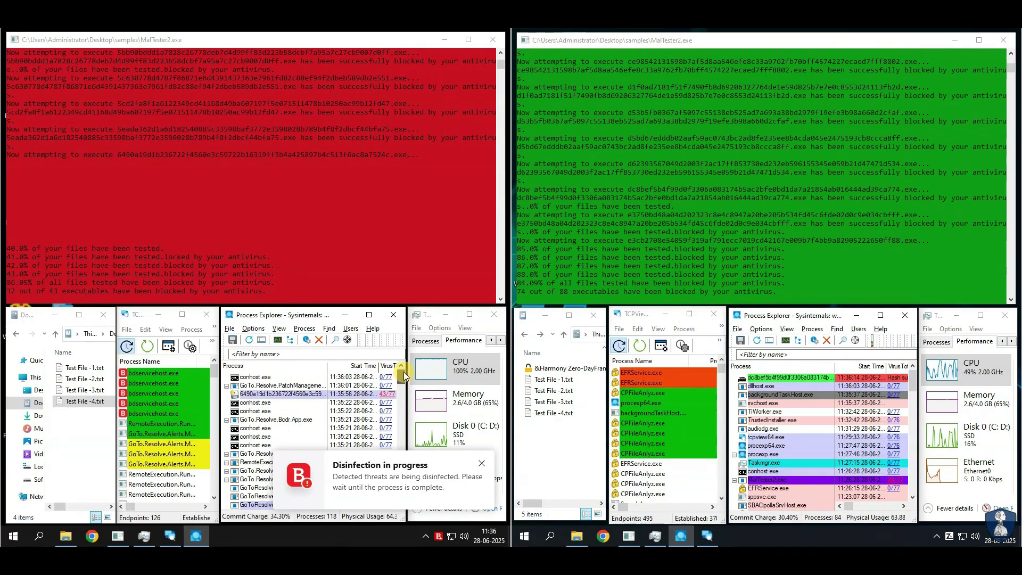
{"action": "mouse_move", "coordinate": [401, 377]}
{"action": "left_mouse_down"}
{"action": "mouse_move", "coordinate": [400, 415]}
{"action": "mouse_move", "coordinate": [403, 375]}
{"action": "left_mouse_up"}
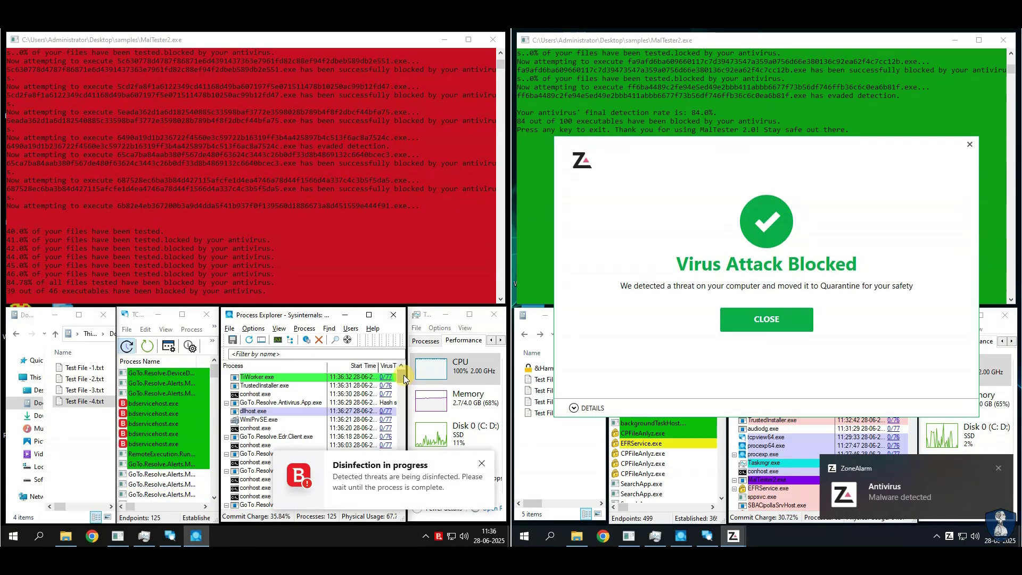
- Highlight the blocked-executables count in MalTester2's final result on the ZoneAlarm system and close the recurring ZoneAlarm alerts
{"action": "left_click", "coordinate": [766, 319]}
{"action": "mouse_move", "coordinate": [527, 114]}
{"action": "left_mouse_down"}
{"action": "mouse_move", "coordinate": [639, 114]}
{"action": "mouse_move", "coordinate": [735, 133]}
{"action": "mouse_move", "coordinate": [716, 113]}
{"action": "mouse_move", "coordinate": [527, 119]}
{"action": "mouse_move", "coordinate": [574, 120]}
{"action": "left_mouse_up"}
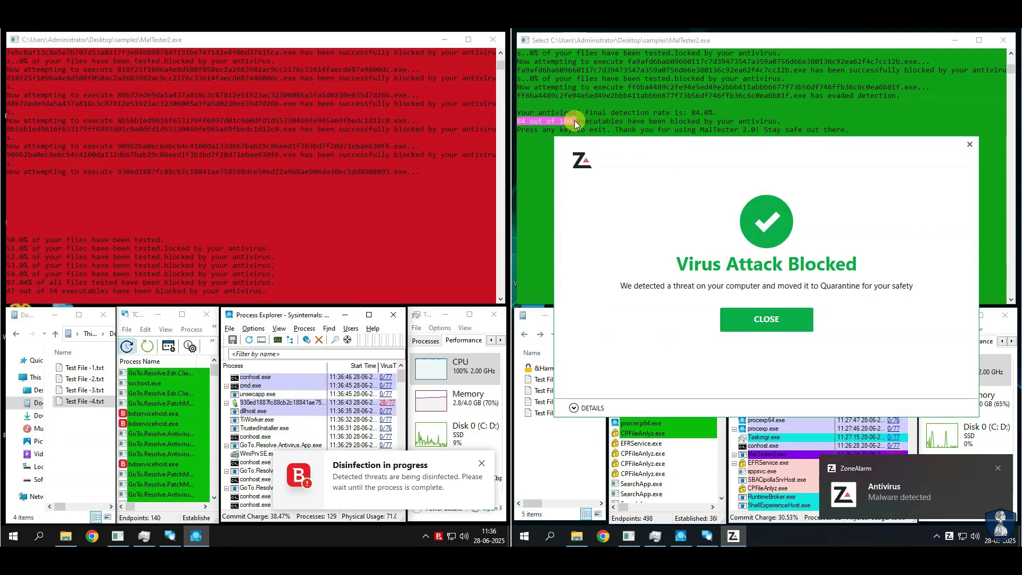
{"action": "left_click", "coordinate": [767, 319]}
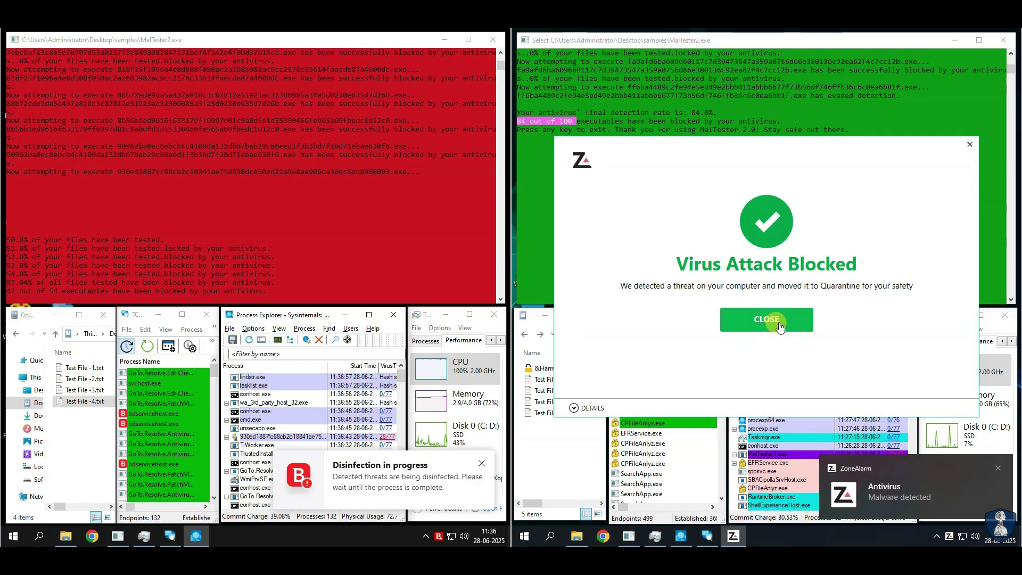
{"action": "left_click", "coordinate": [778, 323]}
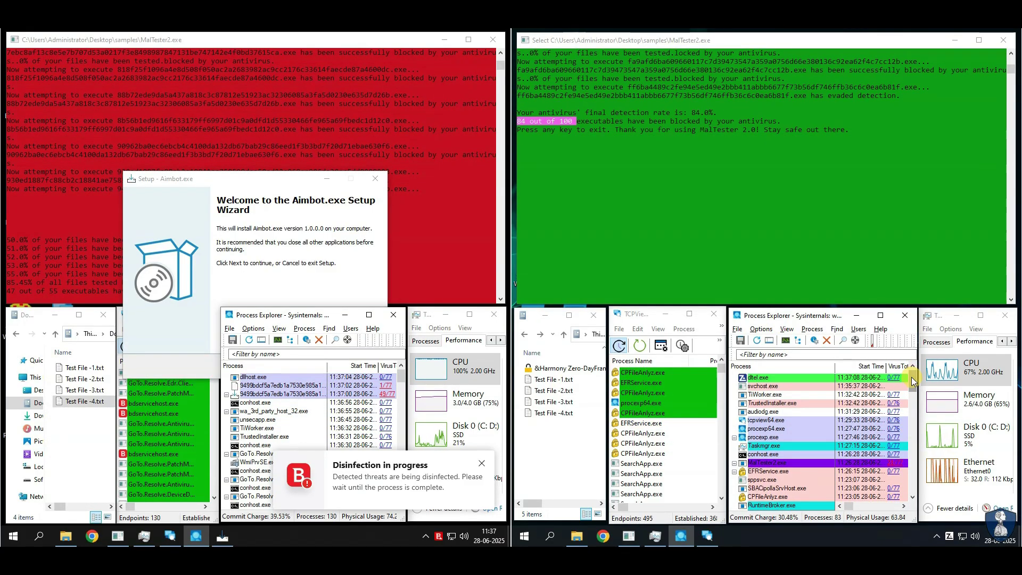
{"action": "left_click", "coordinate": [767, 323]}
{"action": "scroll", "coordinate": [908, 397], "scroll_direction": "up", "scroll_amount": 2}
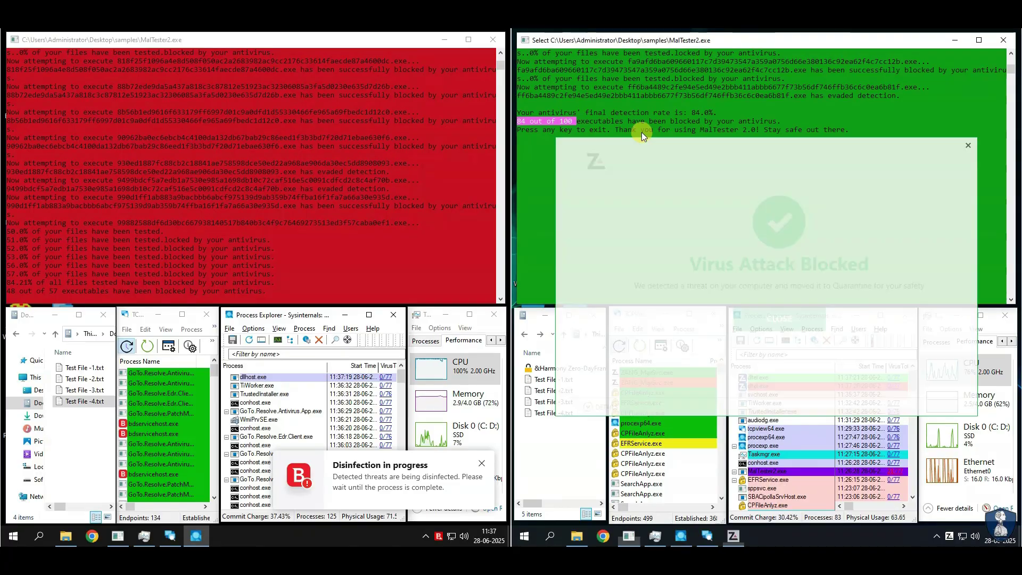
- Close the finished MalTester2 window on the ZoneAlarm system and dismiss the Virus Attack Blocked alerts that follow
{"action": "left_click", "coordinate": [1003, 40]}
{"action": "left_click", "coordinate": [762, 320]}
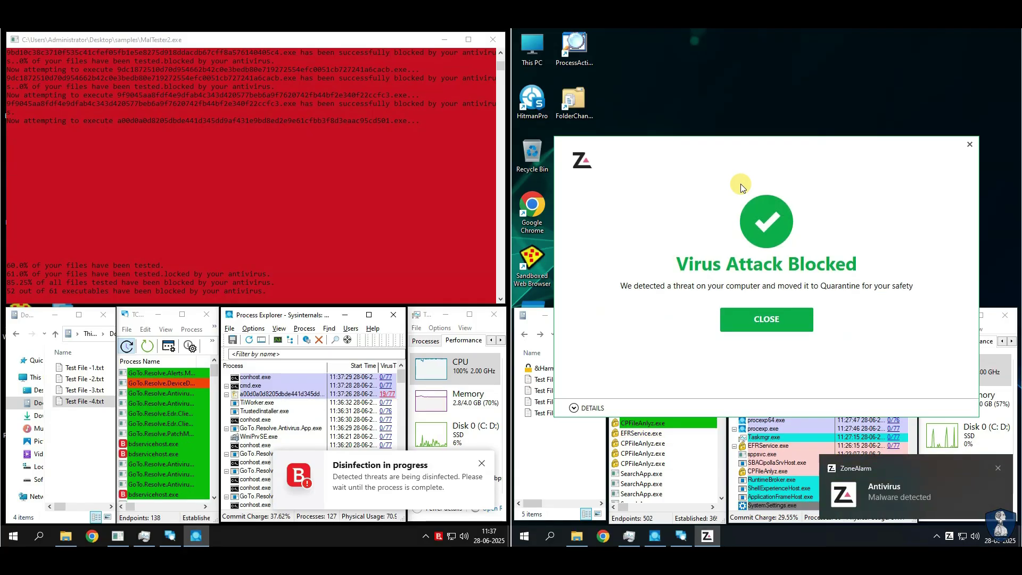
{"action": "left_click", "coordinate": [758, 325]}
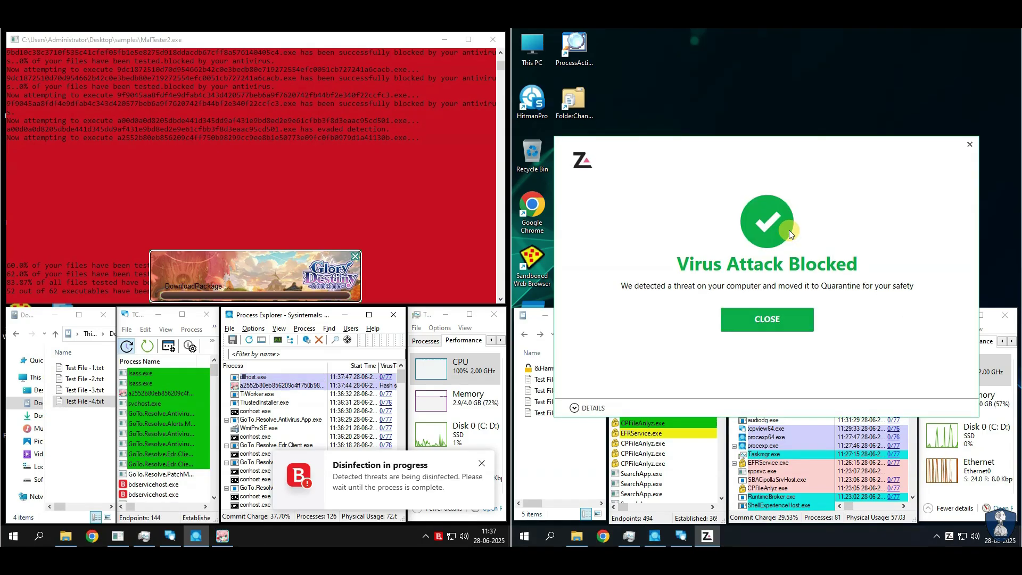
{"action": "left_click", "coordinate": [772, 321]}
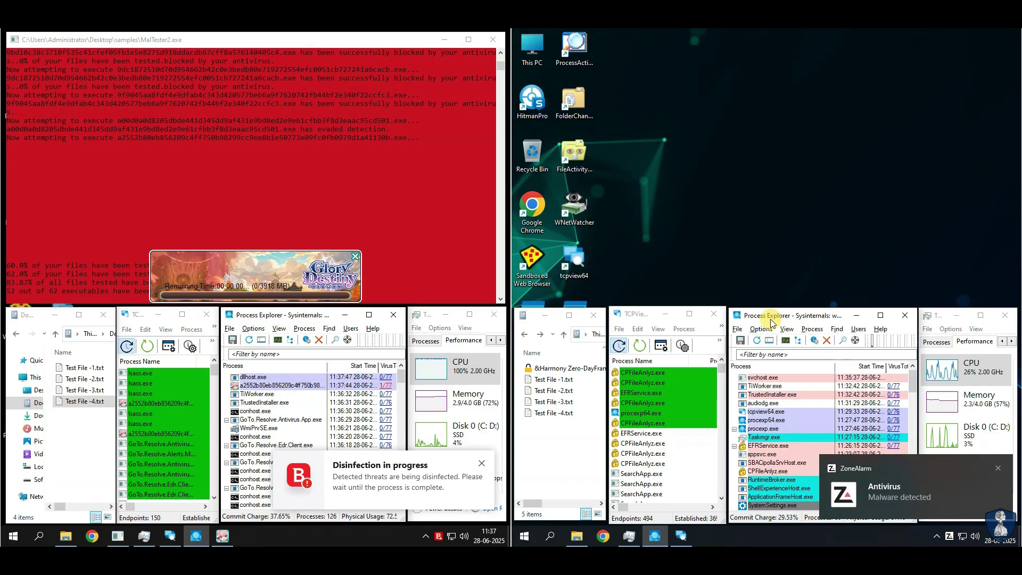
- Close the Glory Destiny downloader and the sample's application error on the Bitdefender system, dismissing ZoneAlarm's alert in between
{"action": "left_click", "coordinate": [355, 258]}
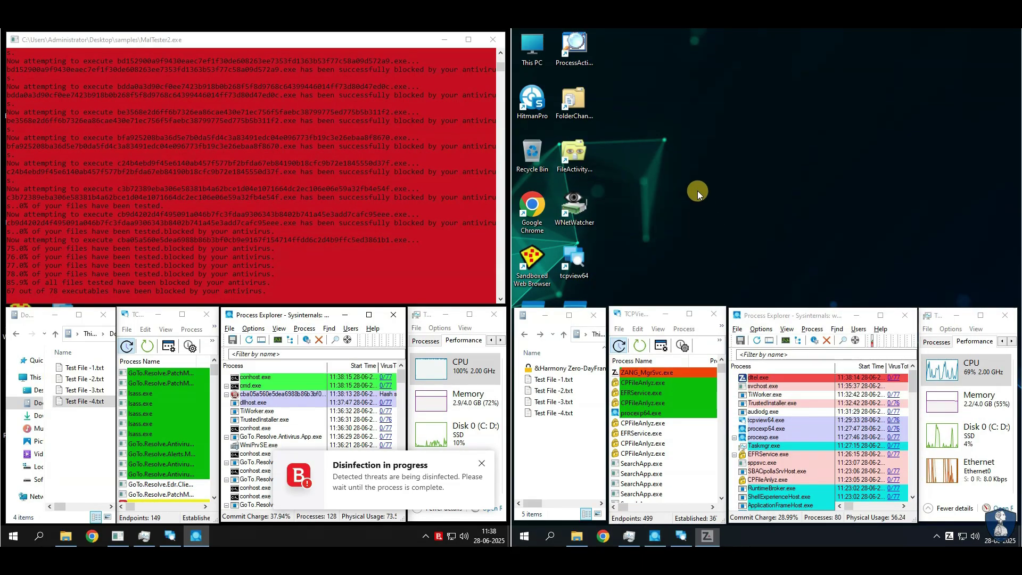
{"action": "left_click", "coordinate": [778, 319]}
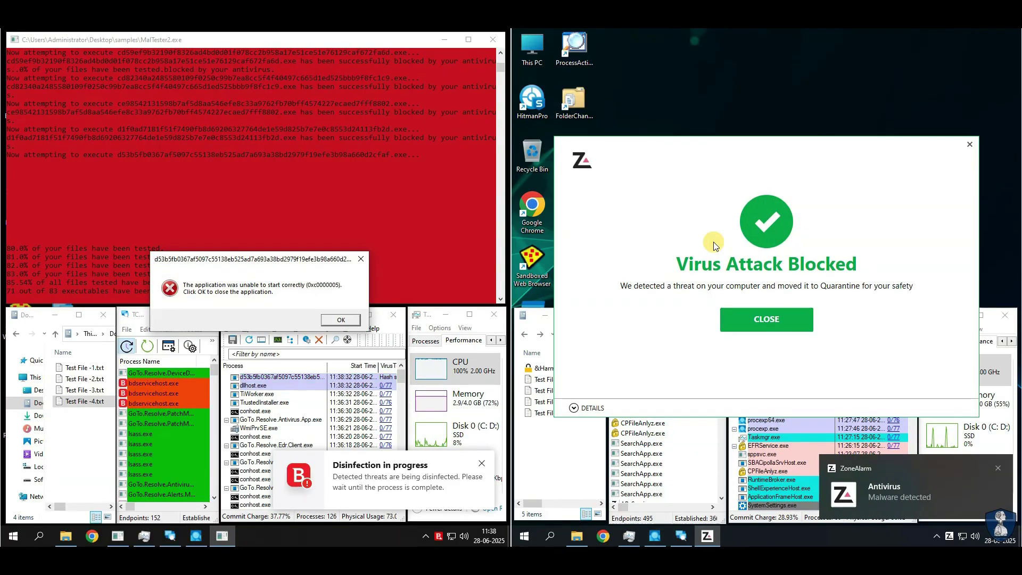
{"action": "left_click", "coordinate": [338, 323]}
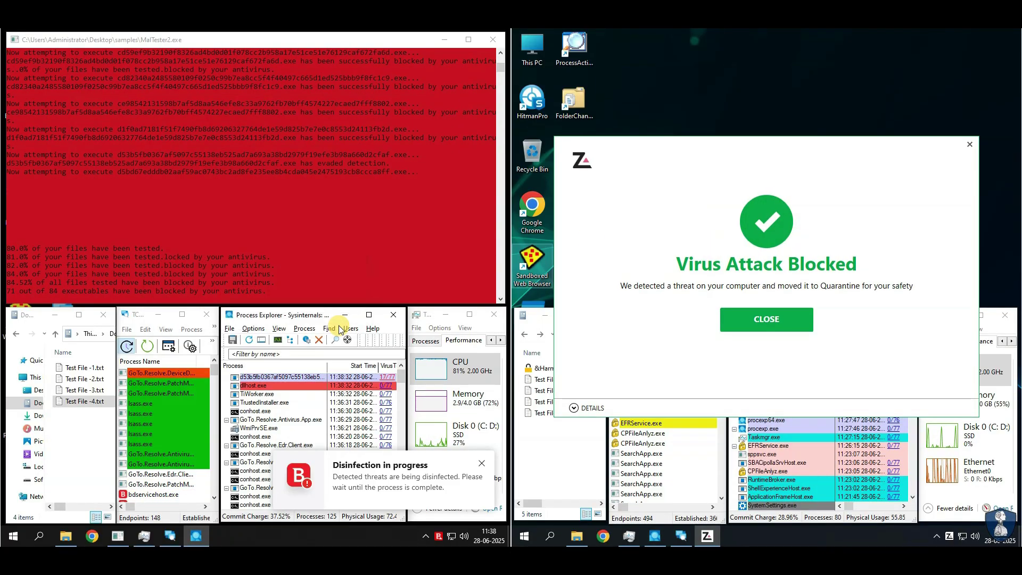
- Close the Virus Attack Blocked alerts on the ZoneAlarm system and skip the file in the Bitdefender system's installation error
{"action": "left_click_drag", "start_coordinate": [756, 149], "coordinate": [757, 45]}
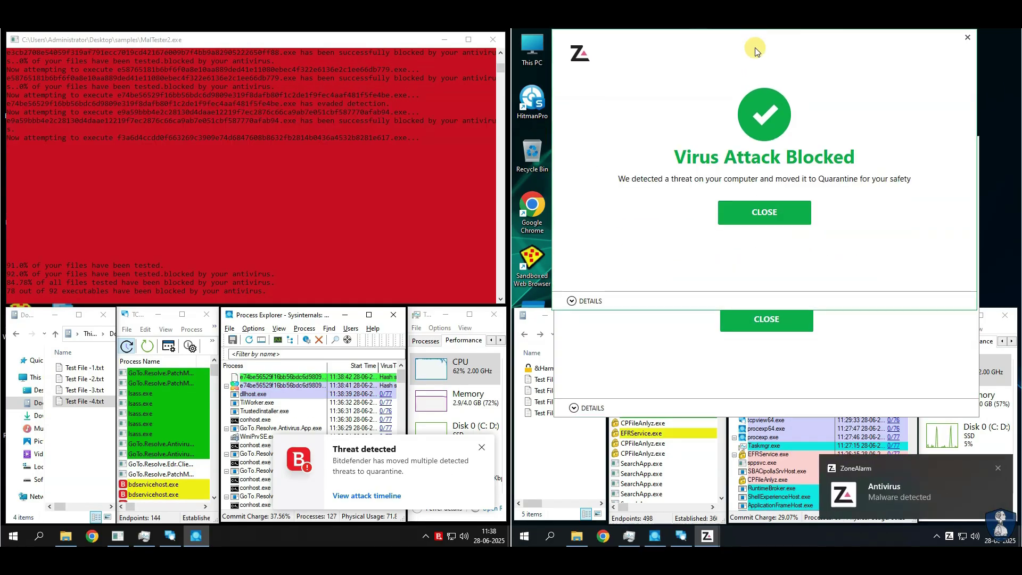
{"action": "left_click", "coordinate": [583, 301]}
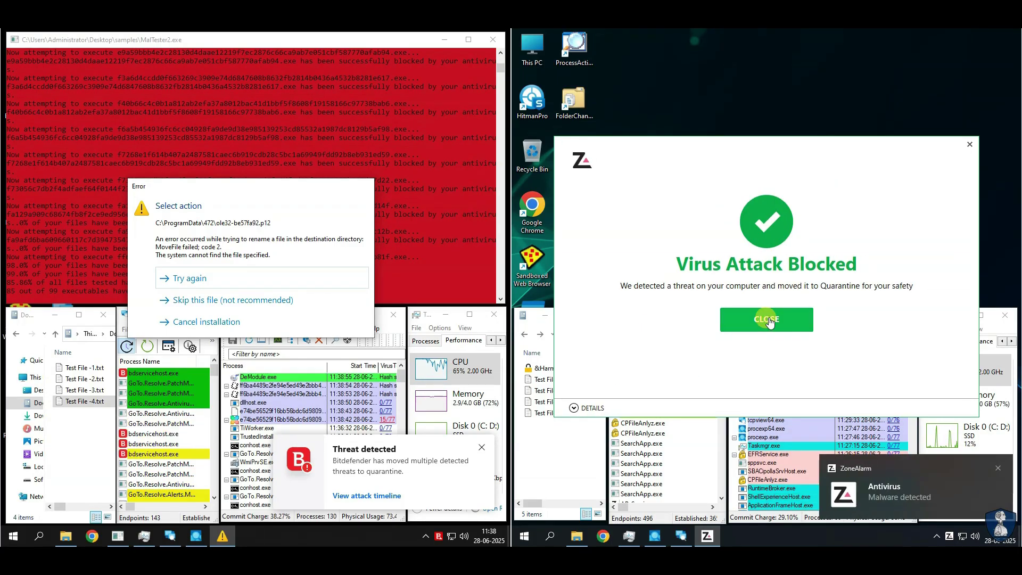
{"action": "left_click", "coordinate": [769, 321]}
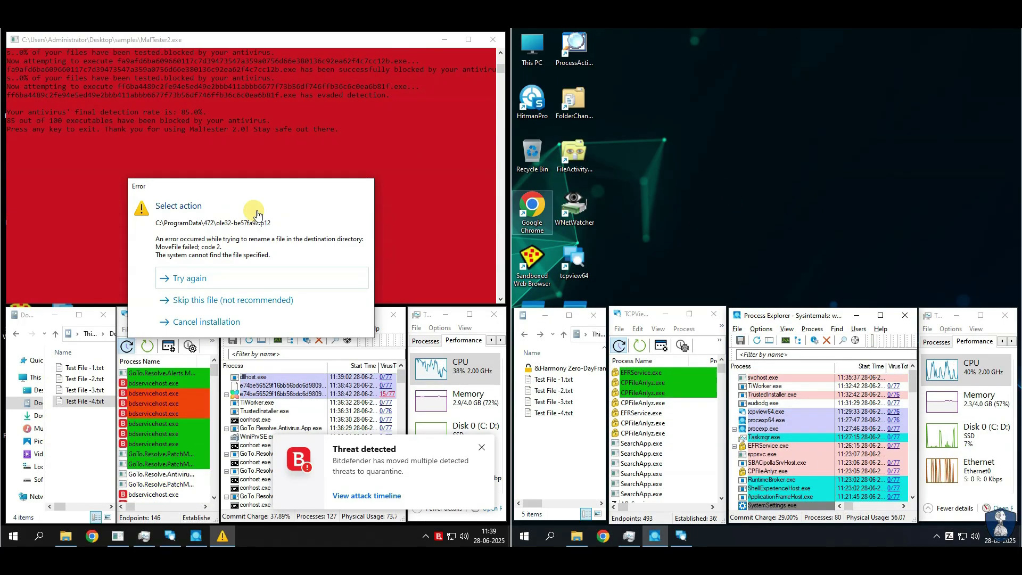
{"action": "left_click", "coordinate": [234, 300]}
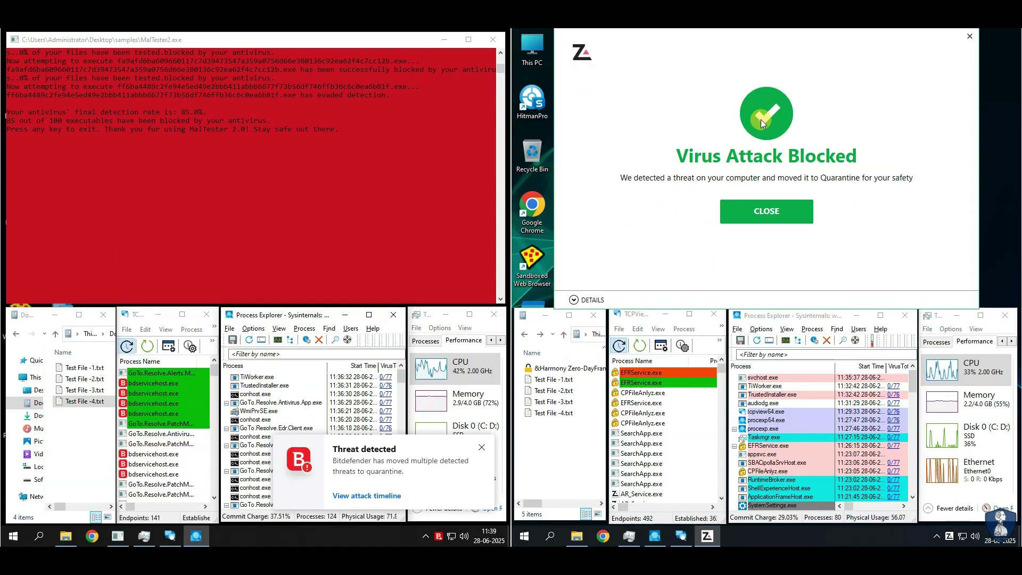
- Highlight the detection rate and blocked count in MalTester2's final result on the Bitdefender system, and close the ZoneAlarm alerts
{"action": "left_click_drag", "start_coordinate": [8, 113], "coordinate": [210, 119]}
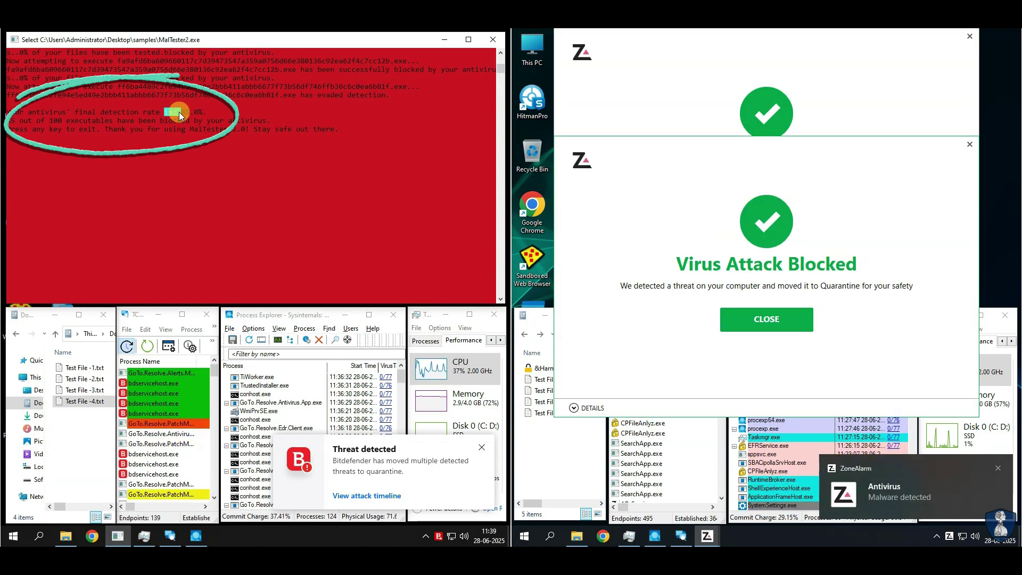
{"action": "left_click_drag", "start_coordinate": [9, 123], "coordinate": [62, 123]}
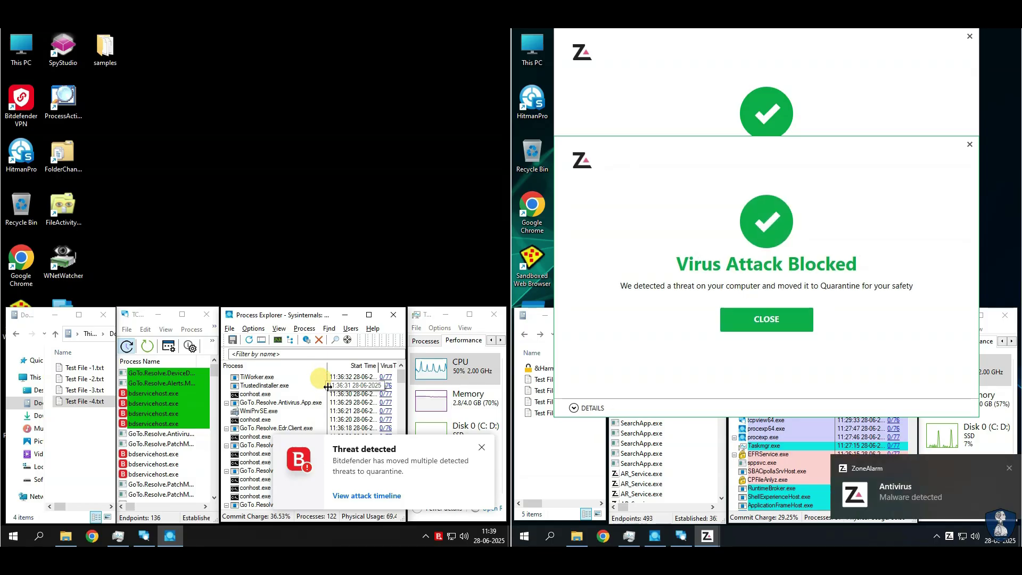
{"action": "left_click", "coordinate": [770, 321]}
{"action": "left_click", "coordinate": [788, 211]}
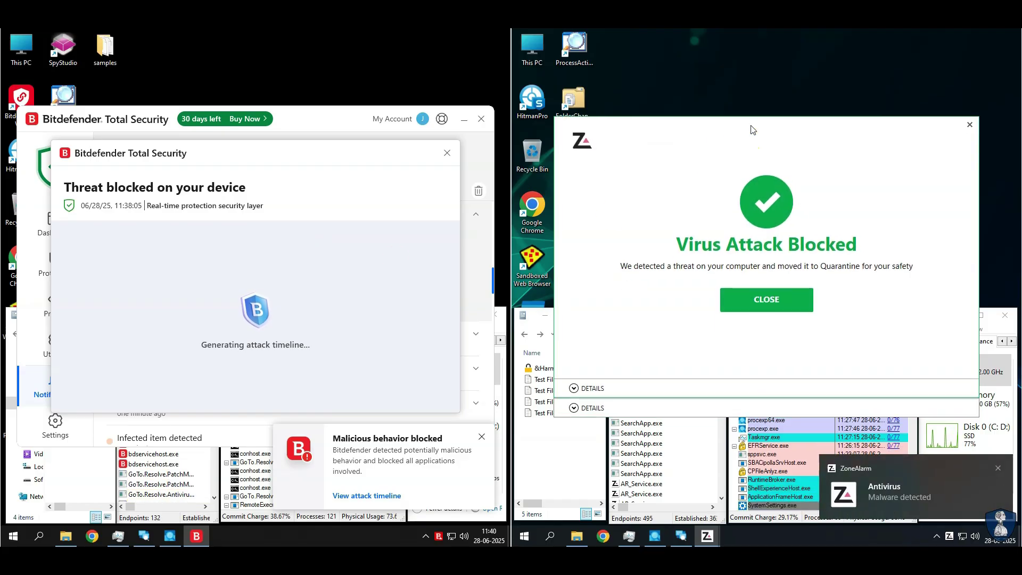
{"action": "left_click", "coordinate": [760, 321]}
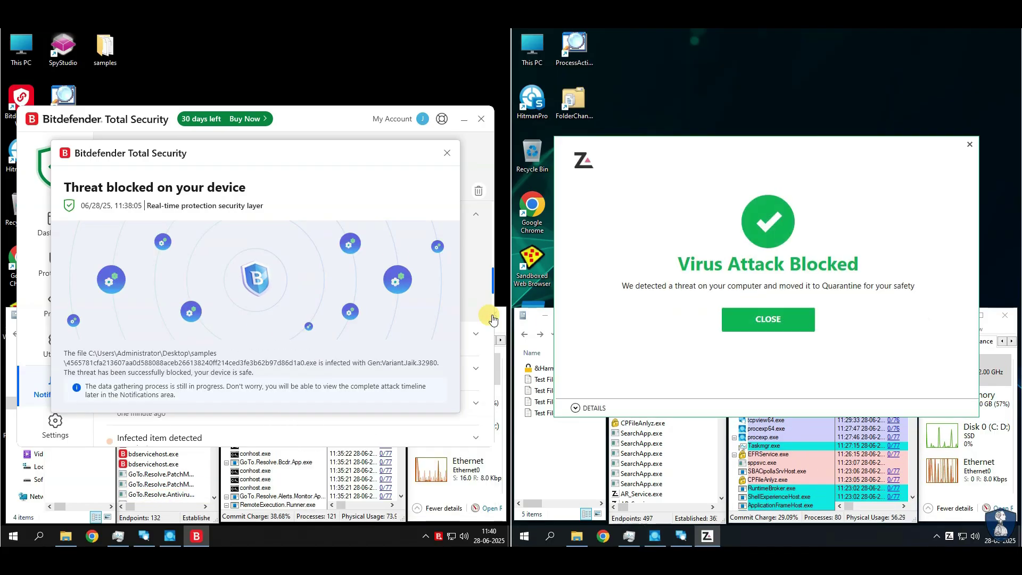
- Try to move the infected sample in Bitdefender's notifications to quarantine, and close the Bitdefender window and its Malicious behavior blocked pop-up
{"action": "left_click", "coordinate": [446, 154]}
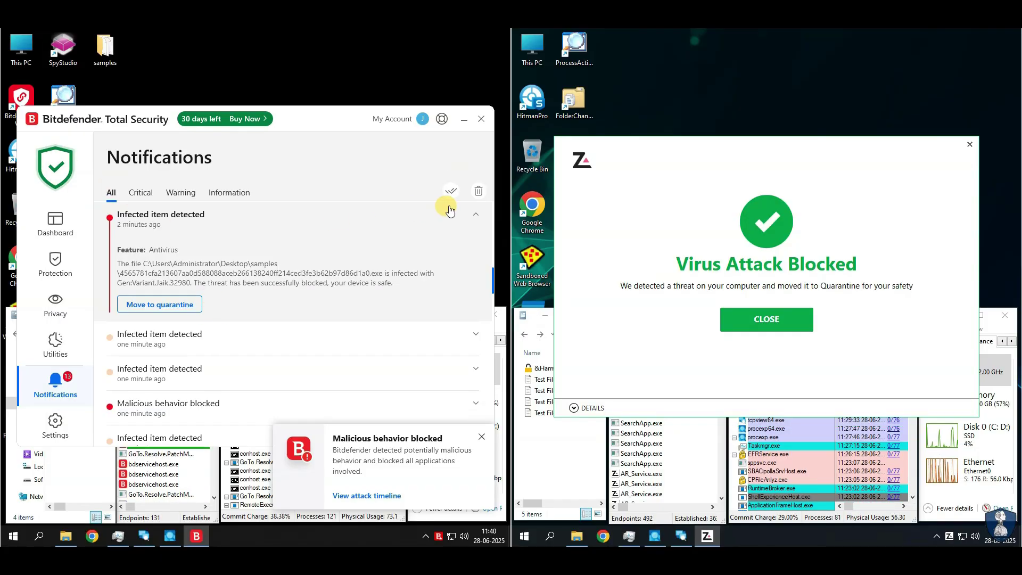
{"action": "left_click", "coordinate": [138, 305]}
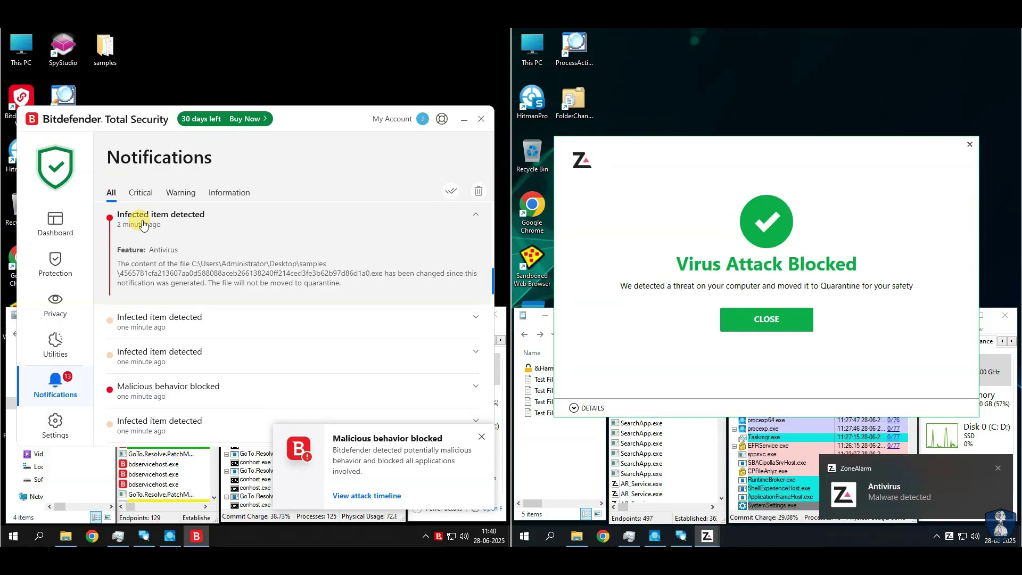
{"action": "left_click", "coordinate": [57, 226]}
{"action": "left_click", "coordinate": [481, 120]}
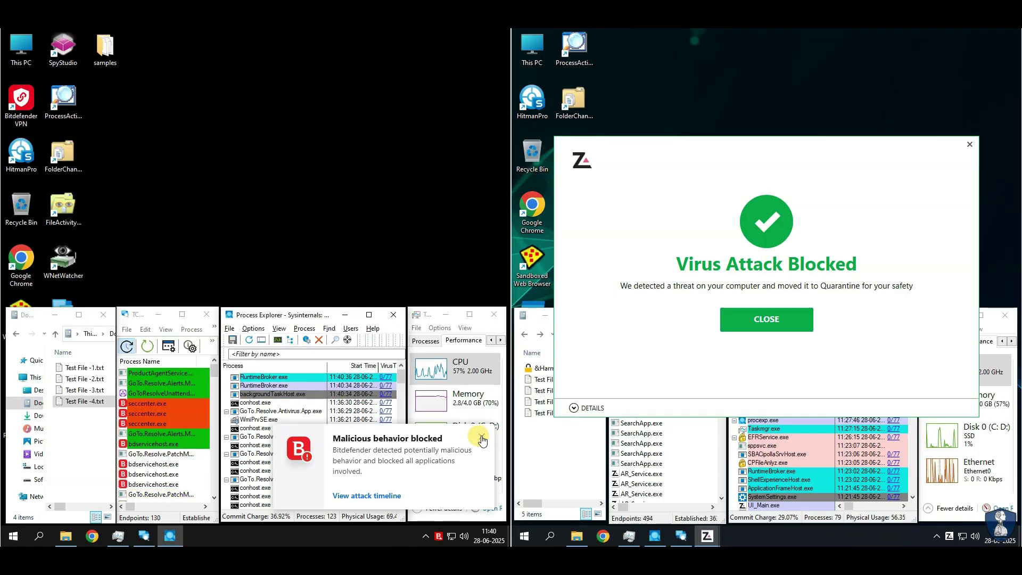
{"action": "left_click", "coordinate": [482, 440]}
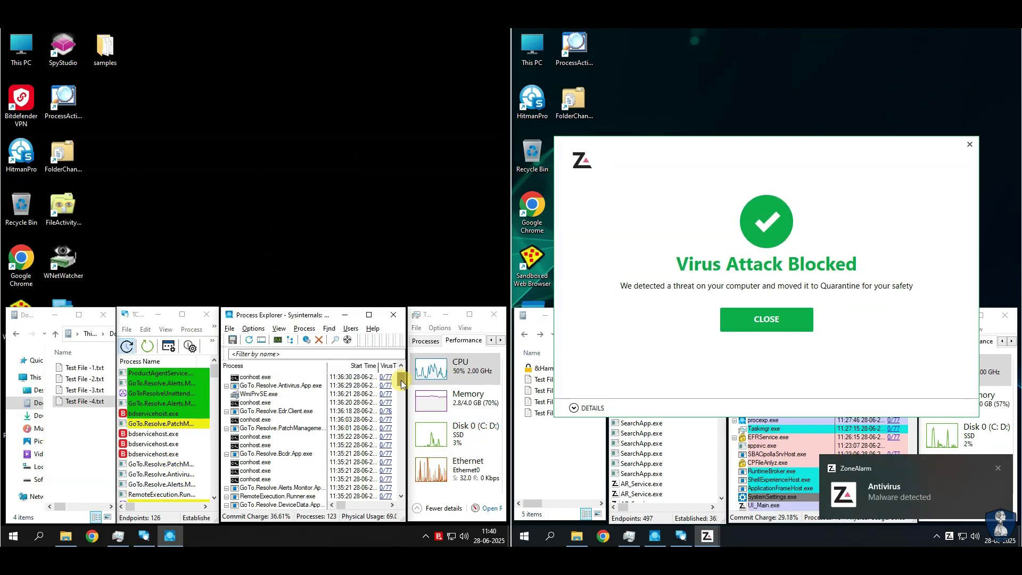
- Inspect the GoToResolveCrashHandler.exe processes on the Bitdefender system, dismiss the ZoneAlarm alert and check the ZoneAlarm system's process list
{"action": "scroll", "coordinate": [257, 387], "scroll_direction": "down", "scroll_amount": 5}
{"action": "left_click", "coordinate": [257, 385]}
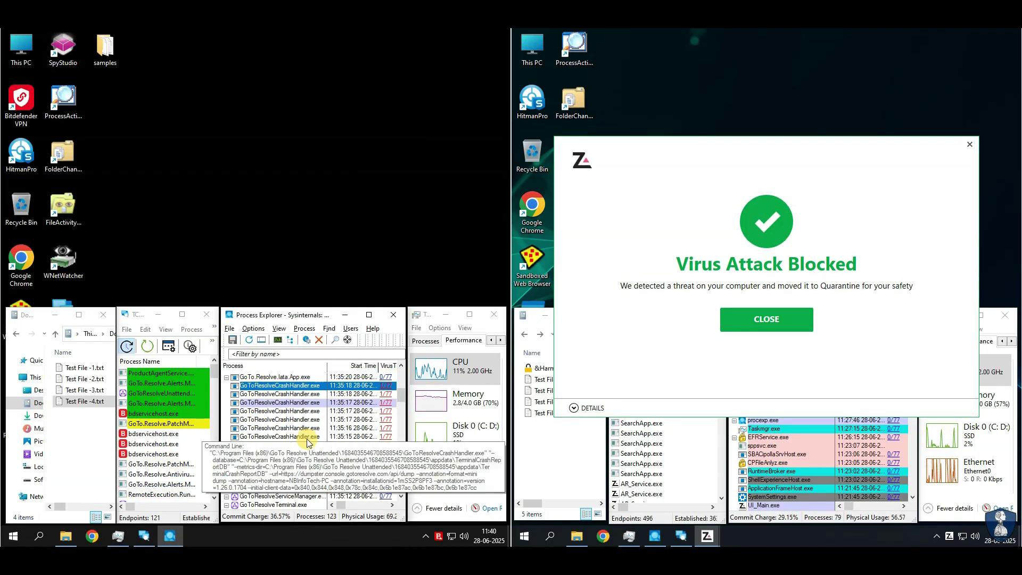
{"action": "mouse_move", "coordinate": [399, 387]}
{"action": "left_mouse_down"}
{"action": "mouse_move", "coordinate": [400, 442]}
{"action": "mouse_move", "coordinate": [399, 372]}
{"action": "left_mouse_up"}
{"action": "left_click", "coordinate": [772, 326]}
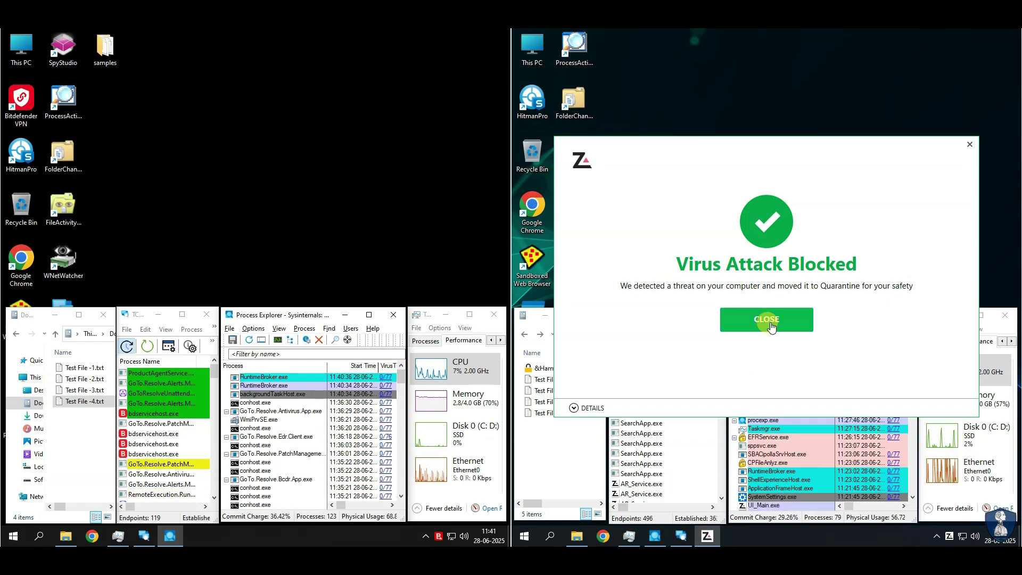
{"action": "mouse_move", "coordinate": [912, 379]}
{"action": "left_mouse_down"}
{"action": "mouse_move", "coordinate": [913, 454]}
{"action": "mouse_move", "coordinate": [912, 370]}
{"action": "left_mouse_up"}
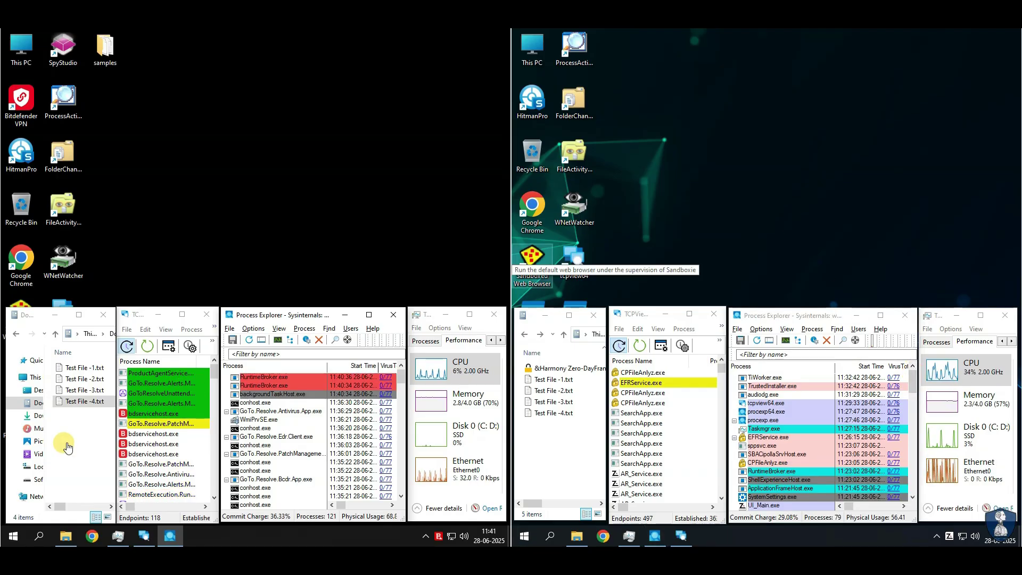
- Check that Test File -1.txt on the Bitdefender system and Test File -4.txt on the ZoneAlarm system open, closing ZoneAlarm's alerts
{"action": "double_click", "coordinate": [80, 368]}
{"action": "left_click", "coordinate": [765, 326]}
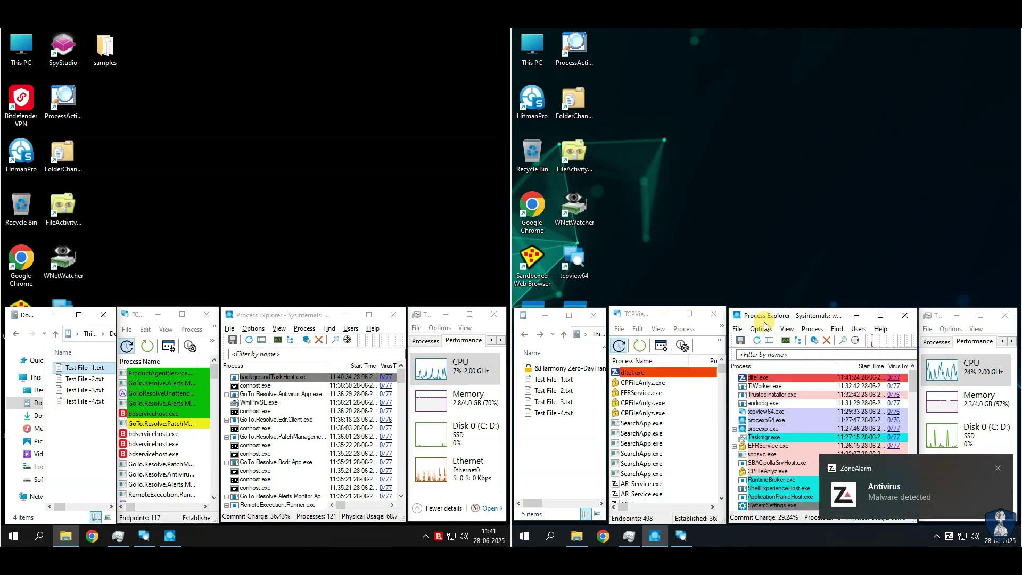
{"action": "double_click", "coordinate": [532, 413]}
{"action": "left_click", "coordinate": [946, 101]}
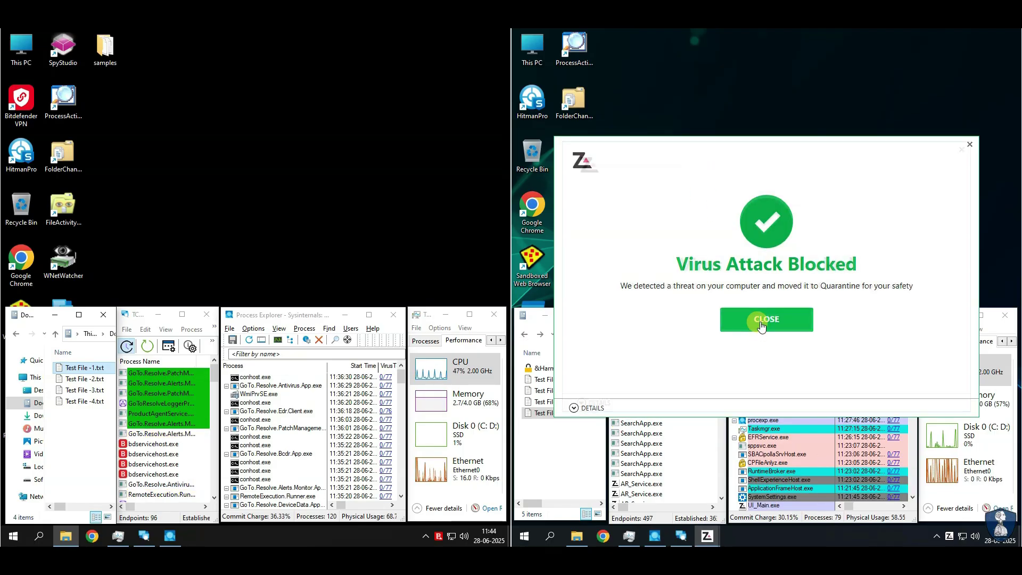
{"action": "left_click", "coordinate": [755, 325]}
{"action": "left_click", "coordinate": [747, 329]}
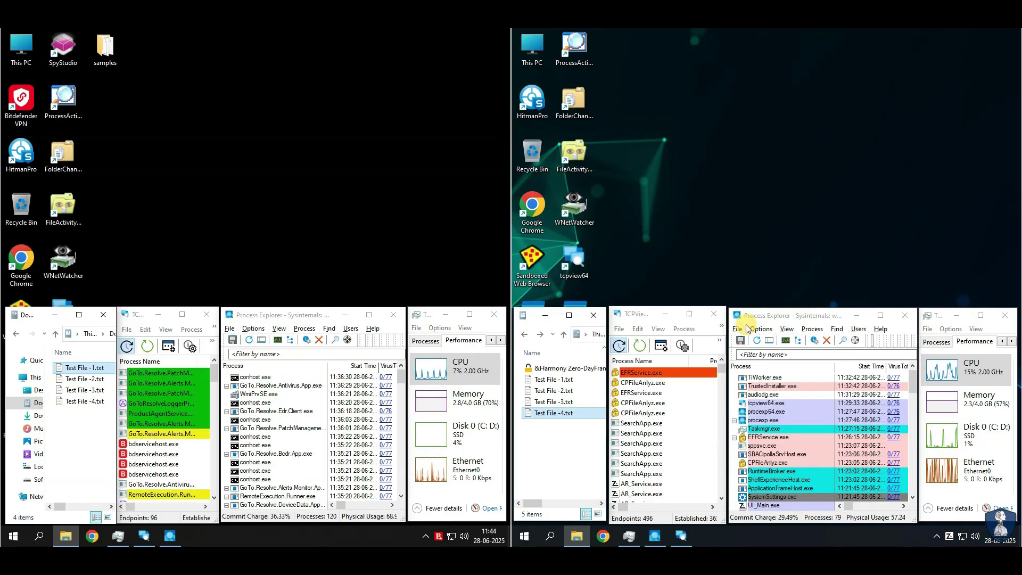
- Check the network send values of the GoTo Resolve processes in the Bitdefender system's Process Explorer
{"action": "left_click", "coordinate": [343, 501]}
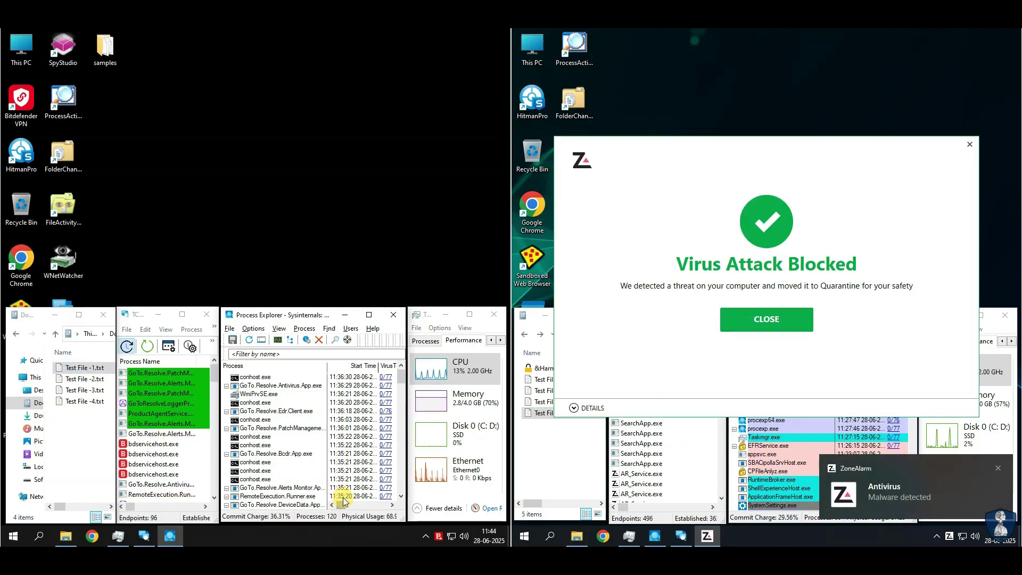
{"action": "left_click", "coordinate": [401, 394]}
{"action": "left_click_drag", "start_coordinate": [345, 507], "coordinate": [350, 503]}
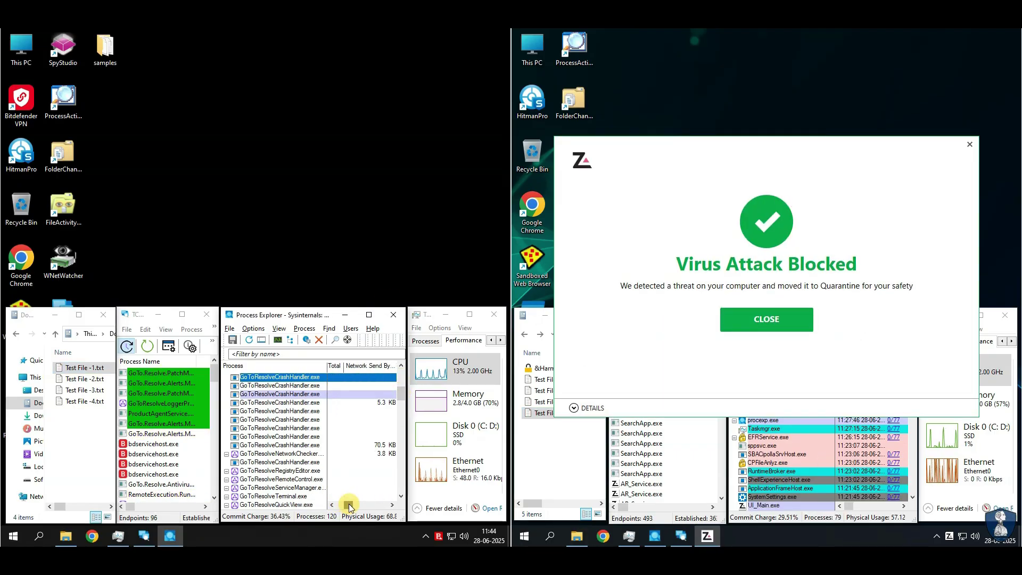
{"action": "left_click_drag", "start_coordinate": [396, 398], "coordinate": [400, 374]}
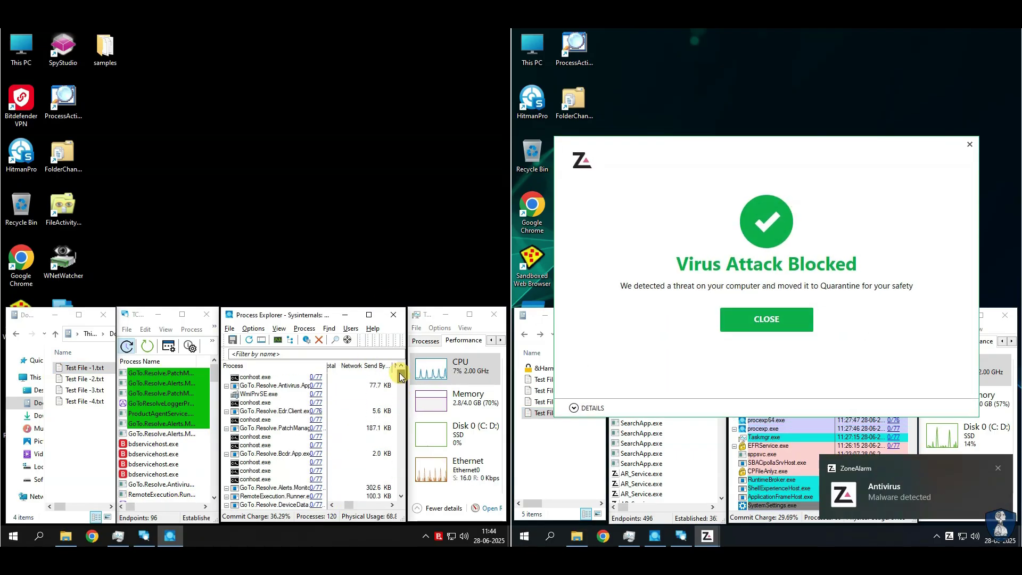
{"action": "left_click_drag", "start_coordinate": [346, 506], "coordinate": [336, 508]}
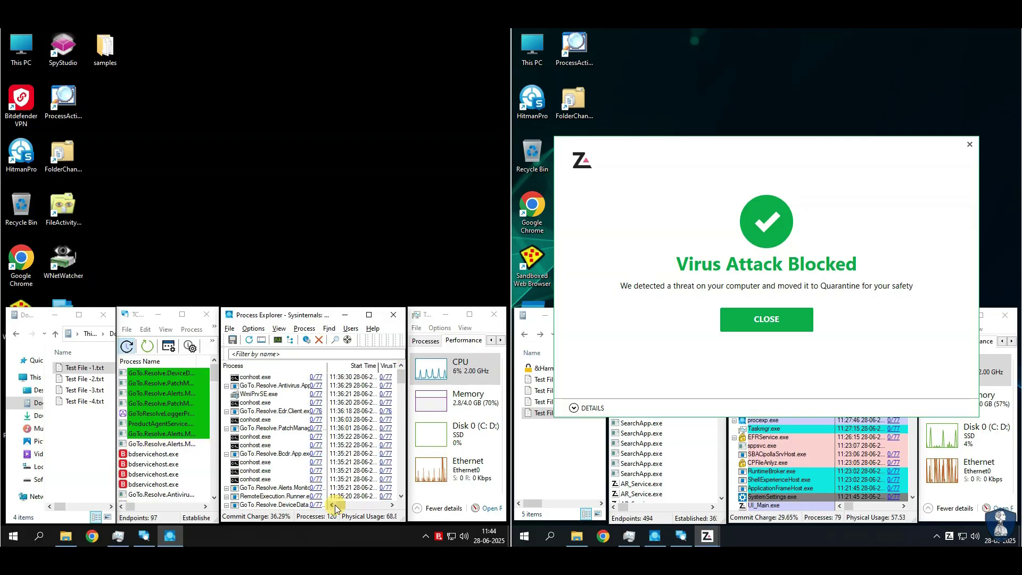
- Close the ZoneAlarm alerts and write in Notepad "ZoneAlarm is still detecting viruses from system" and "lets wait for some time......"
{"action": "left_click", "coordinate": [767, 319]}
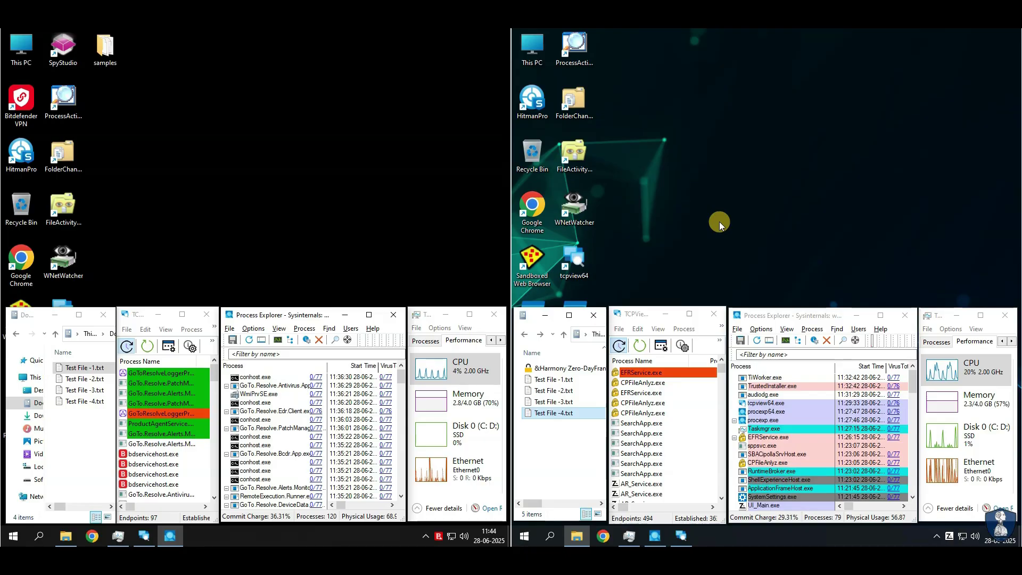
{"action": "left_click", "coordinate": [757, 318]}
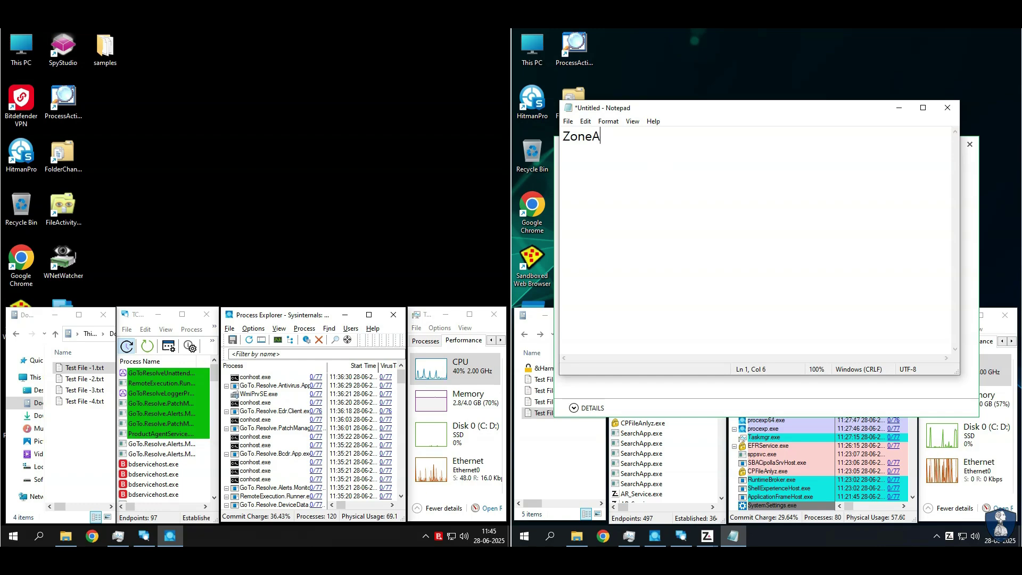
{"action": "type", "text": "is still detecti"}
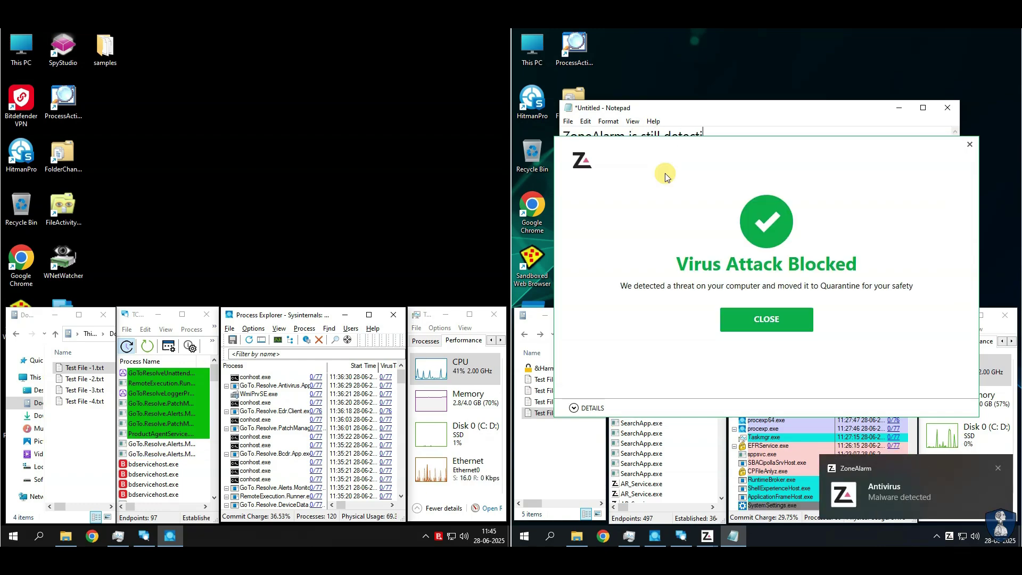
{"action": "type", "text": "ng viruses from system"}
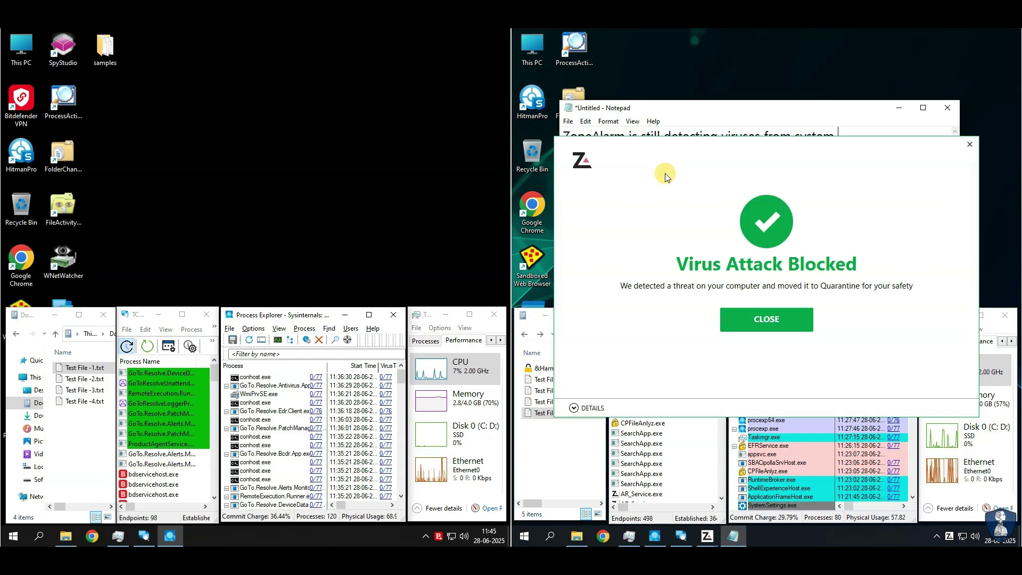
{"action": "left_click_drag", "start_coordinate": [702, 104], "coordinate": [699, 53]}
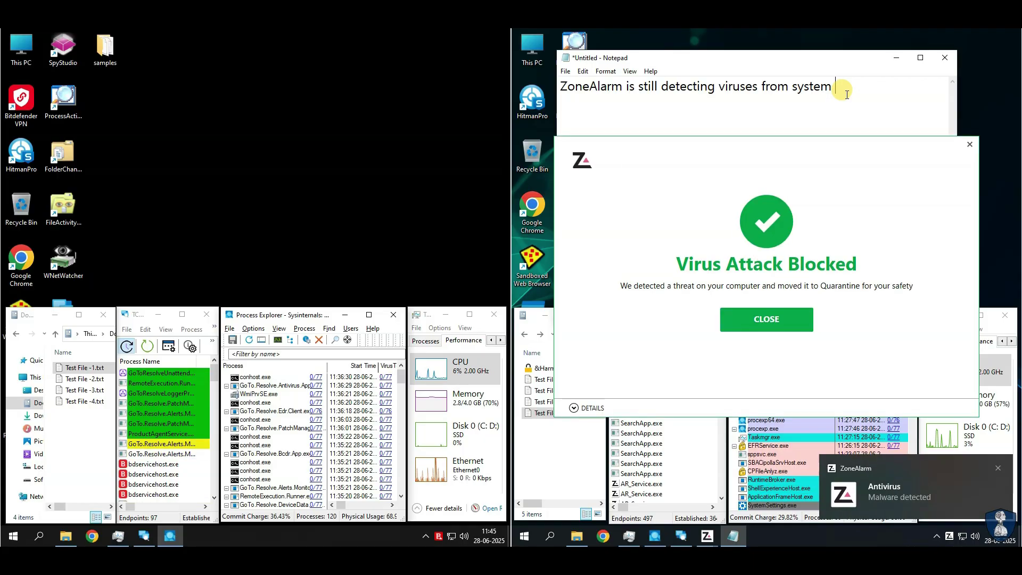
{"action": "type", "text": "lets wait for some time......"}
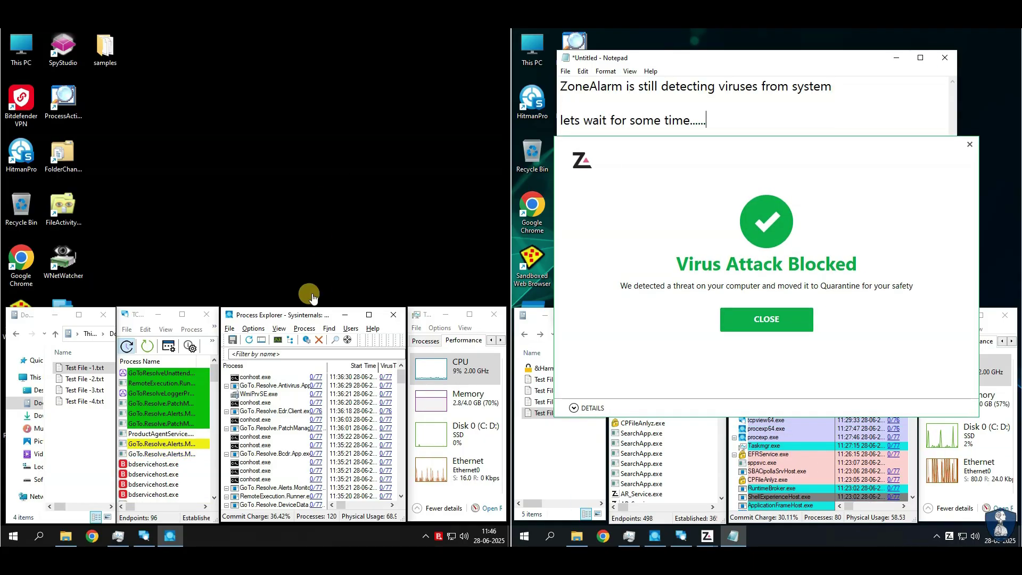
- Delete samples.rar from the Desktop folder on the Bitdefender system
{"action": "double_click", "coordinate": [34, 316]}
{"action": "left_click", "coordinate": [42, 145]}
{"action": "left_click", "coordinate": [40, 119]}
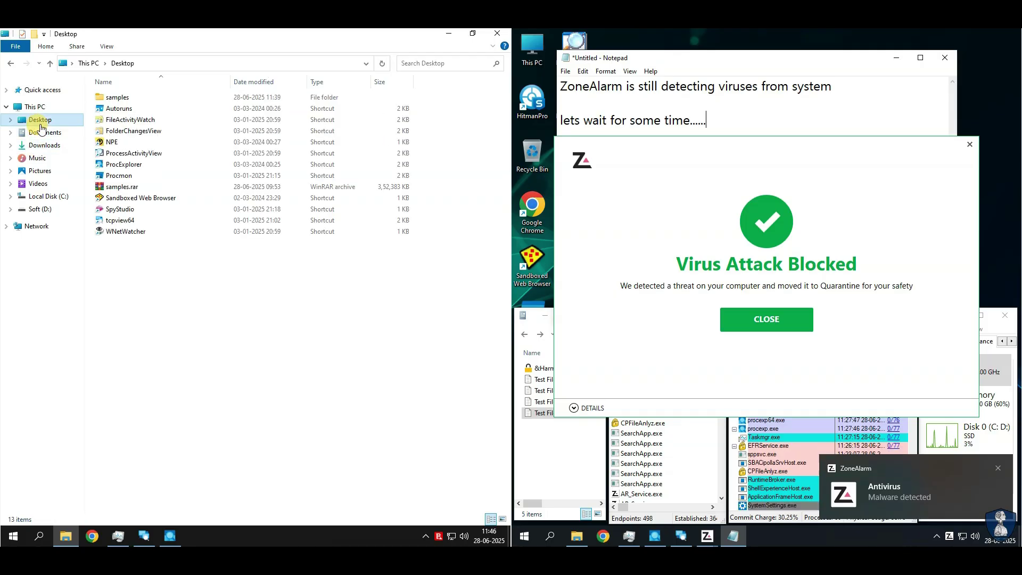
{"action": "left_click", "coordinate": [122, 186]}
{"action": "key", "text": "Delete"}
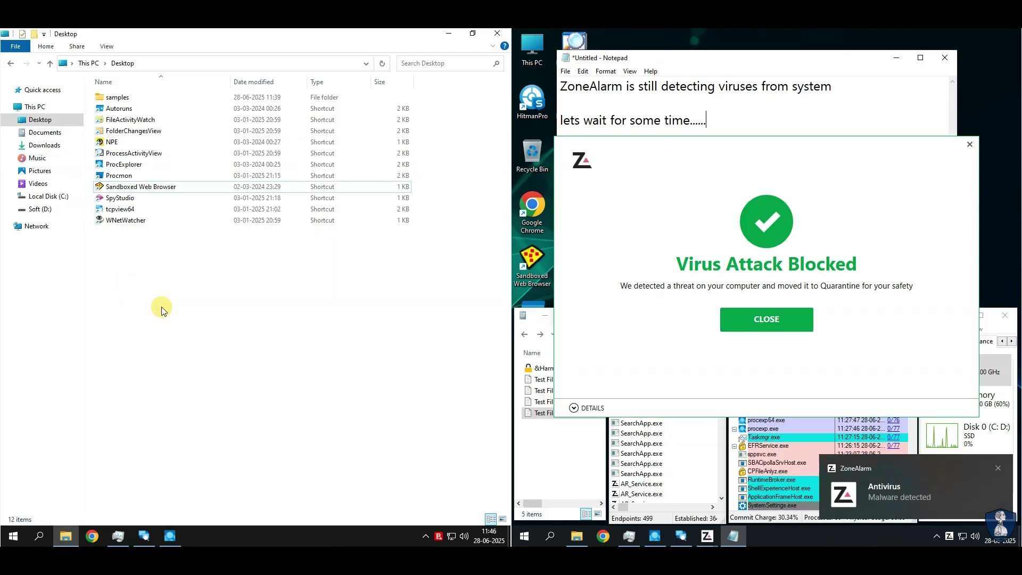
- Look through the Documents, Downloads, Music, Pictures and Videos folders on the Bitdefender system
{"action": "left_click", "coordinate": [44, 132]}
{"action": "left_click", "coordinate": [44, 145]}
{"action": "left_click", "coordinate": [37, 159]}
{"action": "left_click", "coordinate": [40, 170]}
{"action": "left_click", "coordinate": [38, 183]}
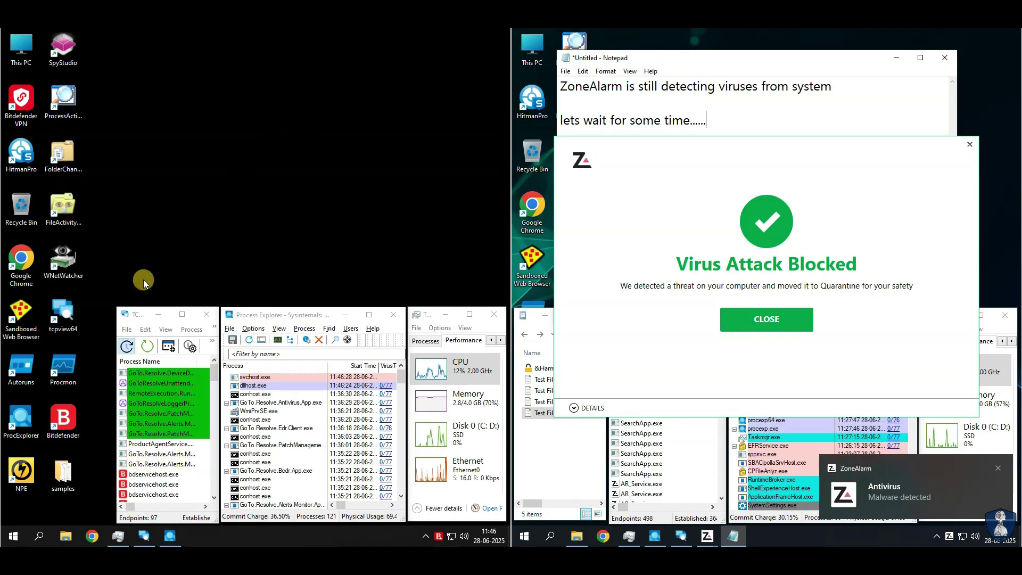
- Examine the GoTo Resolve network connections and their remote addresses in an enlarged TCPView on the Bitdefender system, and close TCPView
{"action": "left_click", "coordinate": [182, 314]}
{"action": "left_click", "coordinate": [298, 120]}
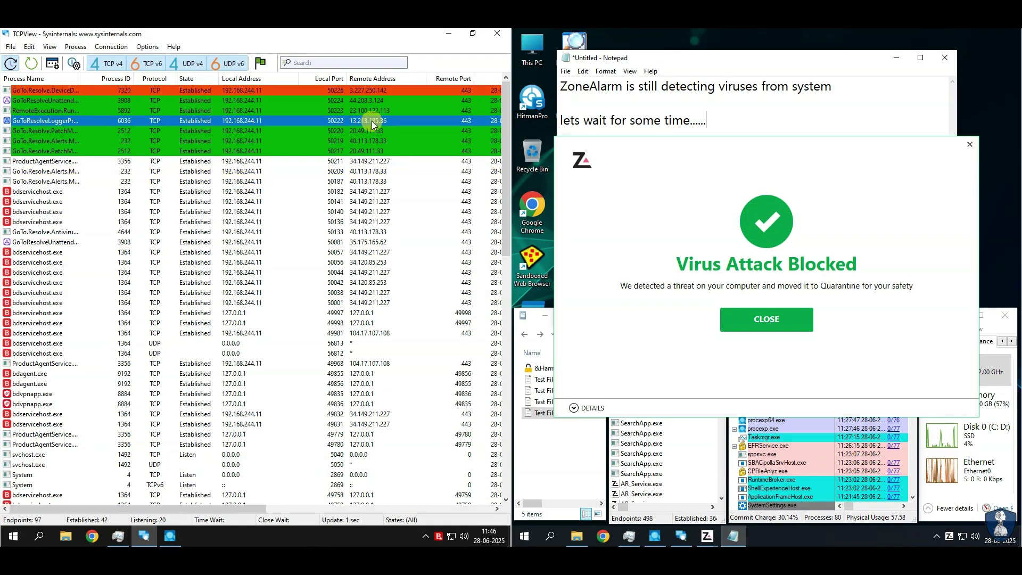
{"action": "left_click_drag", "start_coordinate": [475, 79], "coordinate": [451, 81]}
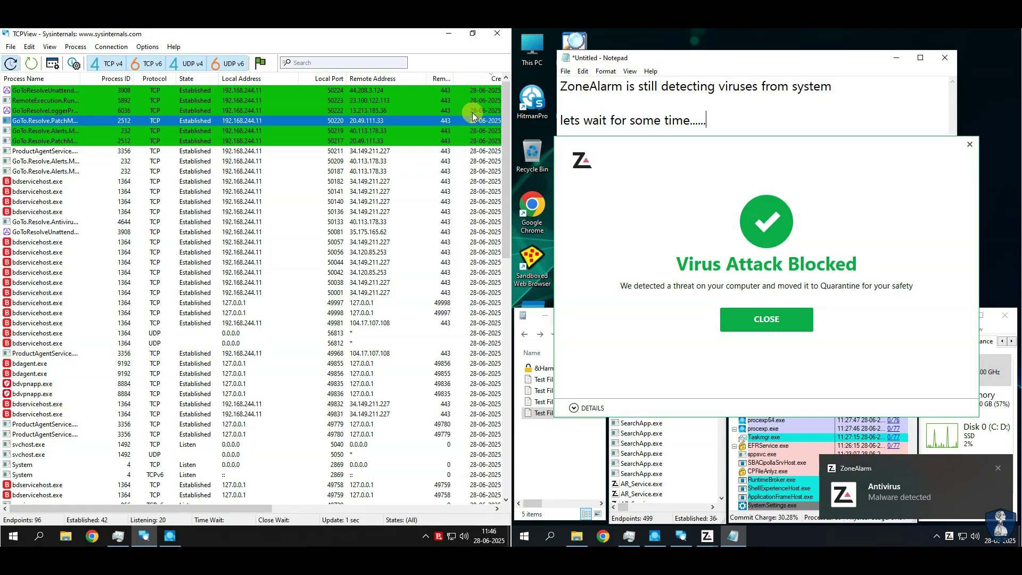
{"action": "scroll", "coordinate": [83, 247], "scroll_direction": "down", "scroll_amount": 15}
{"action": "scroll", "coordinate": [83, 247], "scroll_direction": "up", "scroll_amount": 15}
{"action": "left_click", "coordinate": [85, 114]}
{"action": "left_click_drag", "start_coordinate": [181, 509], "coordinate": [290, 509]}
{"action": "left_click_drag", "start_coordinate": [213, 509], "coordinate": [11, 509]}
{"action": "left_click", "coordinate": [33, 102]}
{"action": "left_click", "coordinate": [494, 34]}
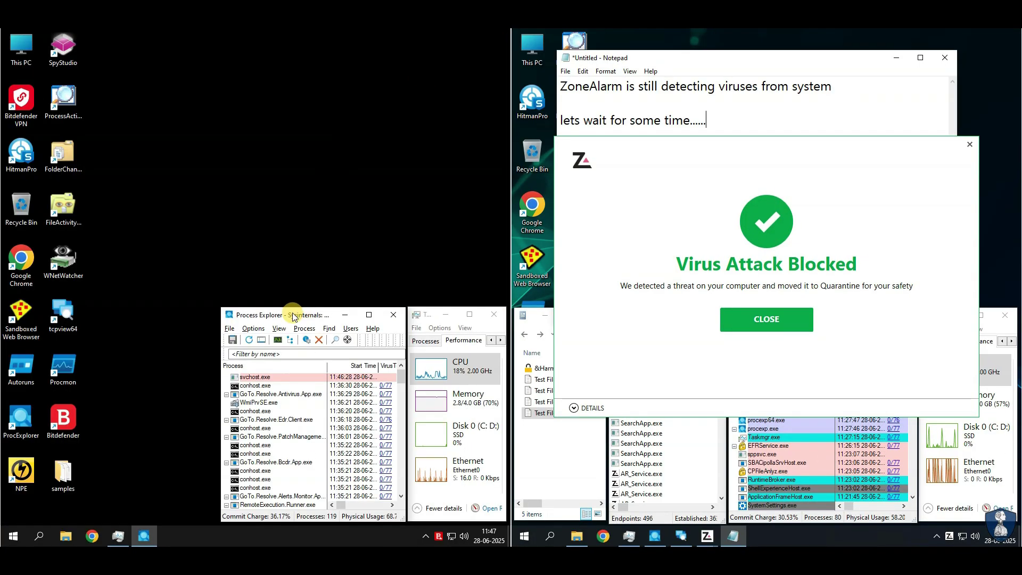
- Enlarge Process Explorer on the Bitdefender system, examine its processes sorted by VirusTotal result and by start time, and close it
{"action": "double_click", "coordinate": [301, 312]}
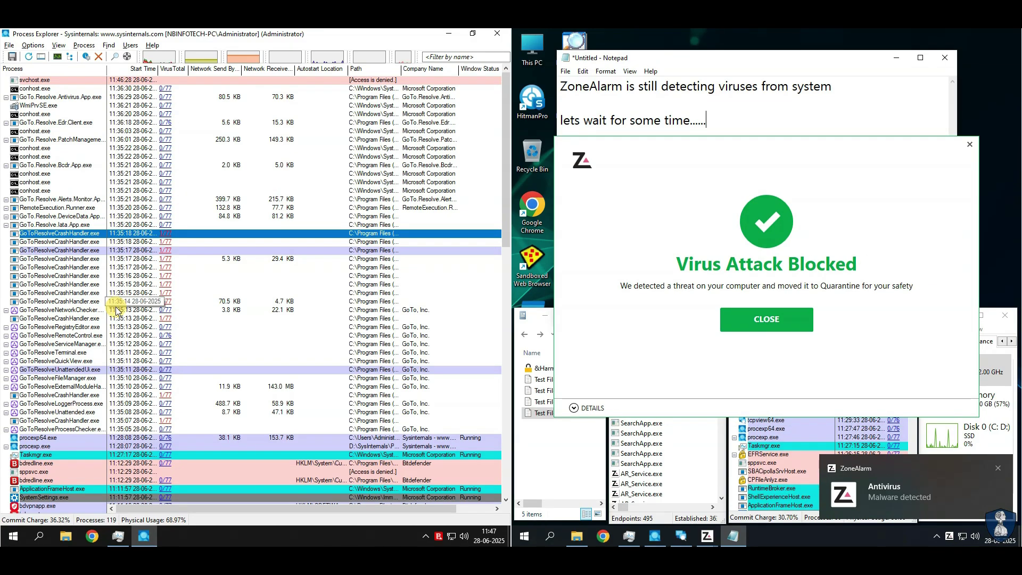
{"action": "left_click", "coordinate": [102, 420]}
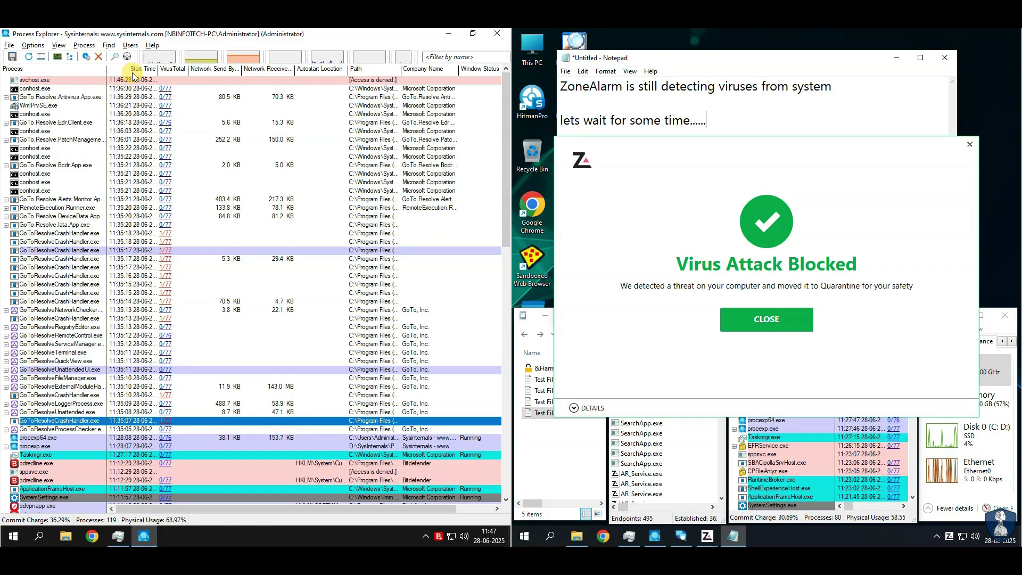
{"action": "left_click", "coordinate": [168, 70]}
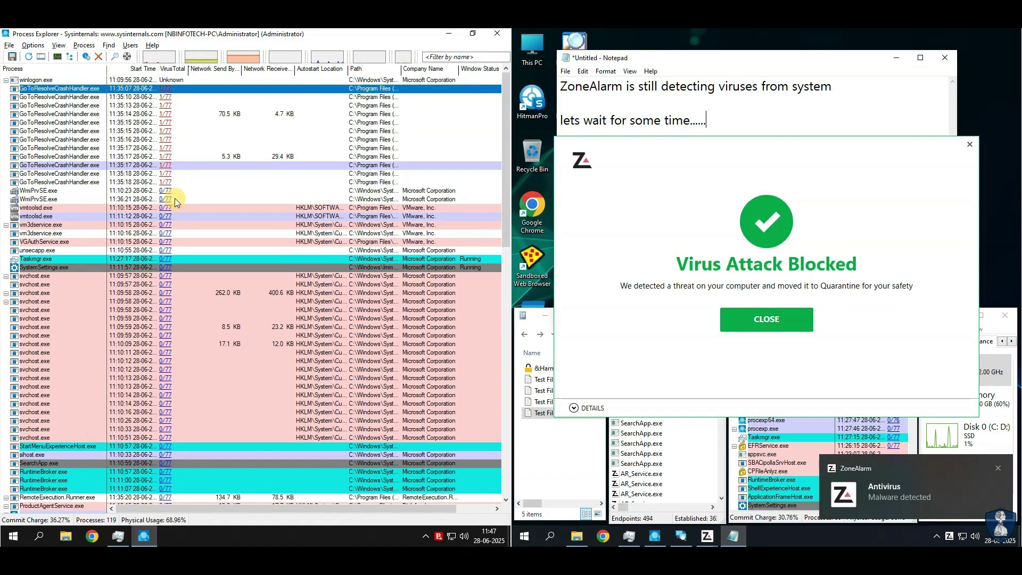
{"action": "left_click", "coordinate": [135, 69]}
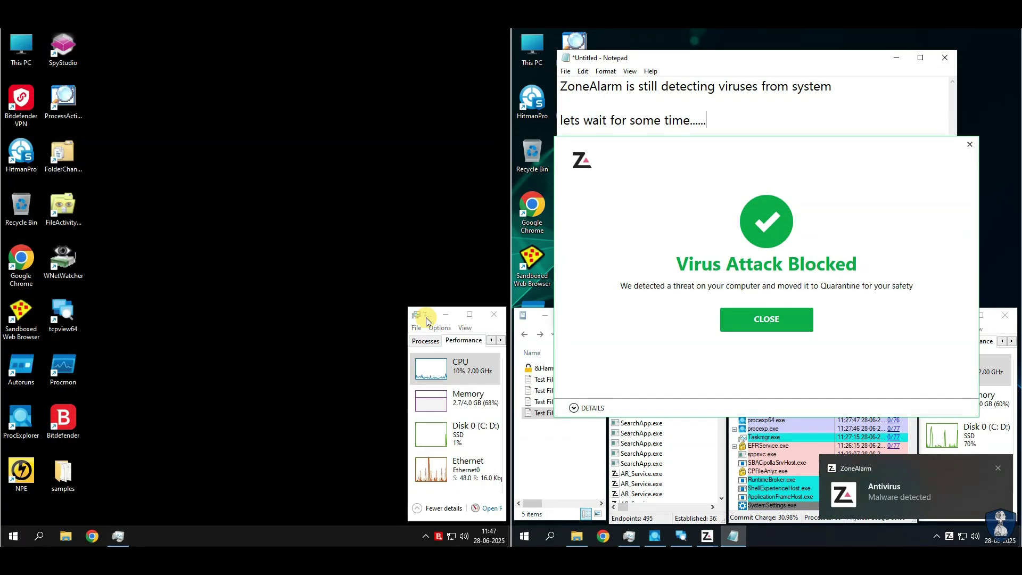
- Enlarge Task Manager on the Bitdefender system and examine the running processes with a wider command line column
{"action": "double_click", "coordinate": [426, 319]}
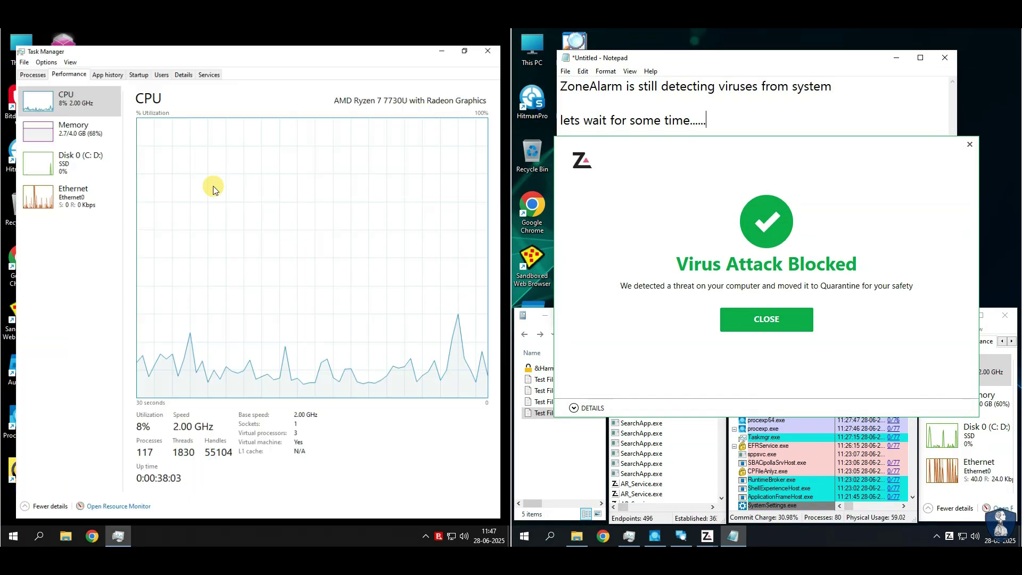
{"action": "left_click", "coordinate": [18, 58]}
{"action": "scroll", "coordinate": [107, 203], "scroll_direction": "down", "scroll_amount": 5}
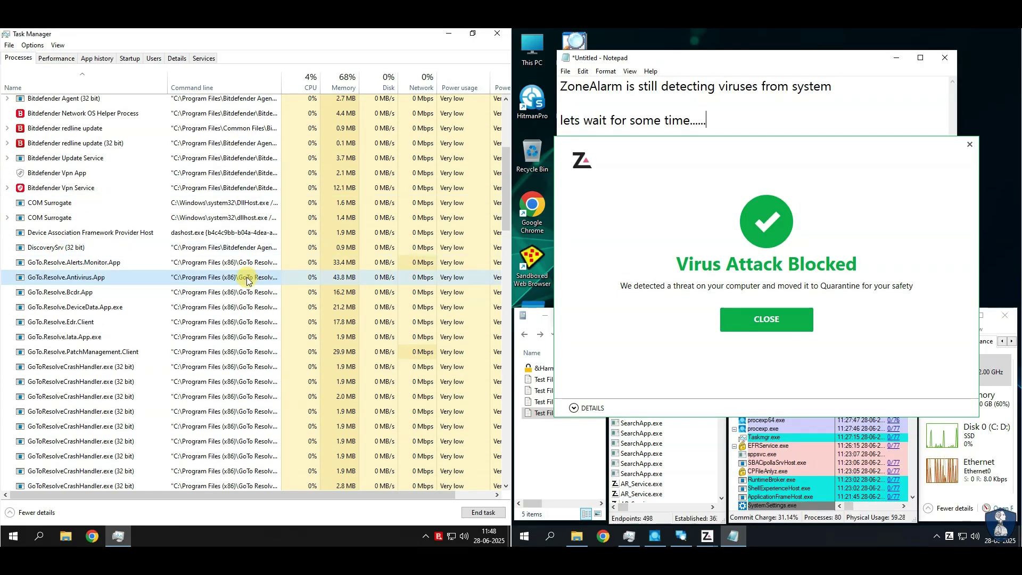
{"action": "left_click_drag", "start_coordinate": [281, 80], "coordinate": [325, 80]}
{"action": "scroll", "coordinate": [249, 280], "scroll_direction": "up", "scroll_amount": 5}
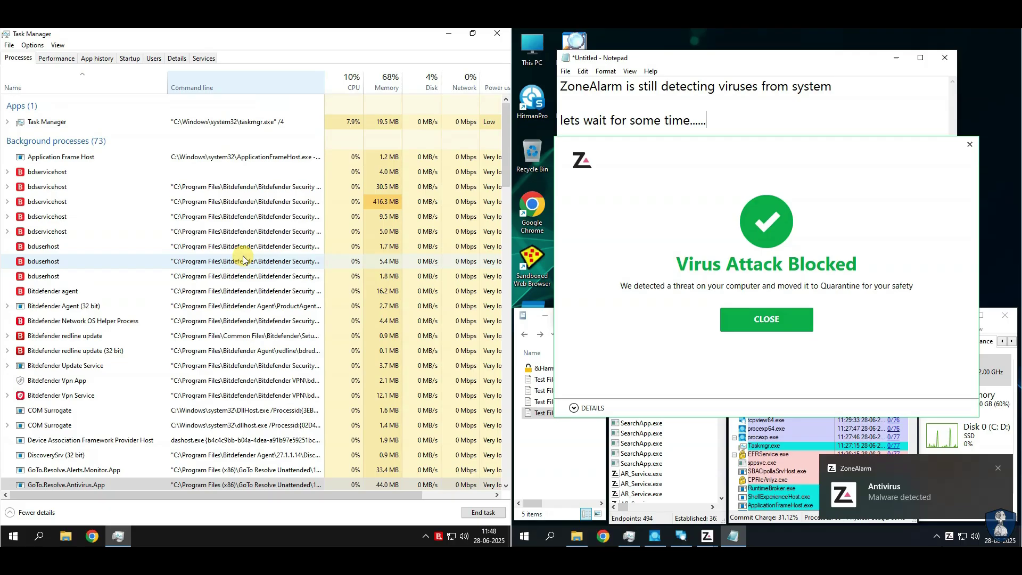
- Review the startup entries, process details and services on the Bitdefender system, and restore Task Manager to its small window
{"action": "left_click", "coordinate": [130, 58]}
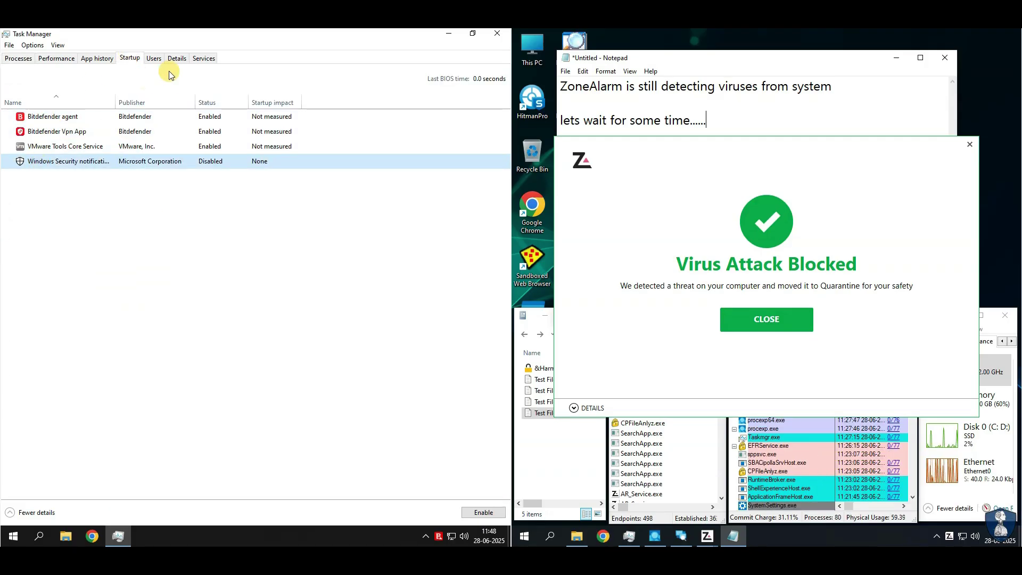
{"action": "left_click", "coordinate": [177, 58]}
{"action": "scroll", "coordinate": [75, 243], "scroll_direction": "down", "scroll_amount": 5}
{"action": "left_click", "coordinate": [43, 139]}
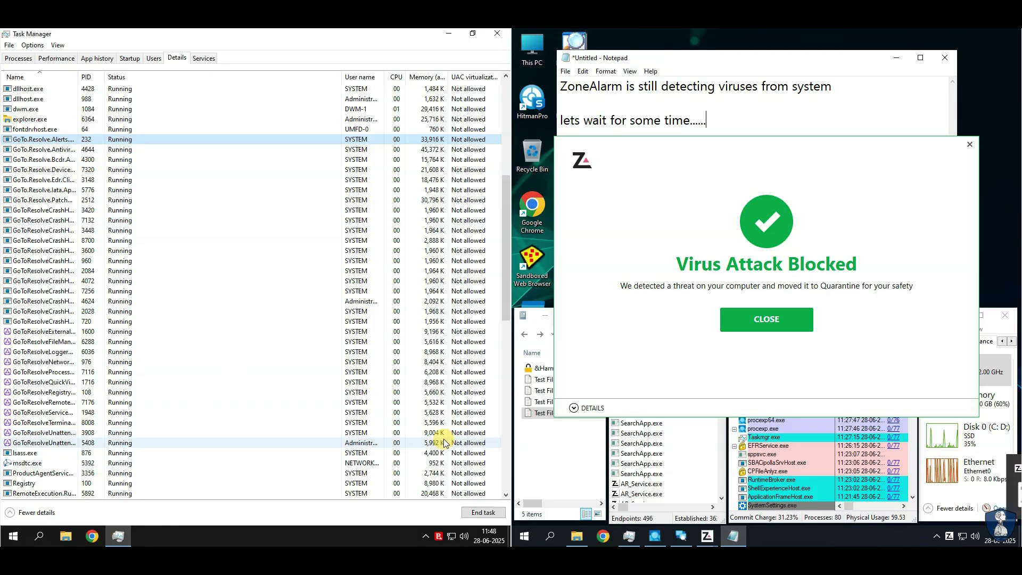
{"action": "left_click", "coordinate": [203, 59]}
{"action": "left_click", "coordinate": [18, 58]}
{"action": "left_click", "coordinate": [130, 58]}
{"action": "left_click", "coordinate": [472, 33]}
{"action": "left_click_drag", "start_coordinate": [251, 358], "coordinate": [274, 406]}
{"action": "left_click_drag", "start_coordinate": [173, 183], "coordinate": [402, 324]}
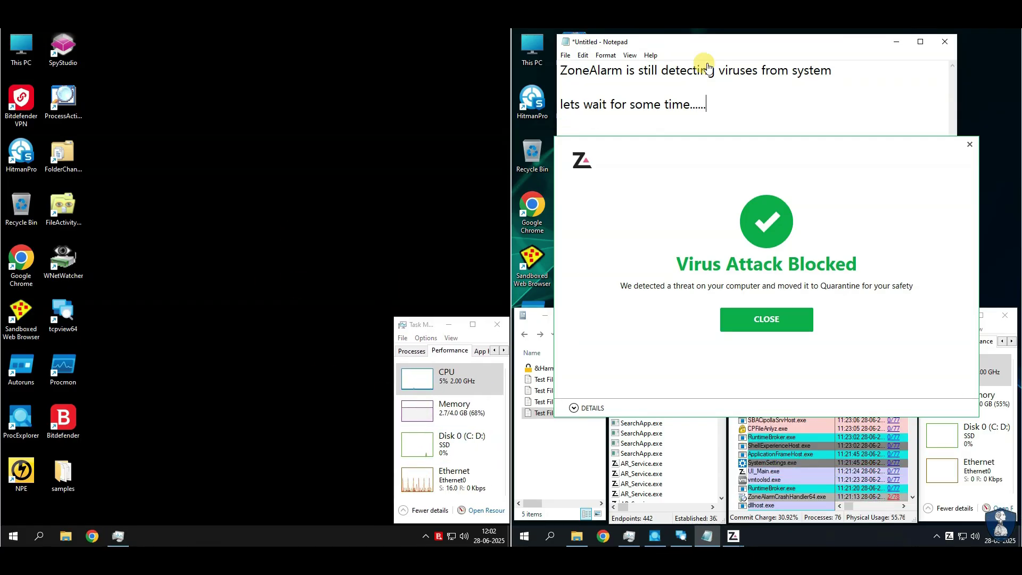
- Dismiss the ZoneAlarm alert, close the Notepad note without saving, and show the memory performance in the ZoneAlarm system's Task Manager
{"action": "left_click", "coordinate": [739, 323]}
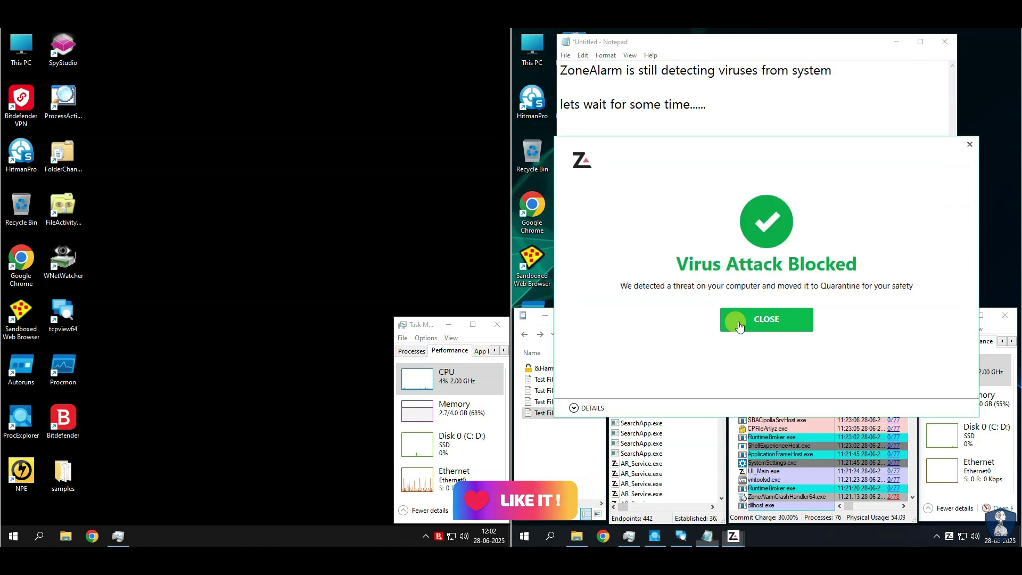
{"action": "left_click", "coordinate": [739, 322]}
{"action": "left_click", "coordinate": [944, 41]}
{"action": "left_click", "coordinate": [783, 279]}
{"action": "left_click", "coordinate": [963, 399]}
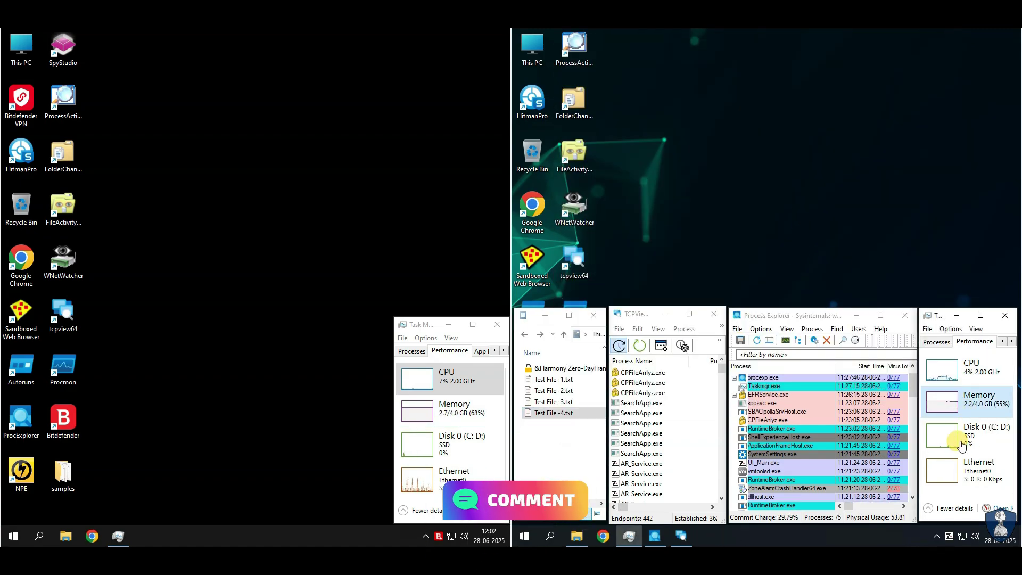
- Recheck the running processes and Ethernet activity in the Bitdefender system's enlarged Task Manager, and close Task Manager
{"action": "left_click", "coordinate": [412, 350]}
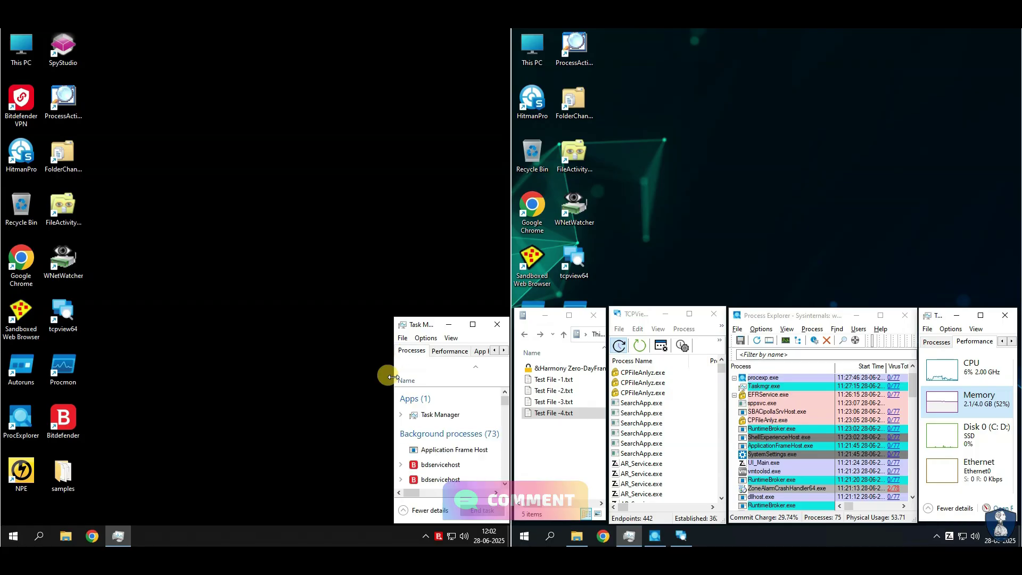
{"action": "left_click", "coordinate": [472, 324]}
{"action": "scroll", "coordinate": [80, 222], "scroll_direction": "down", "scroll_amount": 8}
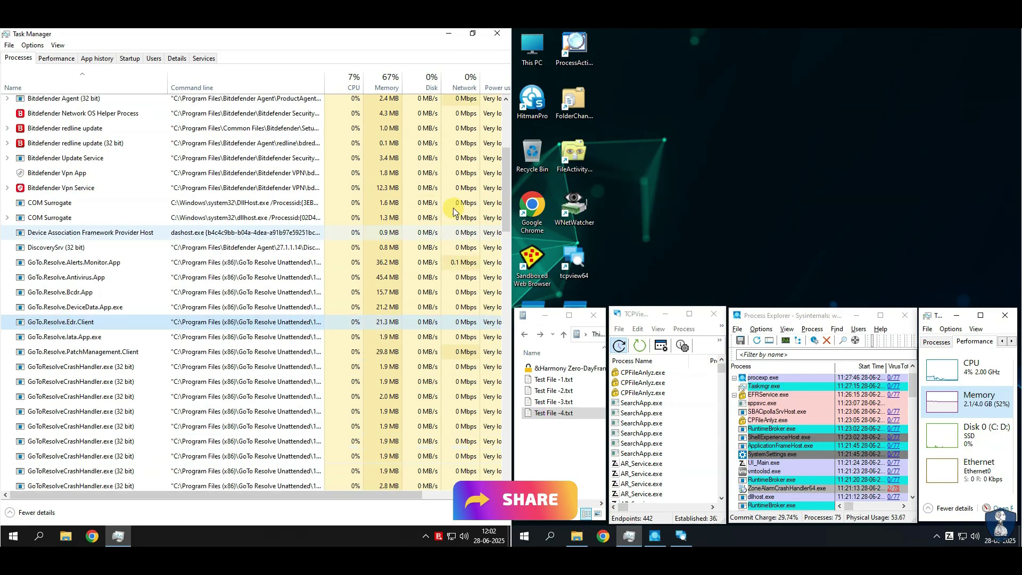
{"action": "left_click", "coordinate": [63, 58]}
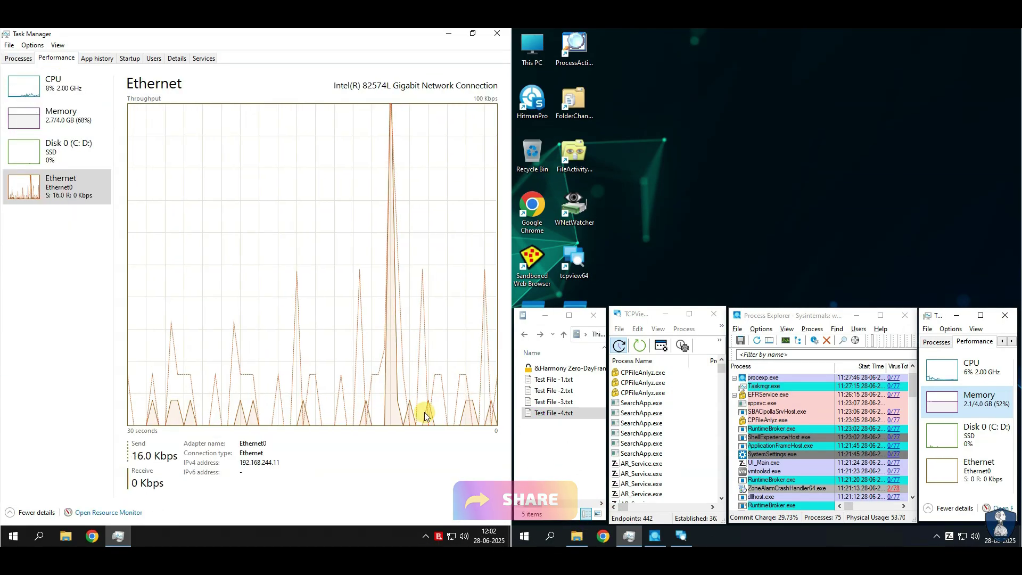
{"action": "left_click", "coordinate": [497, 33]}
- Look through the network connections in an enlarged TCPView on the ZoneAlarm system, and close TCPView
{"action": "left_click", "coordinate": [689, 314]}
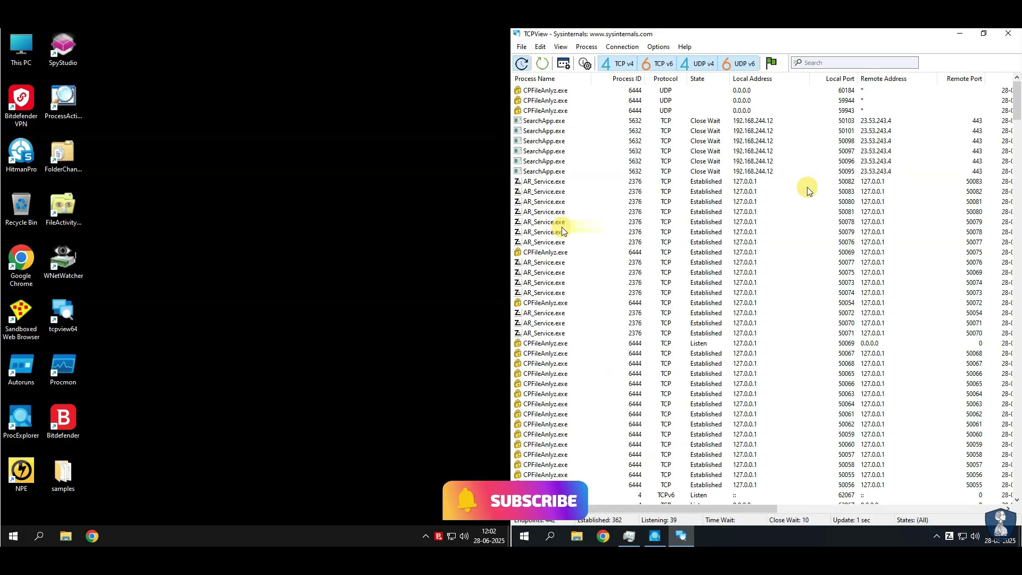
{"action": "scroll", "coordinate": [622, 274], "scroll_direction": "down", "scroll_amount": 10}
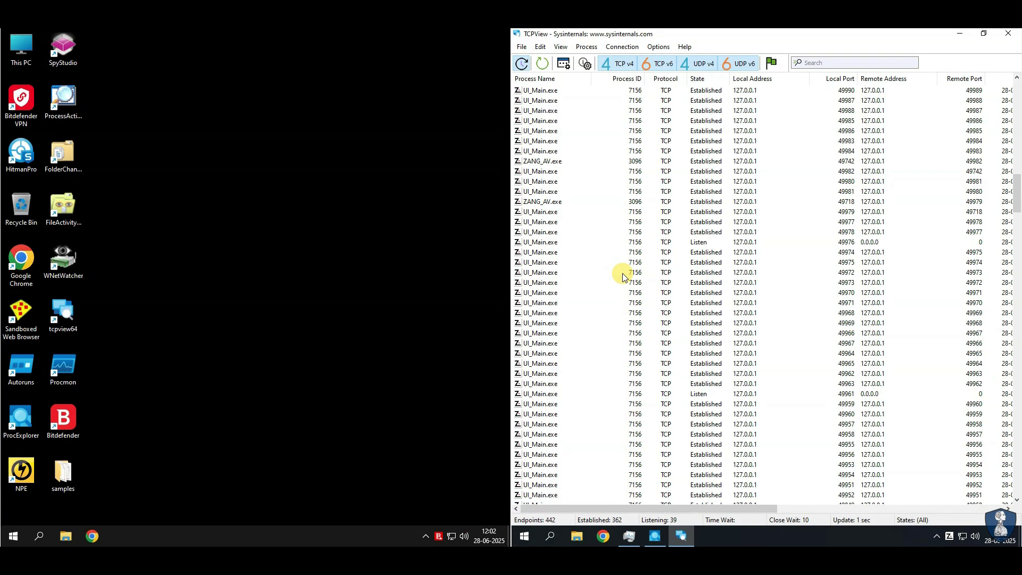
{"action": "left_click", "coordinate": [1008, 33]}
- Examine the ZoneAlarm system's processes in an enlarged Process Explorer by VirusTotal result and start time, and close it
{"action": "double_click", "coordinate": [745, 313]}
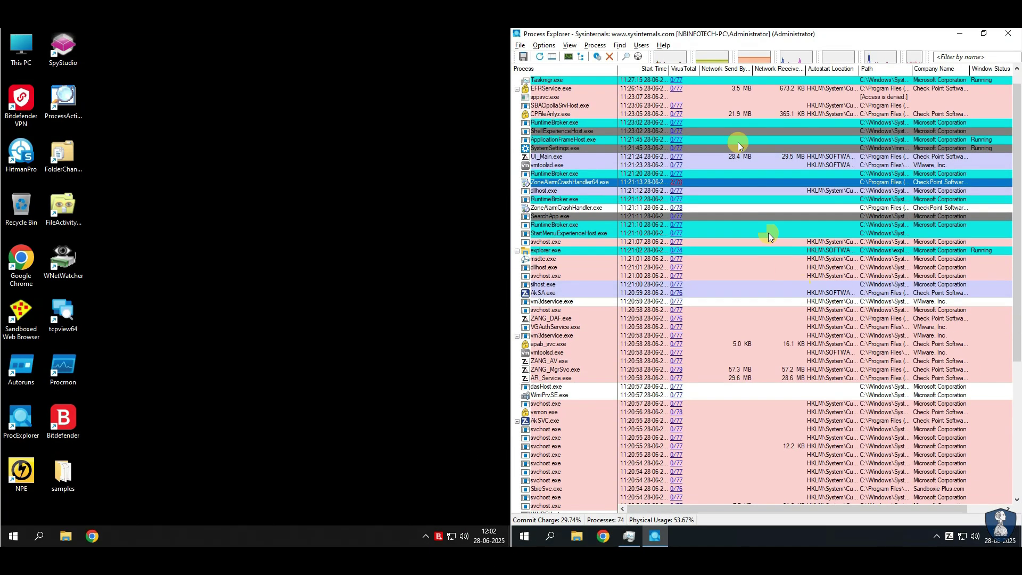
{"action": "left_click", "coordinate": [684, 70]}
{"action": "left_click", "coordinate": [652, 69]}
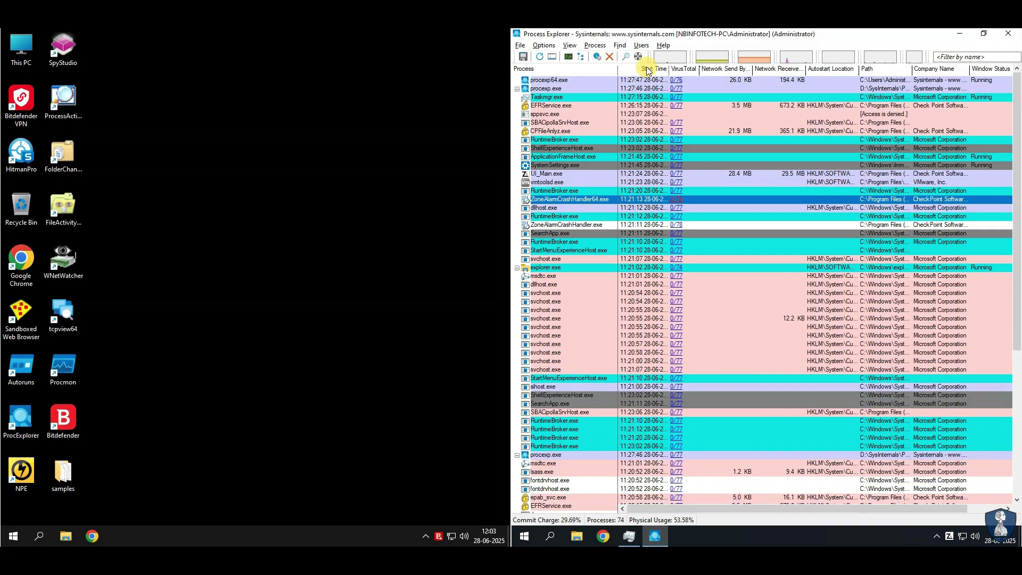
{"action": "left_click", "coordinate": [1008, 33]}
- Enlarge Task Manager on the ZoneAlarm system and examine its running processes and startup entries
{"action": "double_click", "coordinate": [958, 310]}
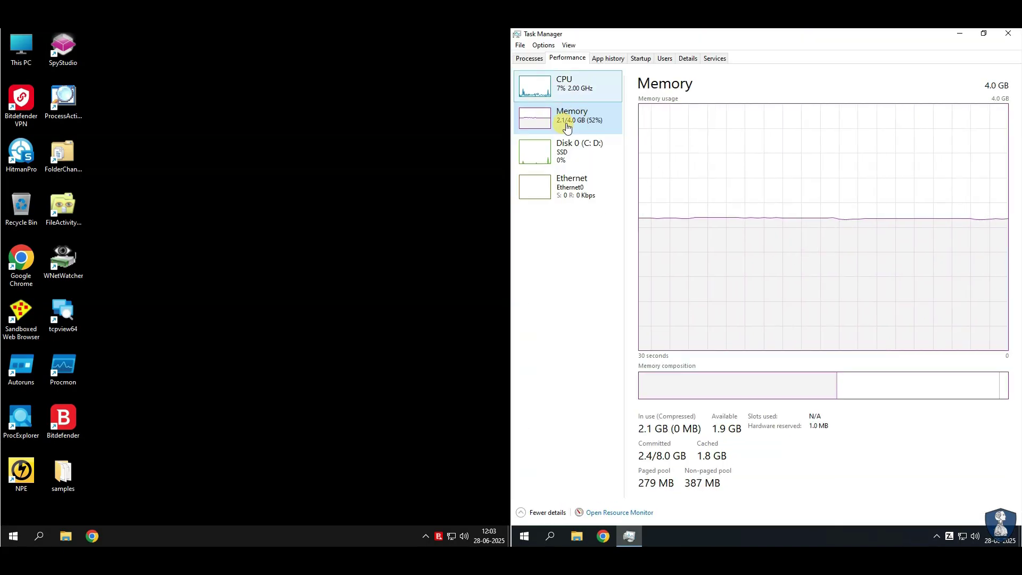
{"action": "left_click", "coordinate": [527, 62]}
{"action": "scroll", "coordinate": [587, 213], "scroll_direction": "down", "scroll_amount": 5}
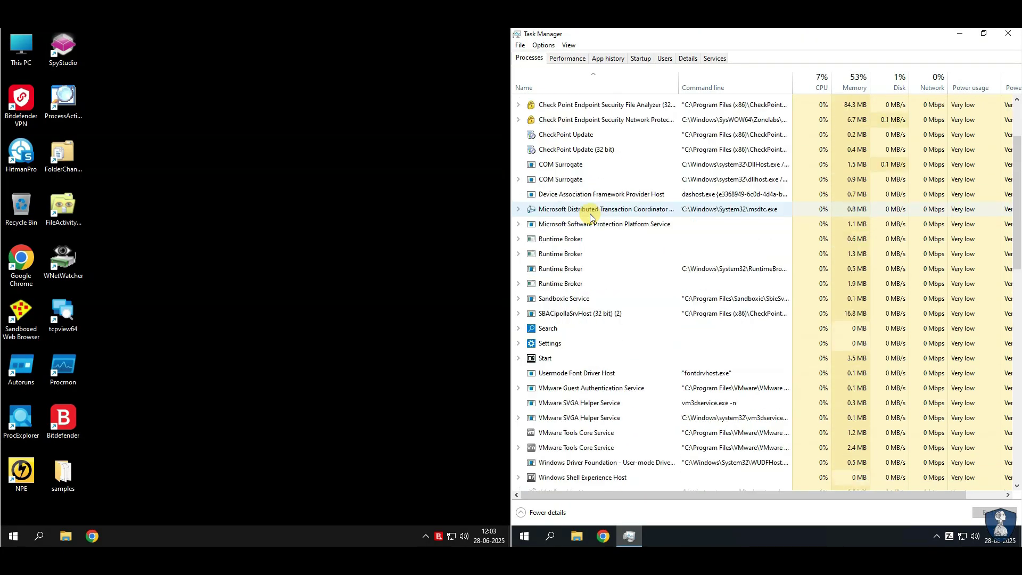
{"action": "left_click", "coordinate": [603, 60]}
{"action": "left_click", "coordinate": [641, 59]}
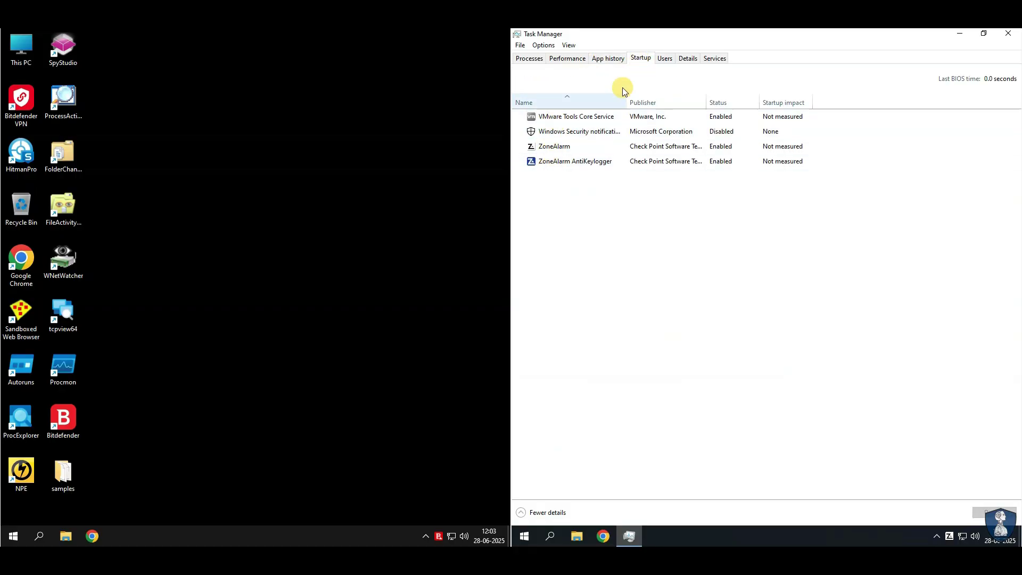
- Review the users, process details and performance on the ZoneAlarm system, and restore Task Manager to its small window
{"action": "left_click", "coordinate": [665, 59]}
{"action": "left_click", "coordinate": [687, 58]}
{"action": "scroll", "coordinate": [559, 234], "scroll_direction": "down", "scroll_amount": 3}
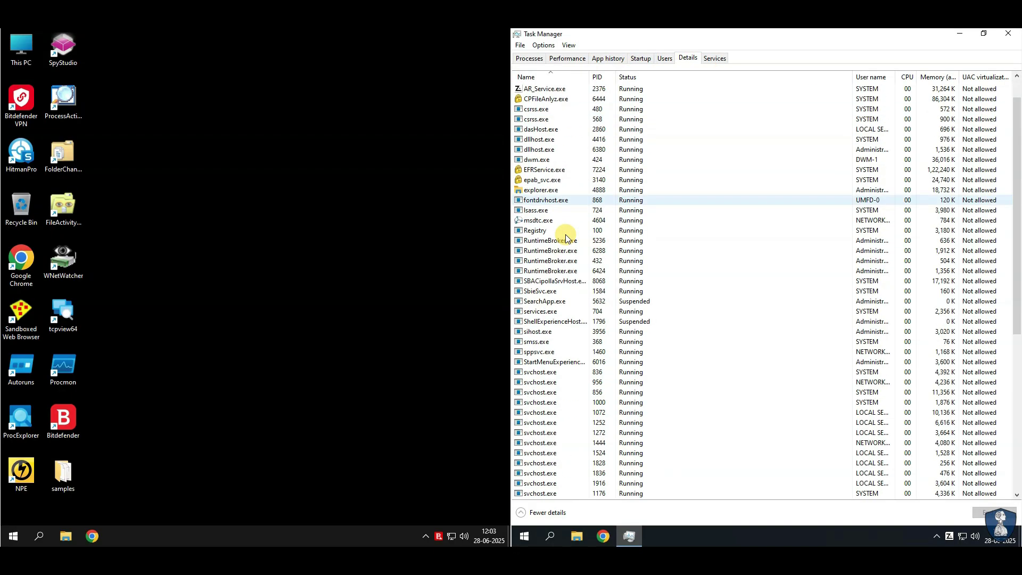
{"action": "left_click", "coordinate": [530, 59]}
{"action": "left_click", "coordinate": [565, 59]}
{"action": "double_click", "coordinate": [558, 114]}
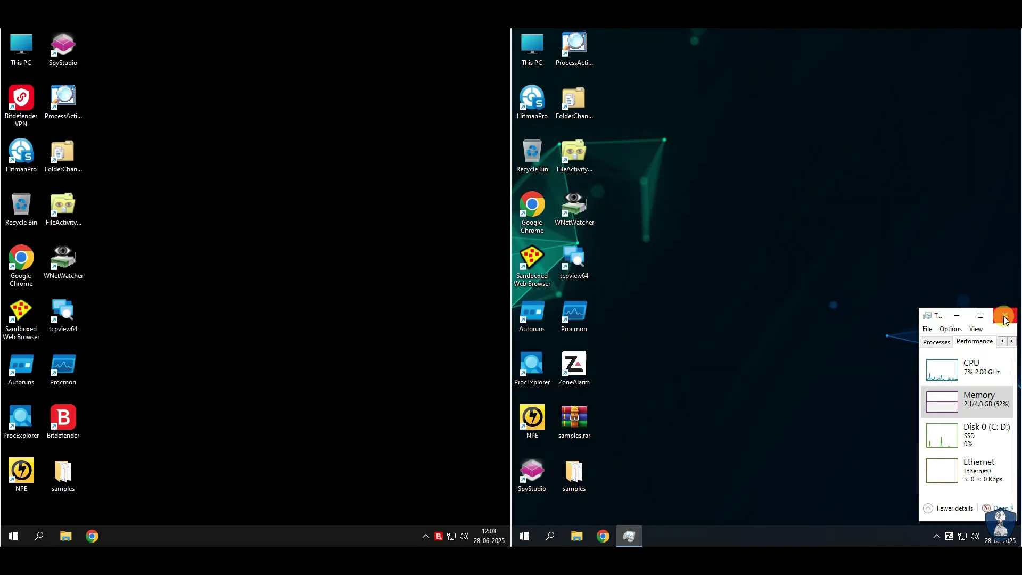
- Reopen Task Manager on the Bitdefender system as a small Performance window beside the desktop icons, and bring up the Bitdefender dashboard
{"action": "right_click", "coordinate": [173, 533]}
{"action": "left_click", "coordinate": [221, 479]}
{"action": "left_click_drag", "start_coordinate": [11, 264], "coordinate": [406, 331]}
{"action": "left_click", "coordinate": [462, 366]}
{"action": "left_click", "coordinate": [277, 336]}
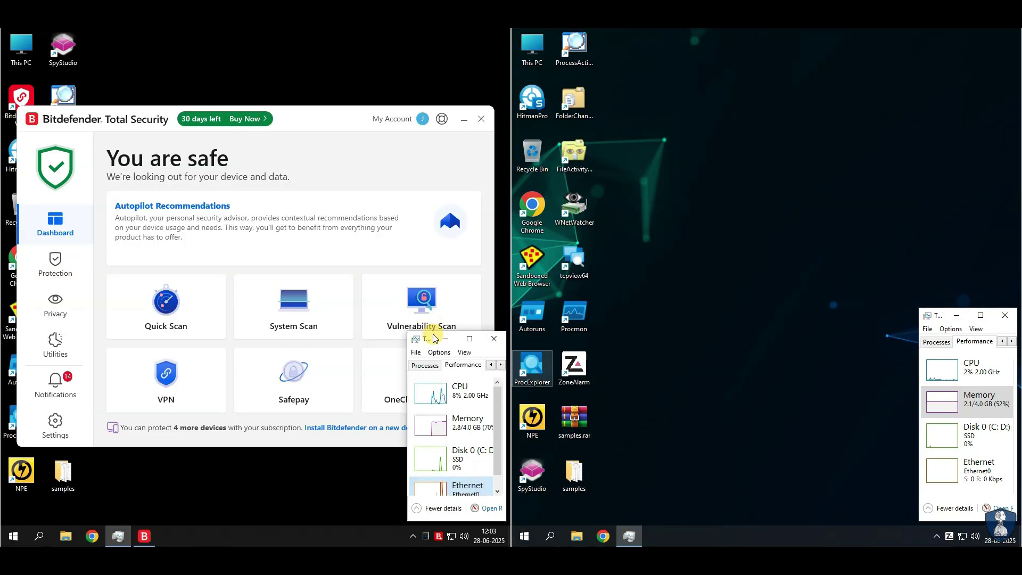
{"action": "left_click_drag", "start_coordinate": [421, 332], "coordinate": [420, 314]}
{"action": "left_click", "coordinate": [331, 165]}
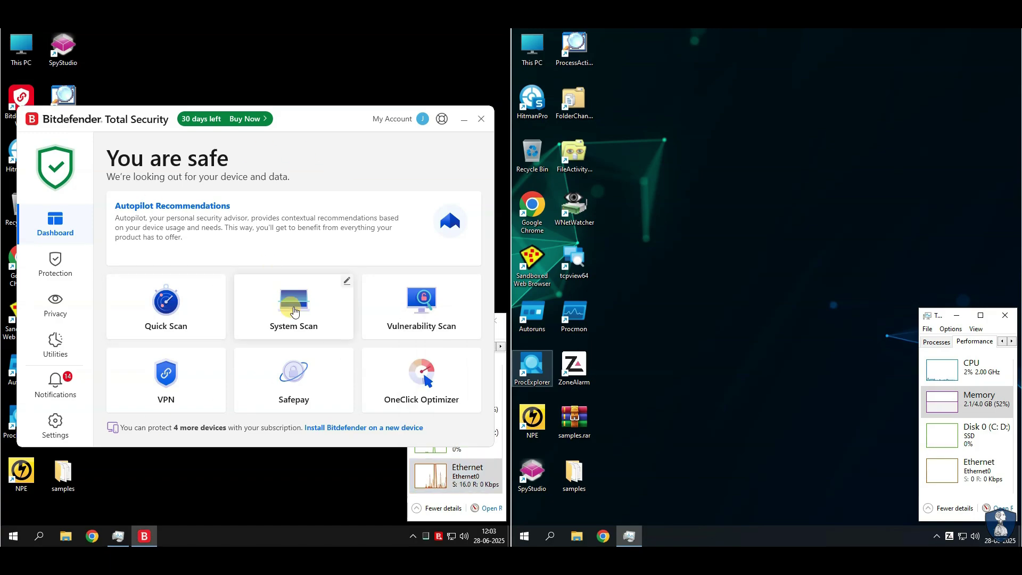
{"action": "left_click", "coordinate": [295, 311]}
{"action": "left_click", "coordinate": [98, 313]}
{"action": "left_click", "coordinate": [481, 119]}
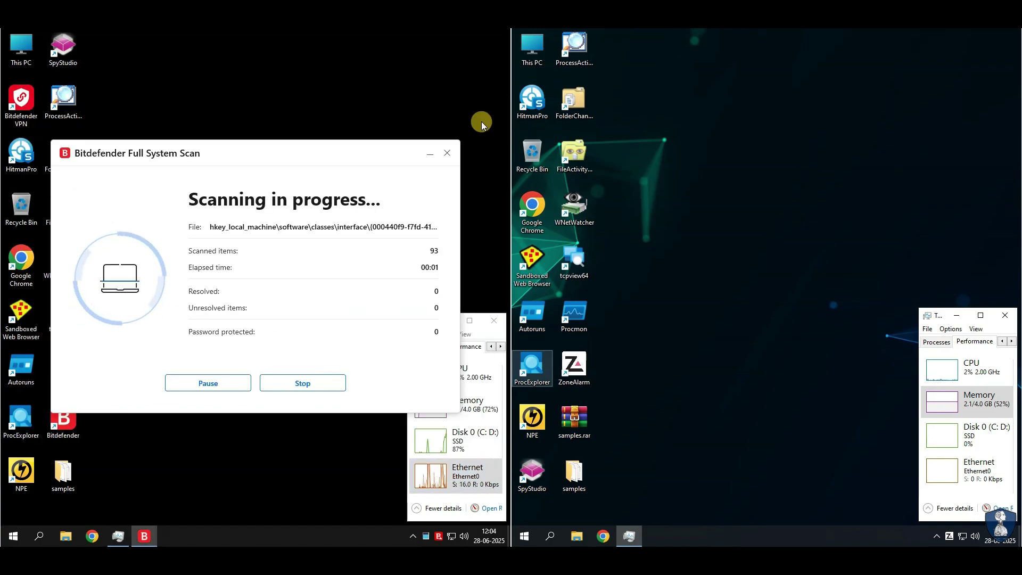
{"action": "left_click", "coordinate": [302, 383]}
{"action": "left_click", "coordinate": [240, 294]}
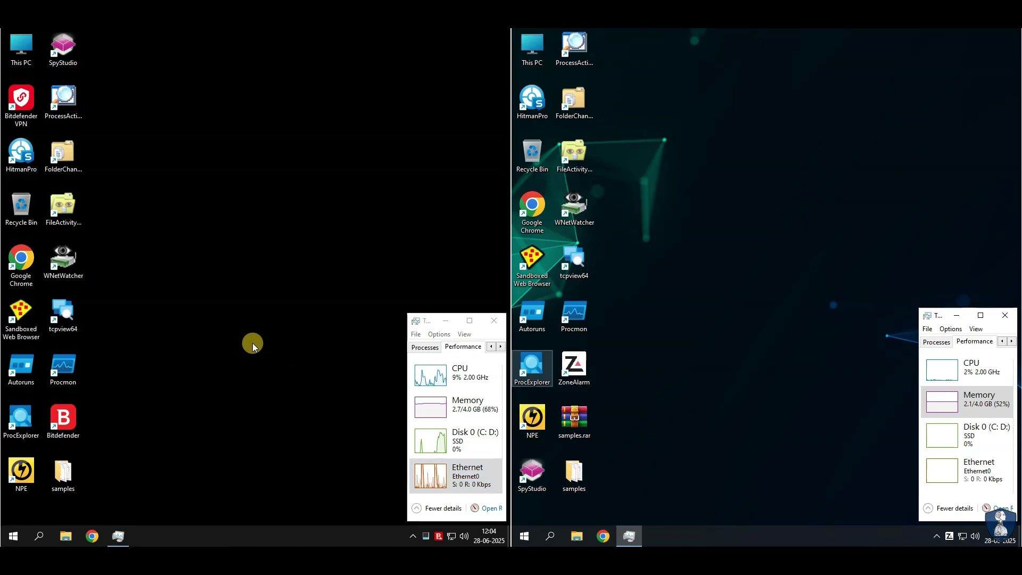
- Permanently delete the two MalTester2 files from the samples folder on the Bitdefender system, and close the folder
{"action": "double_click", "coordinate": [64, 474]}
{"action": "left_click", "coordinate": [128, 231]}
{"action": "left_click", "coordinate": [126, 220], "text": "shift"}
{"action": "key", "text": "shift+Delete"}
{"action": "key", "text": "Return"}
{"action": "key", "text": "alt+F4"}
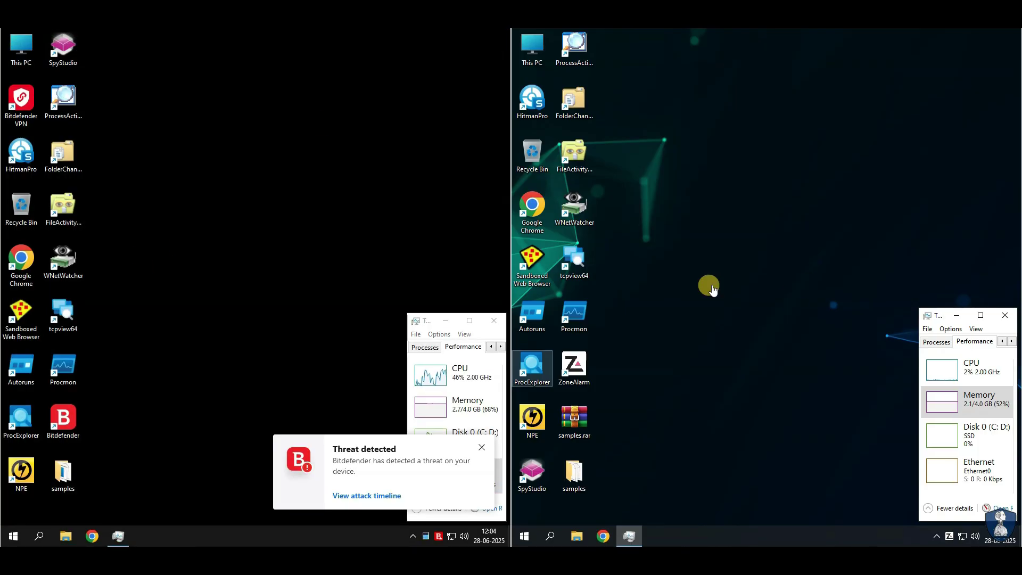
- Widen the samples folder window on the ZoneAlarm system and permanently delete MalTester2.exe and MalTester2-log.txt
{"action": "double_click", "coordinate": [574, 474]}
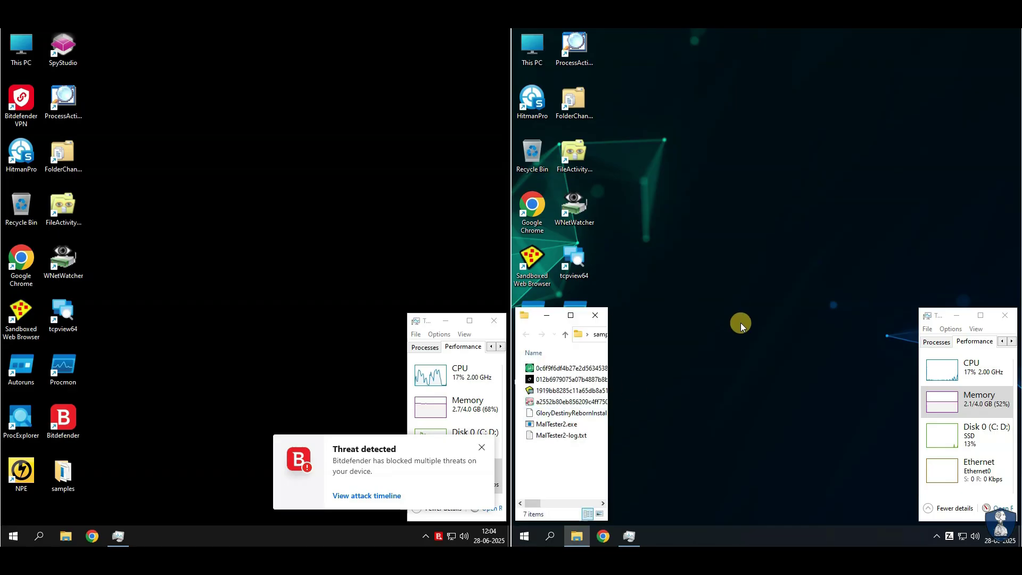
{"action": "left_click_drag", "start_coordinate": [608, 448], "coordinate": [809, 447]}
{"action": "left_click_drag", "start_coordinate": [692, 433], "coordinate": [657, 484]}
{"action": "key", "text": "shift+Delete"}
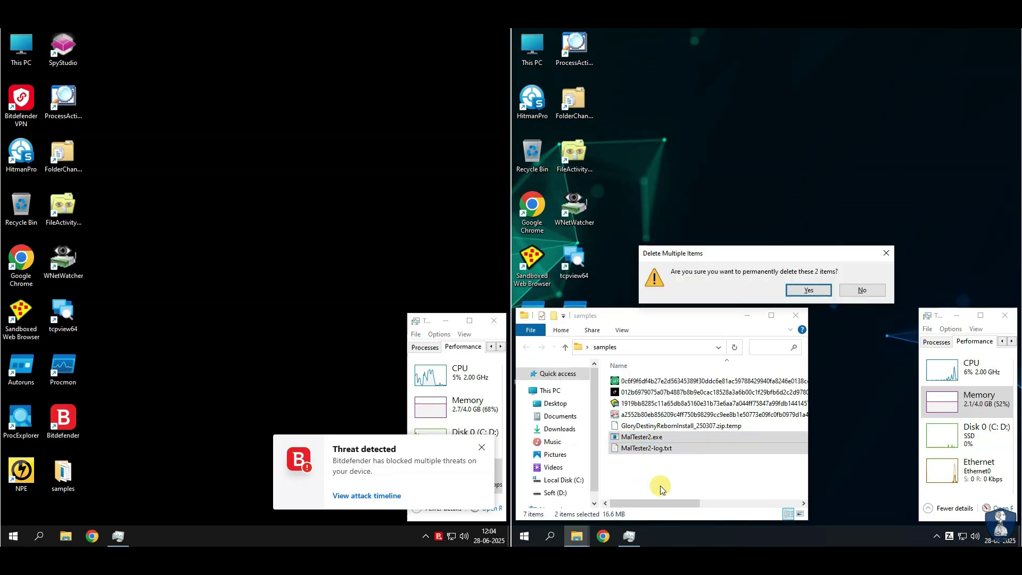
{"action": "key", "text": "Return"}
- Select and compare the remaining files in the samples folders of both systems, and close both folder windows
{"action": "key", "text": "ctrl+a"}
{"action": "double_click", "coordinate": [63, 473]}
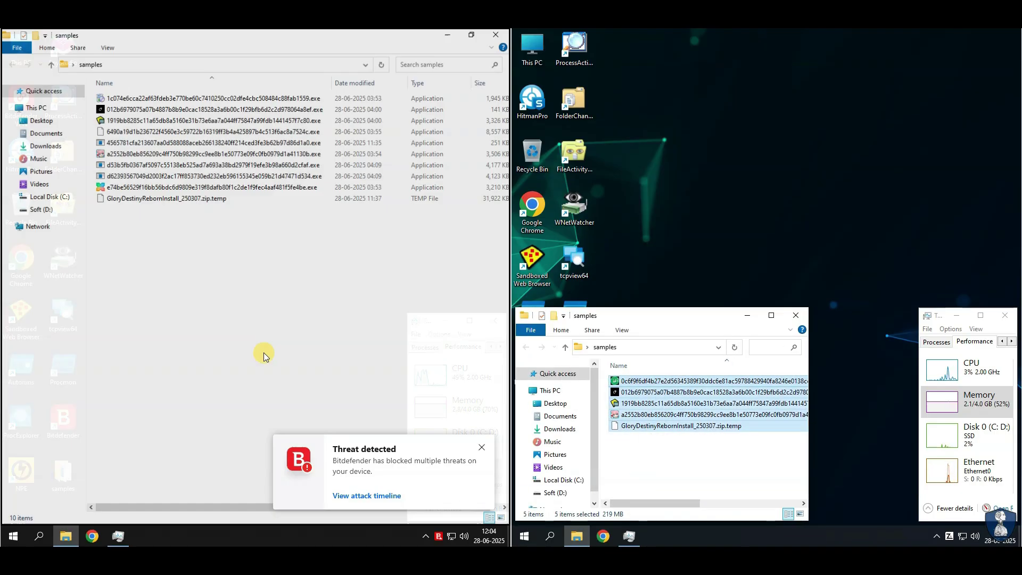
{"action": "left_click_drag", "start_coordinate": [130, 249], "coordinate": [163, 102]}
{"action": "left_click", "coordinate": [497, 33]}
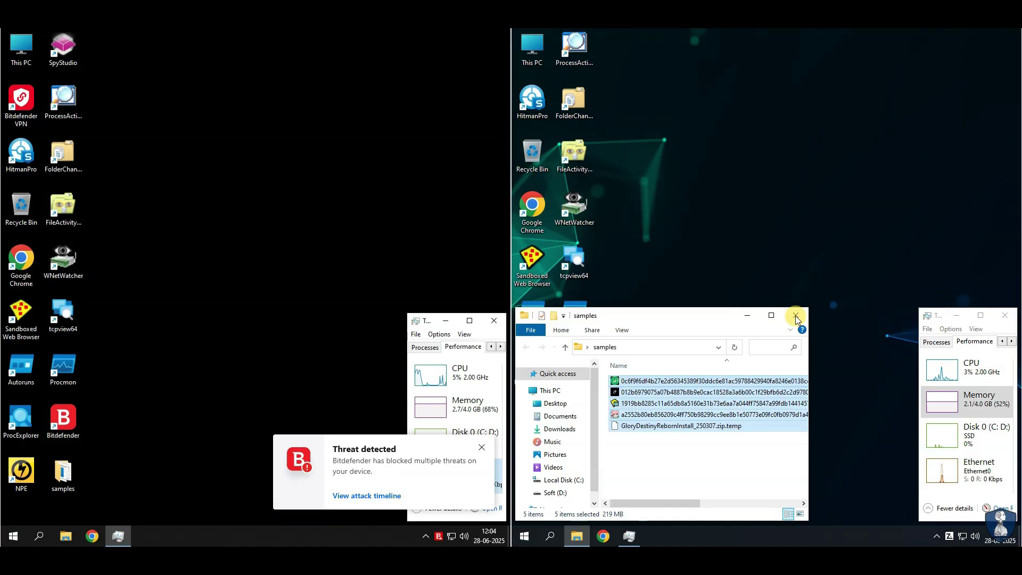
{"action": "left_click", "coordinate": [796, 315]}
- Scan the desktop samples folder with ZoneAlarm NextGen Antivirus on one system and with Bitdefender on the other
{"action": "right_click", "coordinate": [576, 420]}
{"action": "mouse_move", "coordinate": [666, 316]}
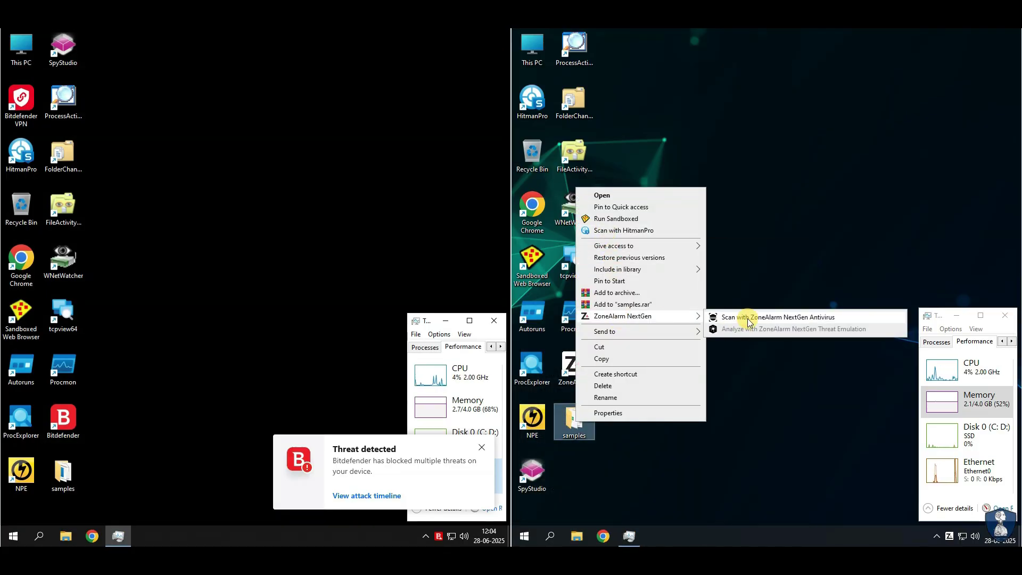
{"action": "left_click", "coordinate": [773, 317]}
{"action": "right_click", "coordinate": [63, 472]}
{"action": "mouse_move", "coordinate": [175, 314]}
{"action": "left_click", "coordinate": [238, 302]}
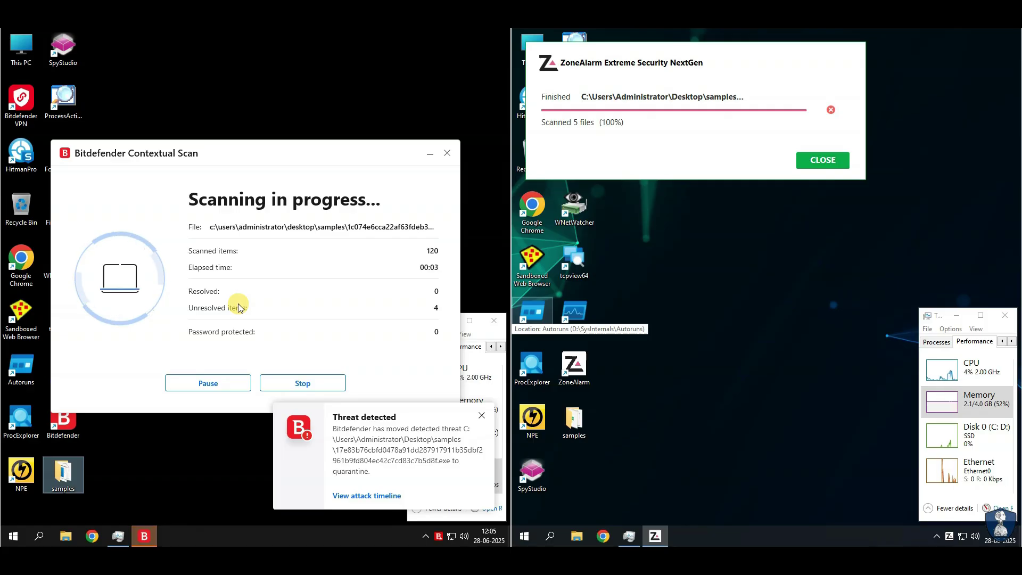
- Move the Bitdefender scan window higher, dismiss its threat notification, and close the finished ZoneAlarm samples scan
{"action": "left_click_drag", "start_coordinate": [232, 150], "coordinate": [228, 54]}
{"action": "left_click", "coordinate": [481, 415]}
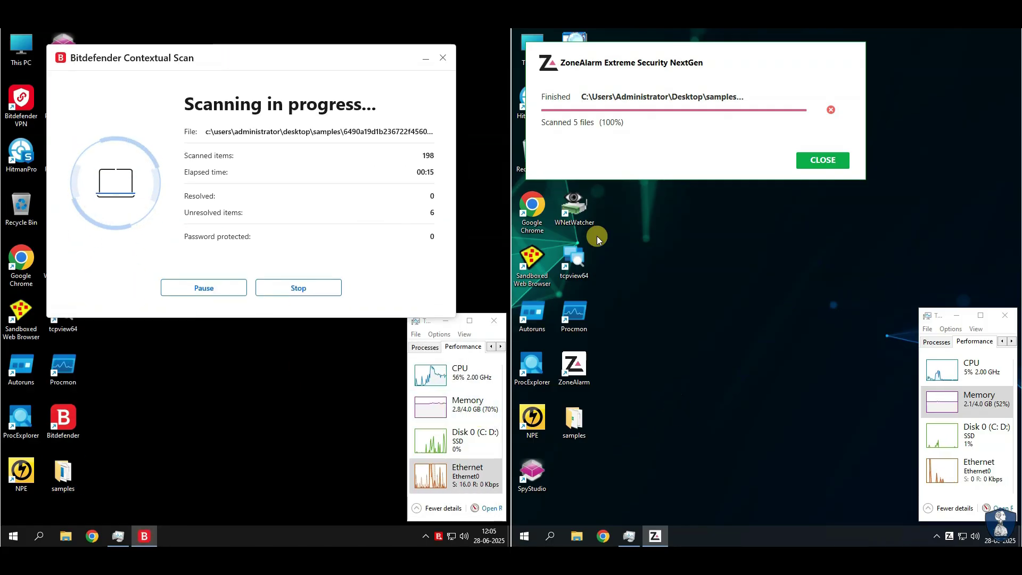
{"action": "left_click", "coordinate": [830, 159]}
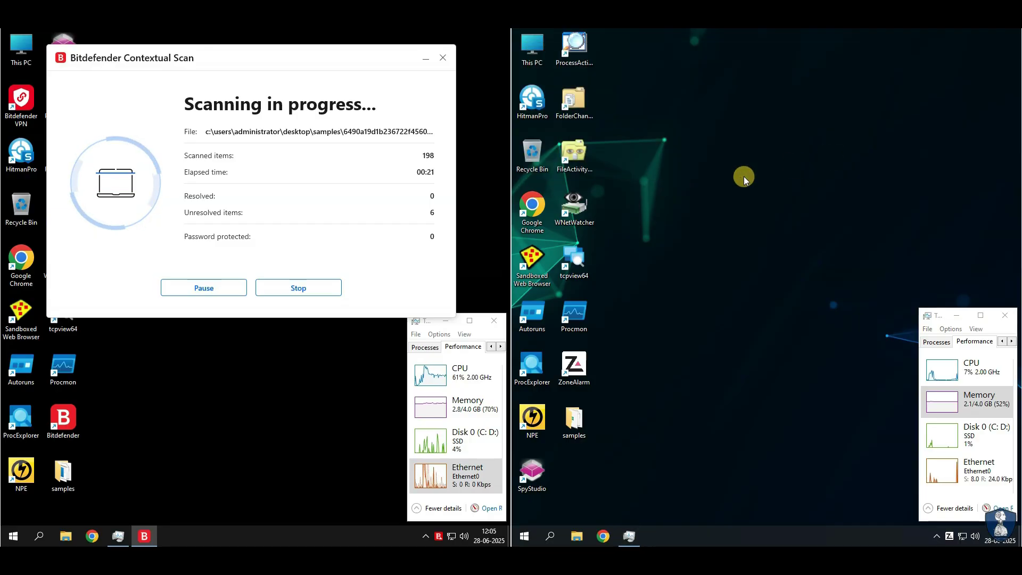
- Apply the Delete action to all threats found by the Bitdefender Contextual Scan
{"action": "left_click", "coordinate": [375, 124]}
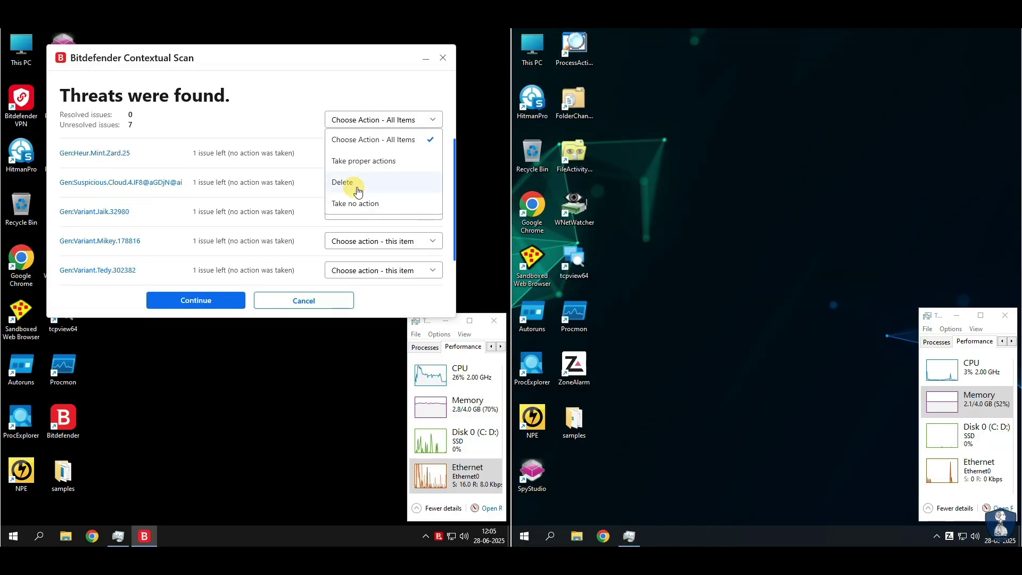
{"action": "left_click", "coordinate": [353, 184]}
{"action": "left_click", "coordinate": [212, 307]}
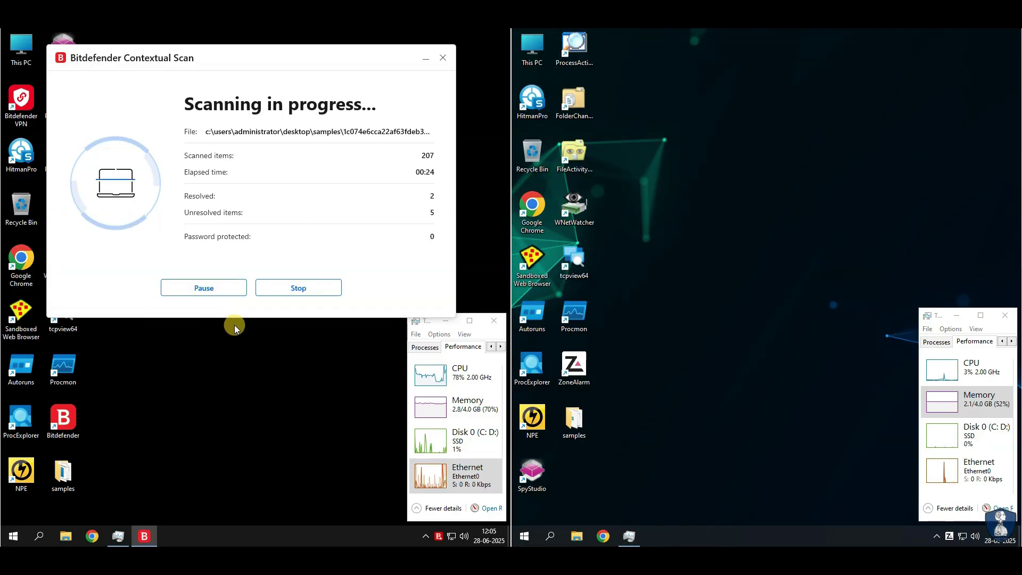
- Apply Take proper actions to all threats left in the Bitdefender Contextual Scan, and view the scan log
{"action": "left_click", "coordinate": [355, 120]}
{"action": "left_click", "coordinate": [357, 162]}
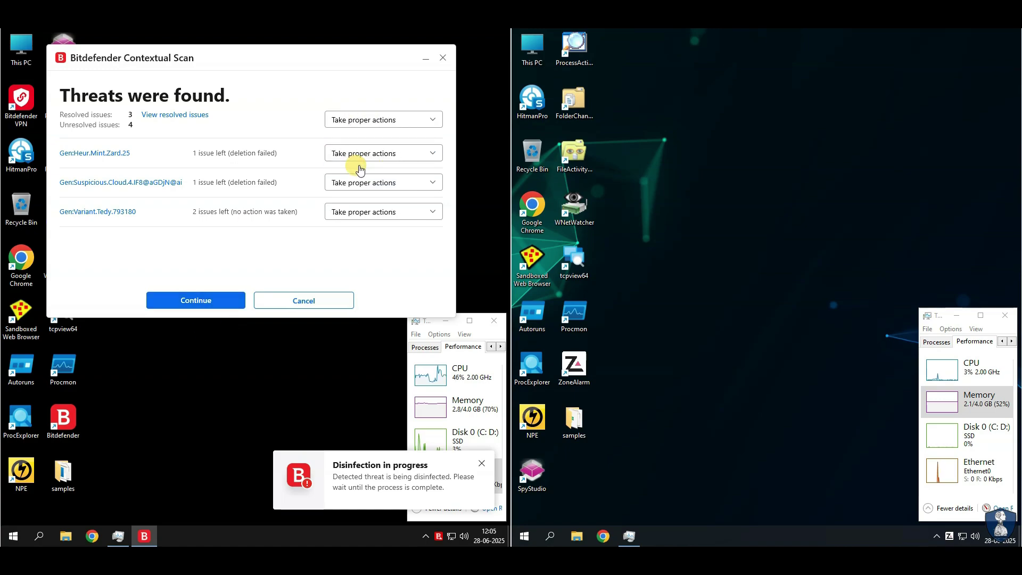
{"action": "left_click", "coordinate": [174, 299]}
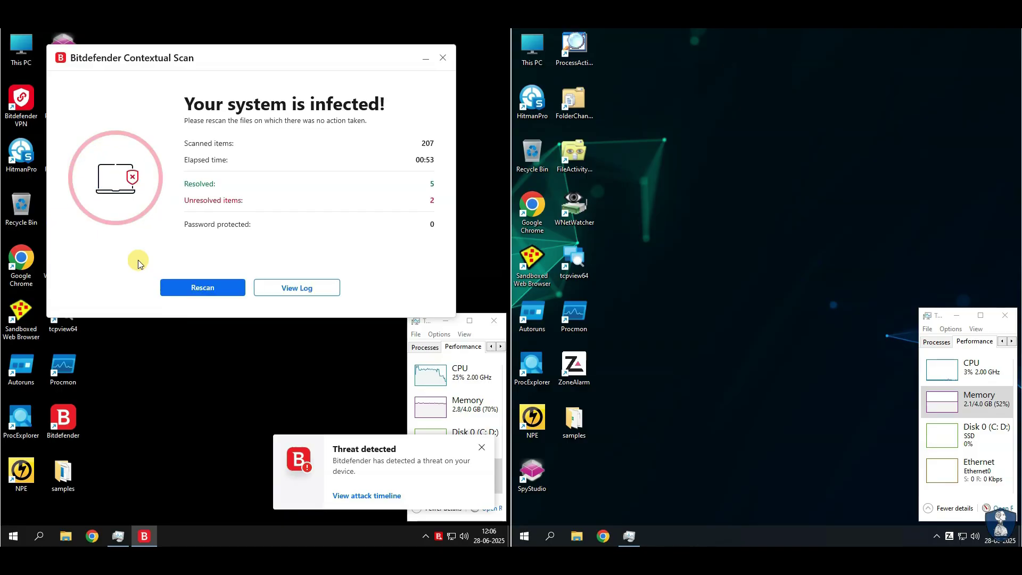
{"action": "left_click", "coordinate": [293, 294]}
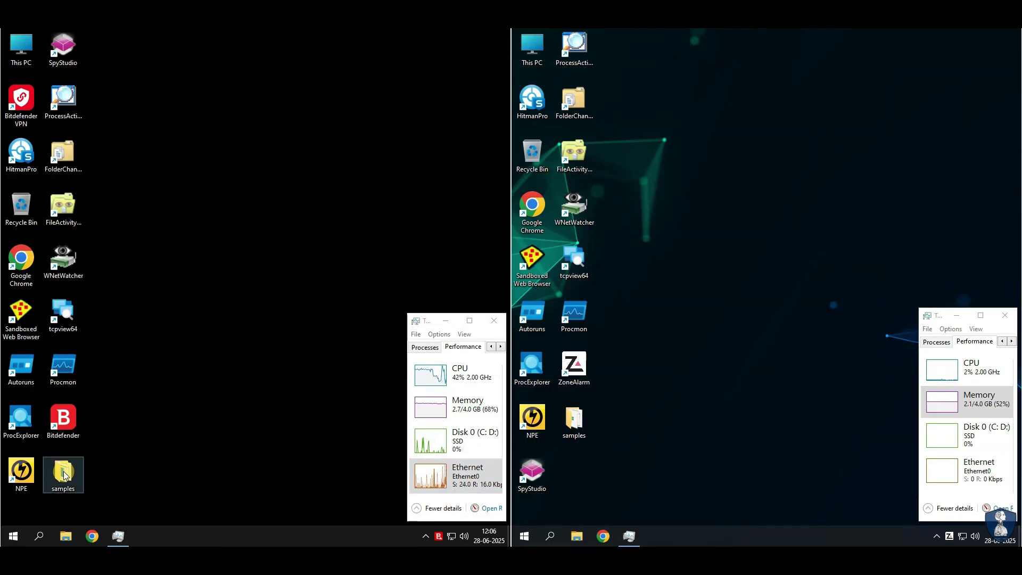
- Open the samples folder on the Bitdefender system, select all remaining files to inspect them, and close the folder
{"action": "double_click", "coordinate": [63, 474]}
{"action": "key", "text": "ctrl+a"}
{"action": "key", "text": "super+Down"}
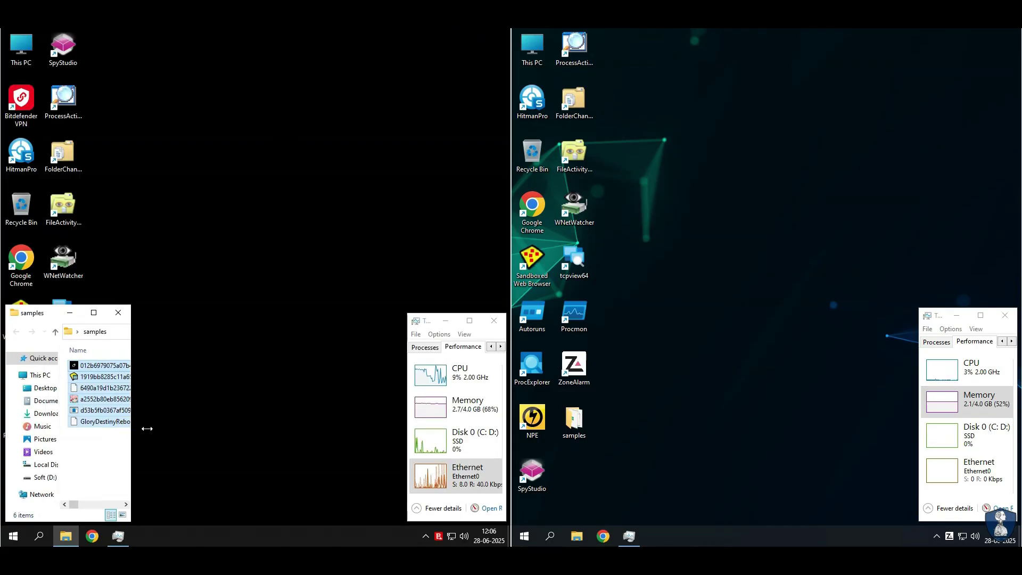
{"action": "left_click_drag", "start_coordinate": [195, 198], "coordinate": [229, 113]}
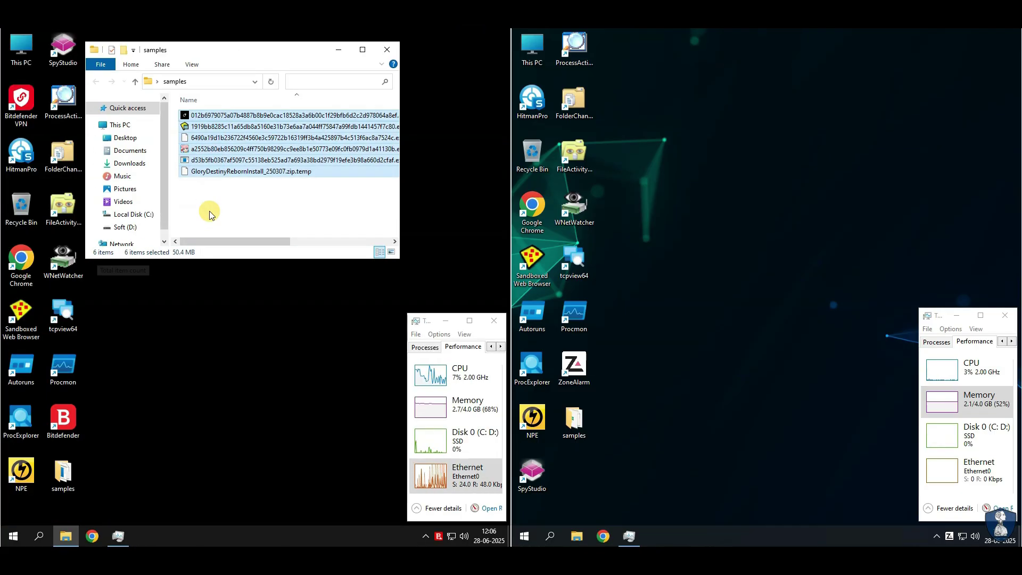
{"action": "key", "text": "alt+F4"}
- Open the samples folder on the ZoneAlarm system, select all its files to inspect them, and close the folder
{"action": "double_click", "coordinate": [574, 420]}
{"action": "key", "text": "ctrl+a"}
{"action": "left_click", "coordinate": [724, 208]}
{"action": "key", "text": "alt+F4"}
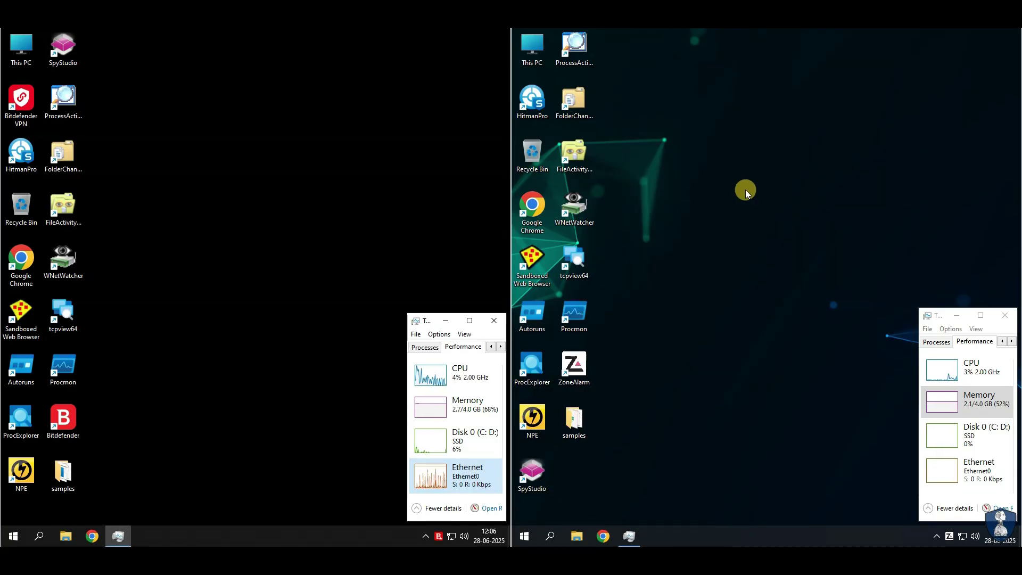
- Start a full system scan in Bitdefender and an antivirus scan in ZoneAlarm on the other system
{"action": "left_click", "coordinate": [77, 421]}
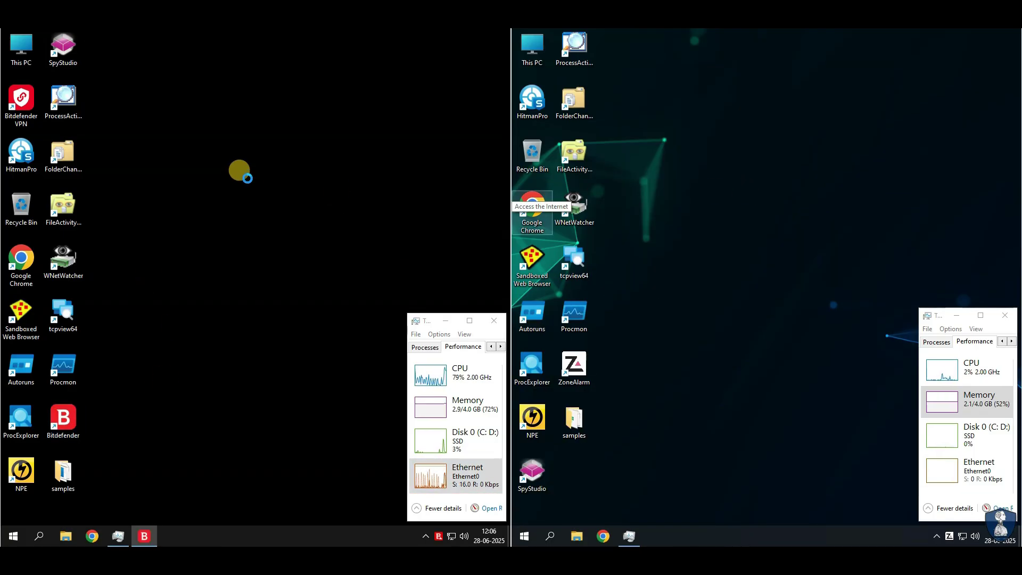
{"action": "left_click", "coordinate": [288, 317]}
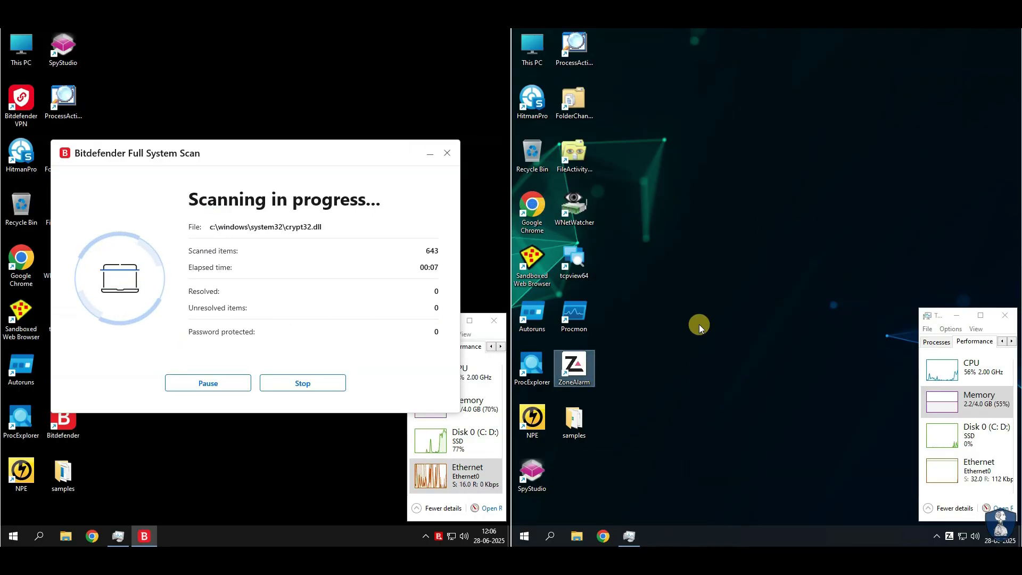
{"action": "left_click", "coordinate": [766, 307]}
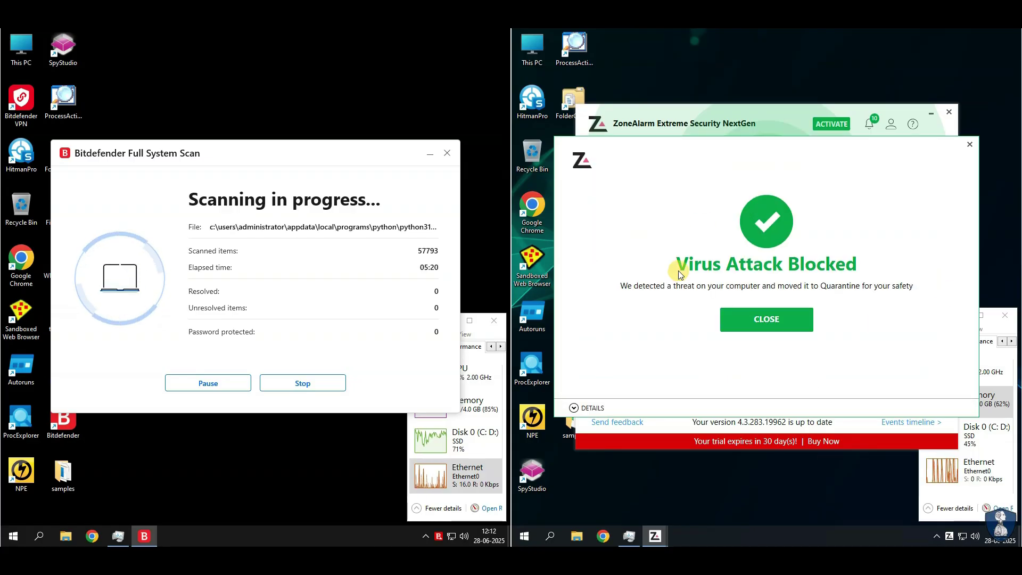
- Expand the details of ZoneAlarm's Virus Attack Blocked alerts to examine the quarantined files
{"action": "left_click", "coordinate": [573, 408]}
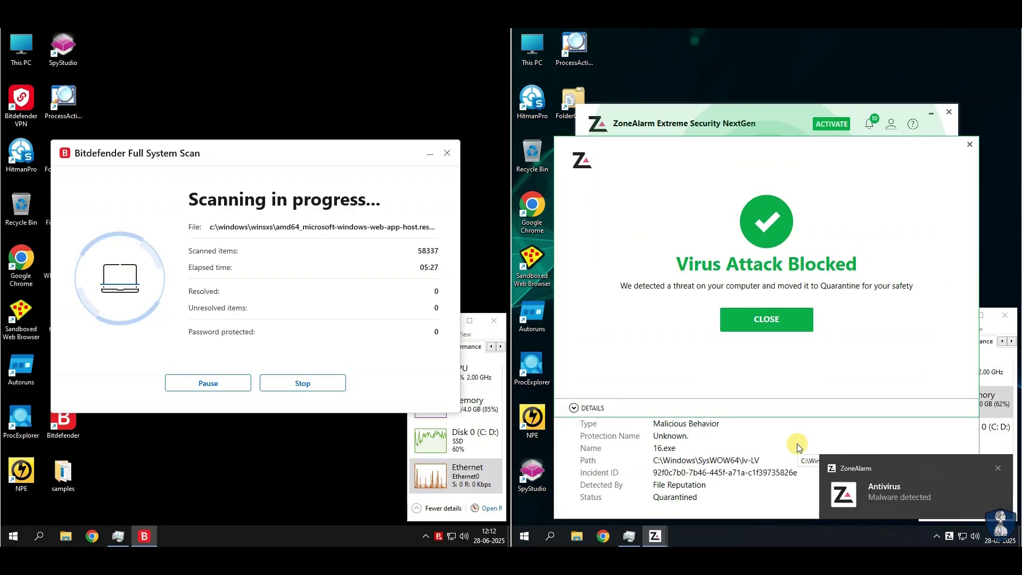
{"action": "left_click", "coordinate": [573, 408]}
{"action": "left_click", "coordinate": [574, 408]}
{"action": "left_click", "coordinate": [573, 408]}
{"action": "left_click", "coordinate": [573, 407]}
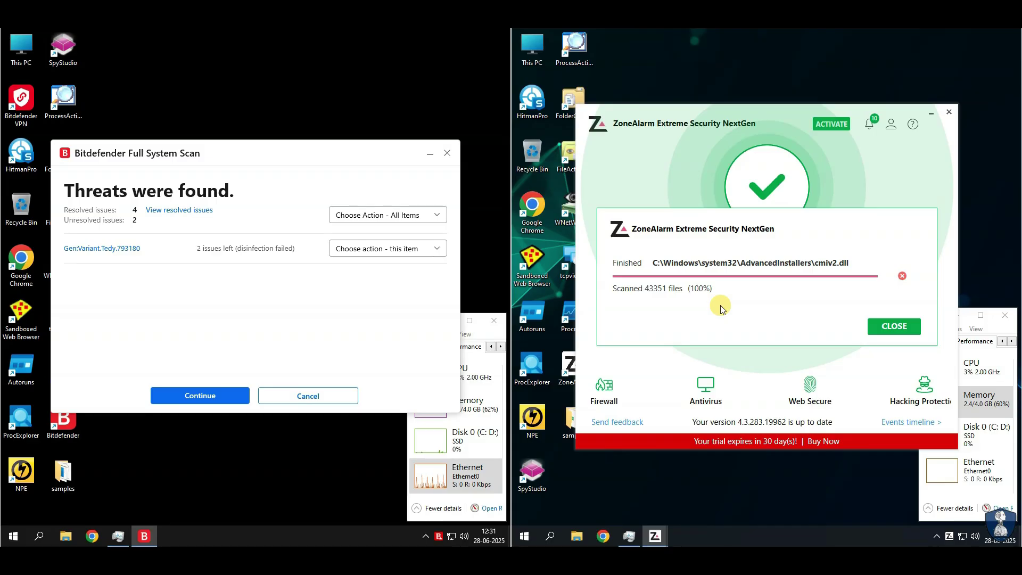
- Close the finished ZoneAlarm scan, and apply Take proper actions to all threats in the Bitdefender Full System Scan
{"action": "left_click", "coordinate": [894, 325]}
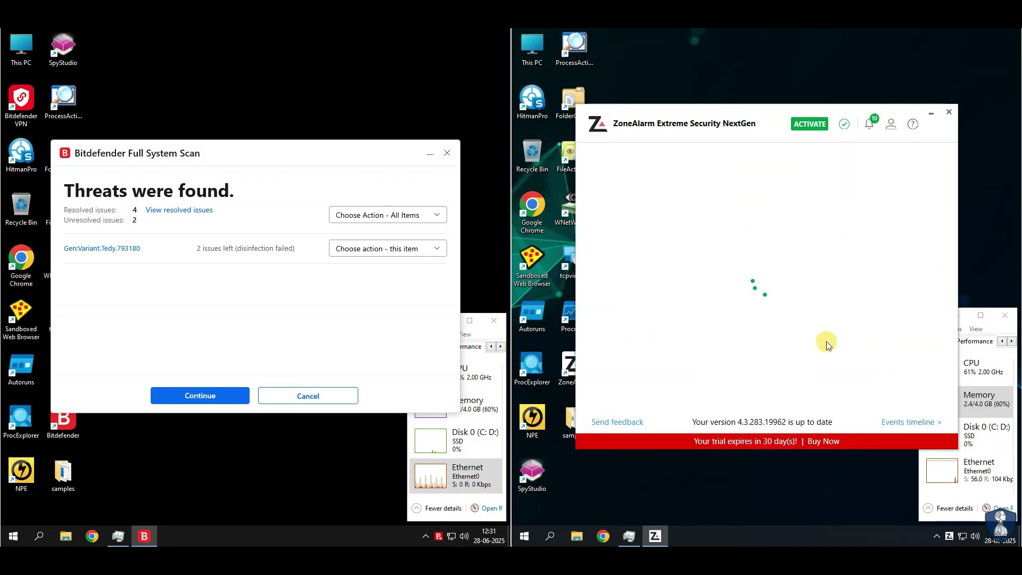
{"action": "left_click", "coordinate": [368, 256]}
{"action": "left_click", "coordinate": [200, 397]}
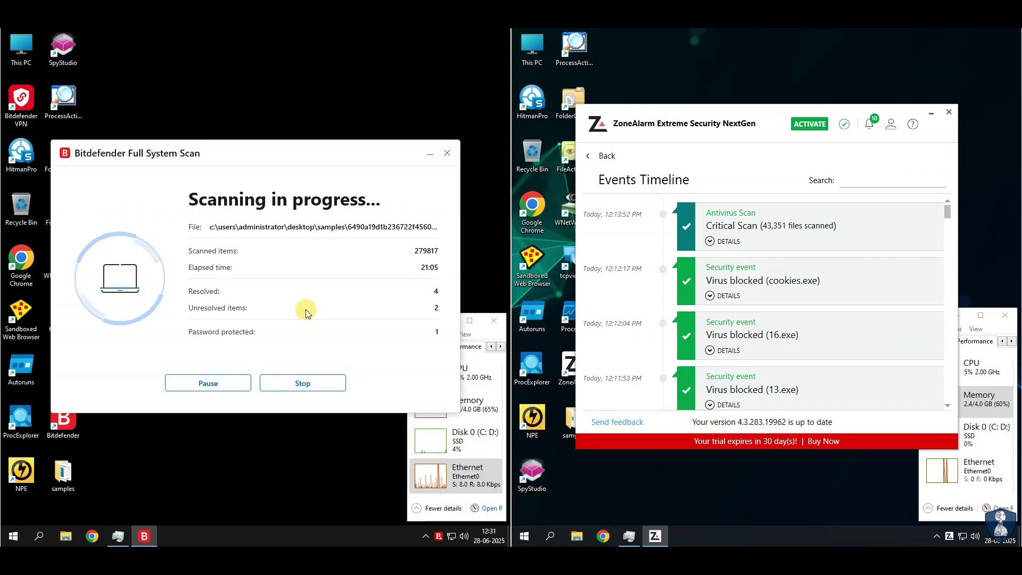
- Examine the Critical Scan details in ZoneAlarm's Events Timeline, and close the ZoneAlarm window
{"action": "left_click", "coordinate": [710, 243]}
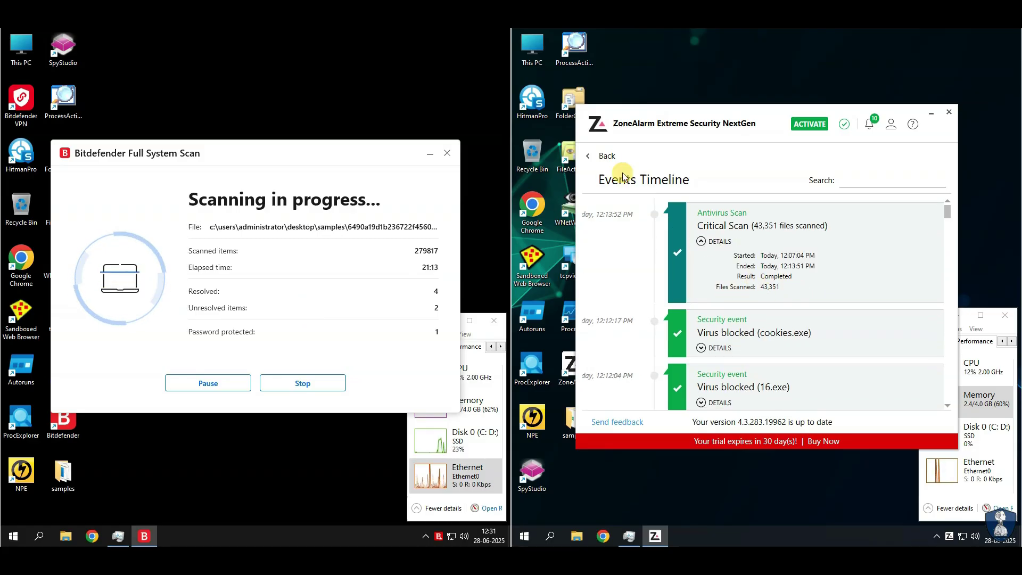
{"action": "left_click", "coordinate": [588, 155]}
{"action": "left_click", "coordinate": [949, 112]}
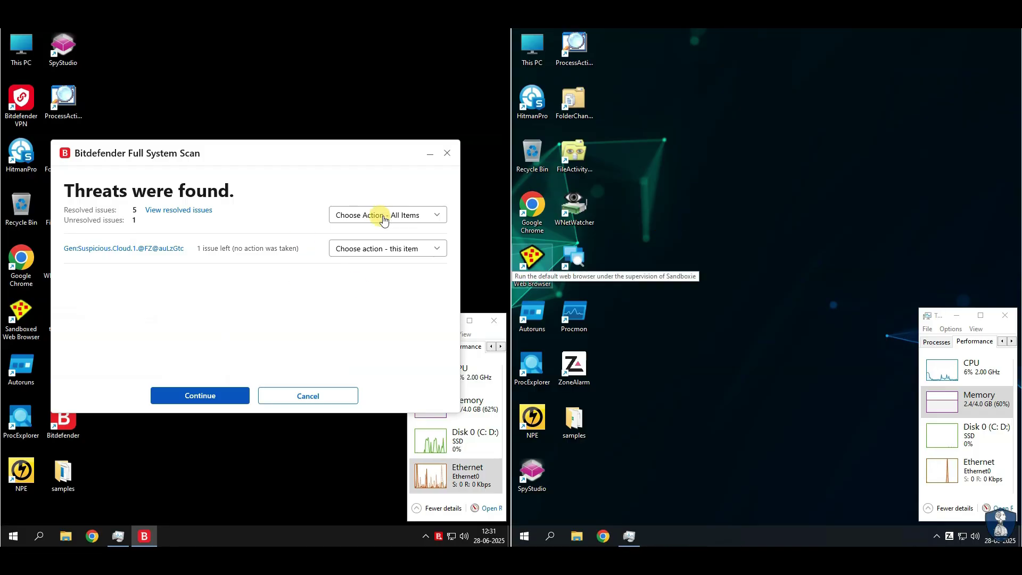
- Apply Take proper actions to the threat left in the Bitdefender Full System Scan, and close the finished scan window
{"action": "left_click", "coordinate": [364, 258]}
{"action": "left_click", "coordinate": [187, 395]}
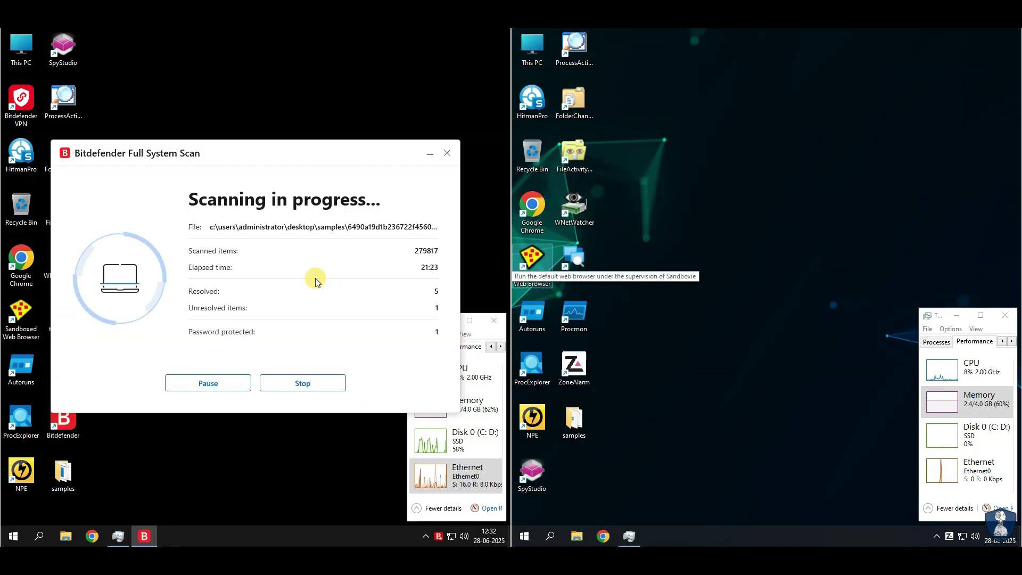
{"action": "left_click_drag", "start_coordinate": [242, 154], "coordinate": [248, 59]}
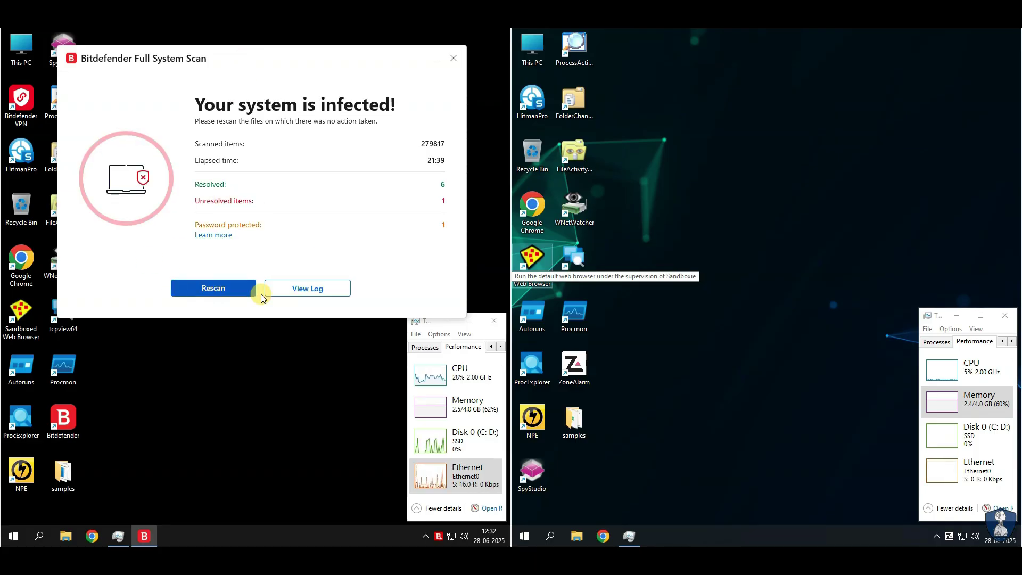
{"action": "left_click", "coordinate": [453, 58]}
- Open the samples folders on both systems and select all files in each to compare what the scans left
{"action": "double_click", "coordinate": [63, 473]}
{"action": "double_click", "coordinate": [574, 420]}
{"action": "left_click", "coordinate": [713, 244]}
{"action": "key", "text": "ctrl+a"}
{"action": "left_click", "coordinate": [269, 206]}
{"action": "key", "text": "ctrl+a"}
{"action": "left_click", "coordinate": [391, 51]}
- Start Norton Power Eraser on both systems and run a folder scan of the desktop samples folder on the Bitdefender system
{"action": "double_click", "coordinate": [21, 471]}
{"action": "left_click", "coordinate": [532, 421]}
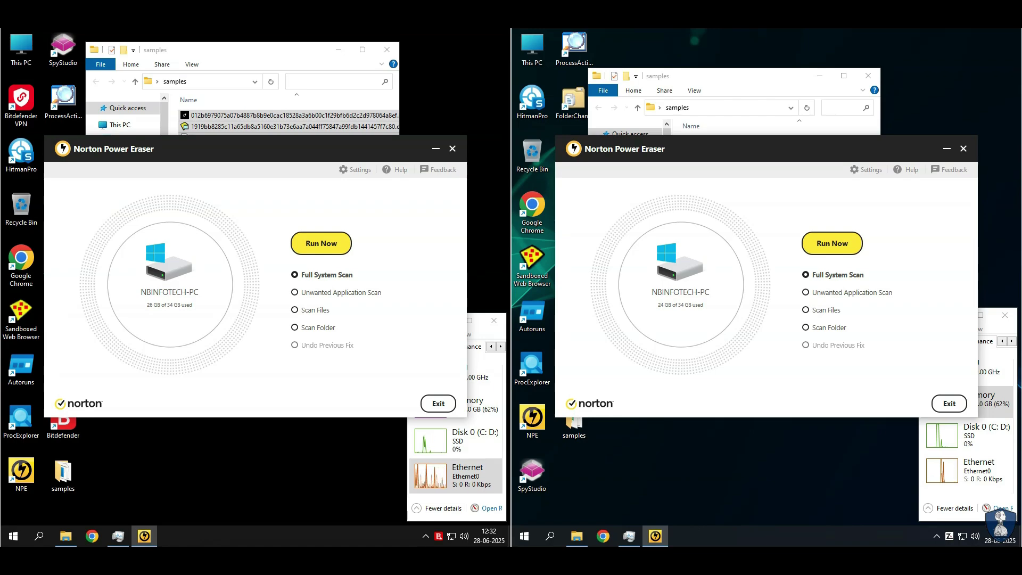
{"action": "left_click", "coordinate": [313, 243]}
{"action": "left_click", "coordinate": [114, 232]}
{"action": "left_click", "coordinate": [160, 212]}
{"action": "left_click", "coordinate": [390, 377]}
- Scan the desktop samples folder with Norton Power Eraser's Scan Folder option on the ZoneAlarm system
{"action": "left_click", "coordinate": [833, 333]}
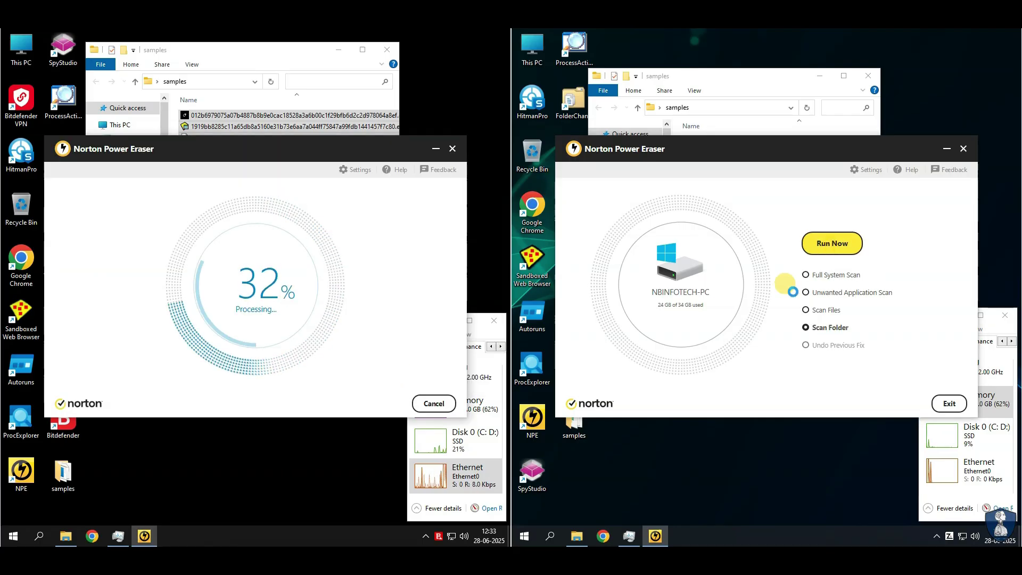
{"action": "left_click", "coordinate": [832, 243]}
{"action": "left_click", "coordinate": [596, 232]}
{"action": "left_click", "coordinate": [678, 215]}
{"action": "left_click", "coordinate": [917, 374]}
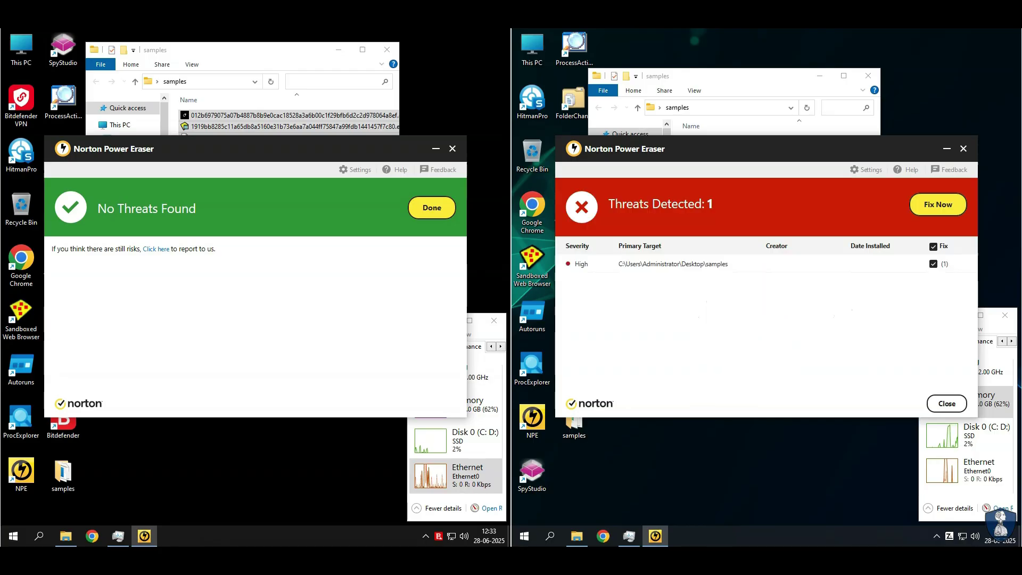
- Exit Norton Power Eraser on the Bitdefender system and examine the details of the threat detected on the ZoneAlarm system
{"action": "left_click", "coordinate": [432, 209]}
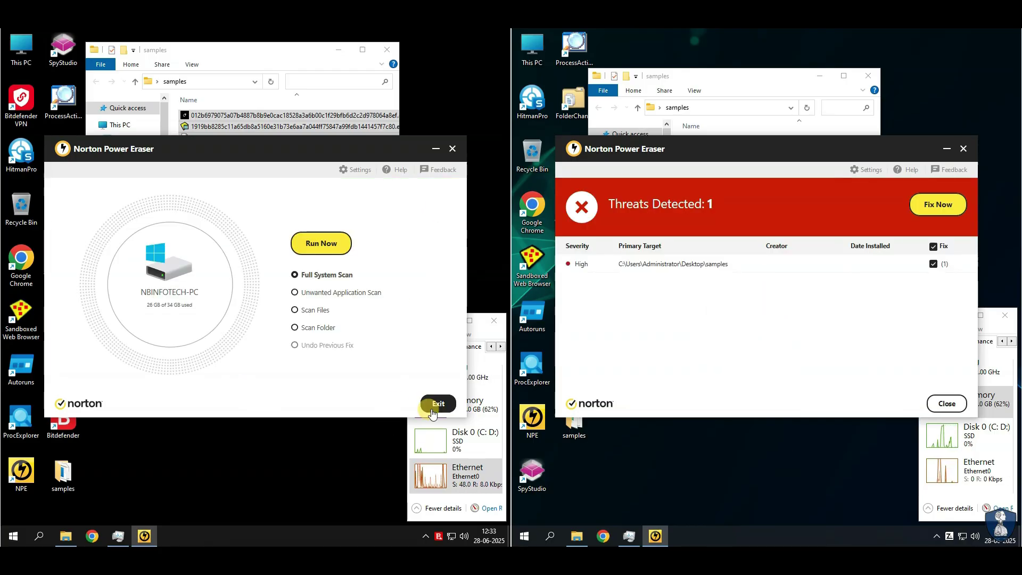
{"action": "left_click", "coordinate": [426, 403]}
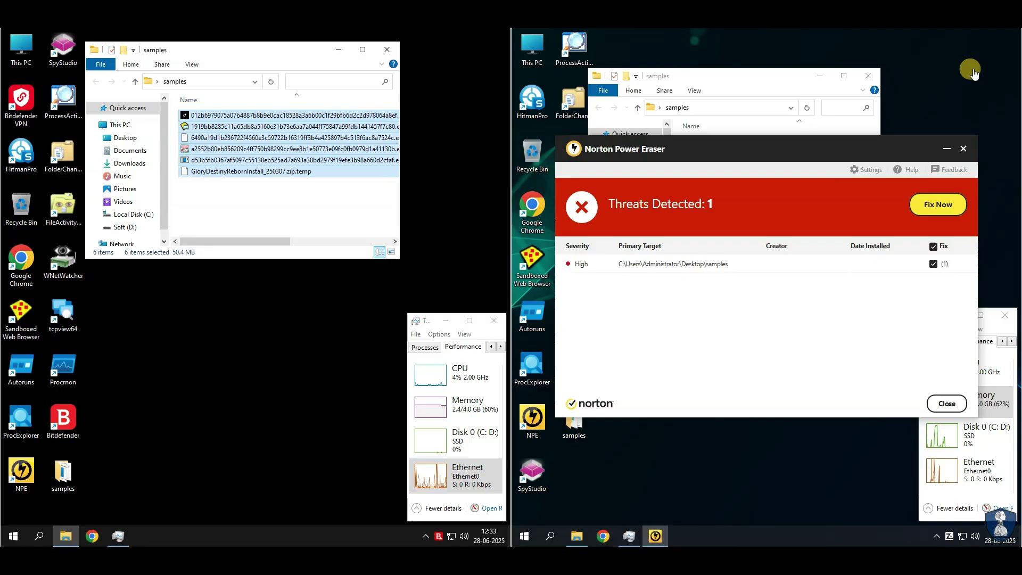
{"action": "left_click", "coordinate": [678, 266]}
{"action": "left_click", "coordinate": [830, 221]}
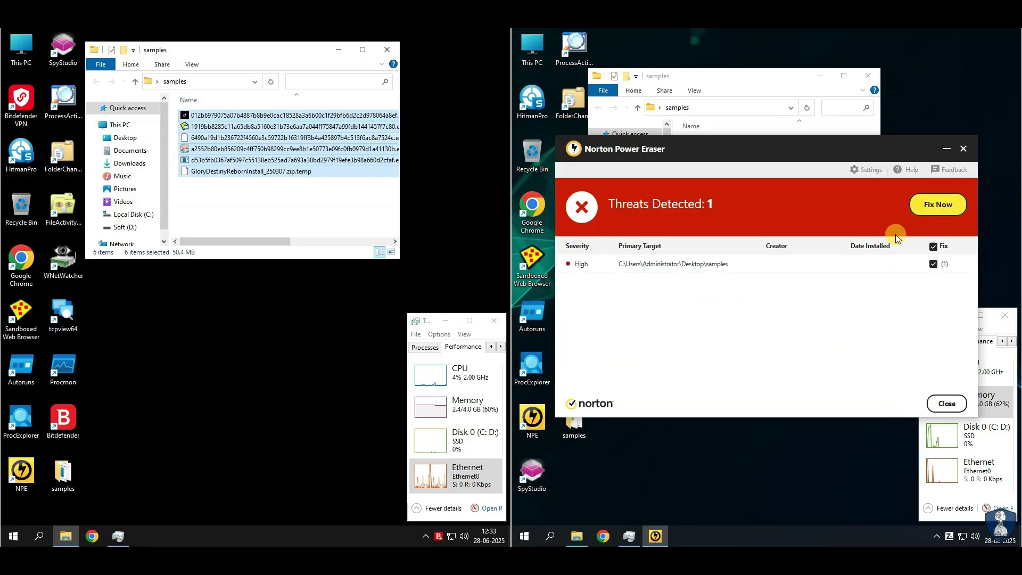
- Fix the detected samples threat on the ZoneAlarm system, restart that computer, and refresh the samples folder on the Bitdefender system
{"action": "left_click", "coordinate": [938, 204]}
{"action": "left_click", "coordinate": [271, 81]}
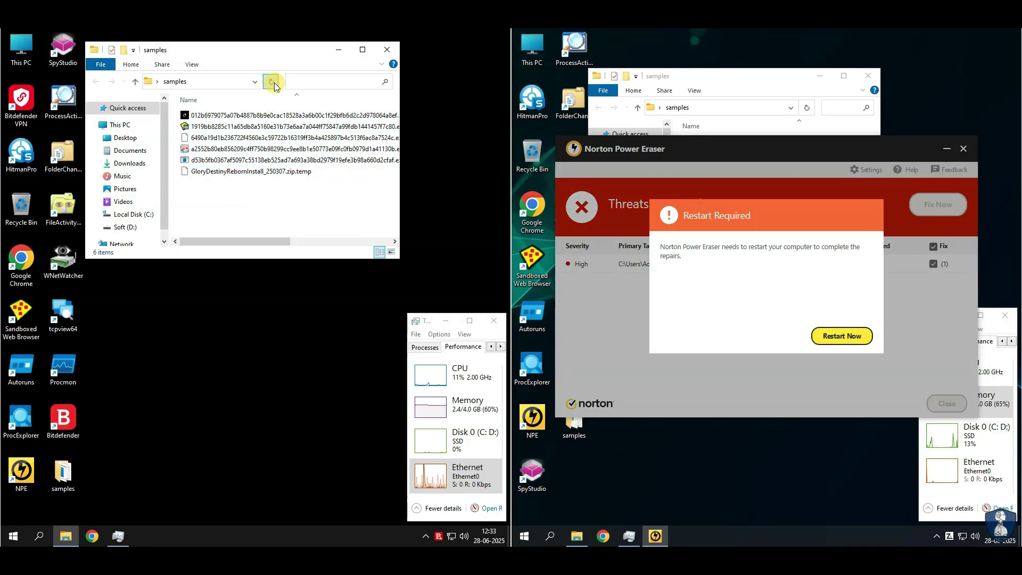
{"action": "left_click", "coordinate": [843, 336]}
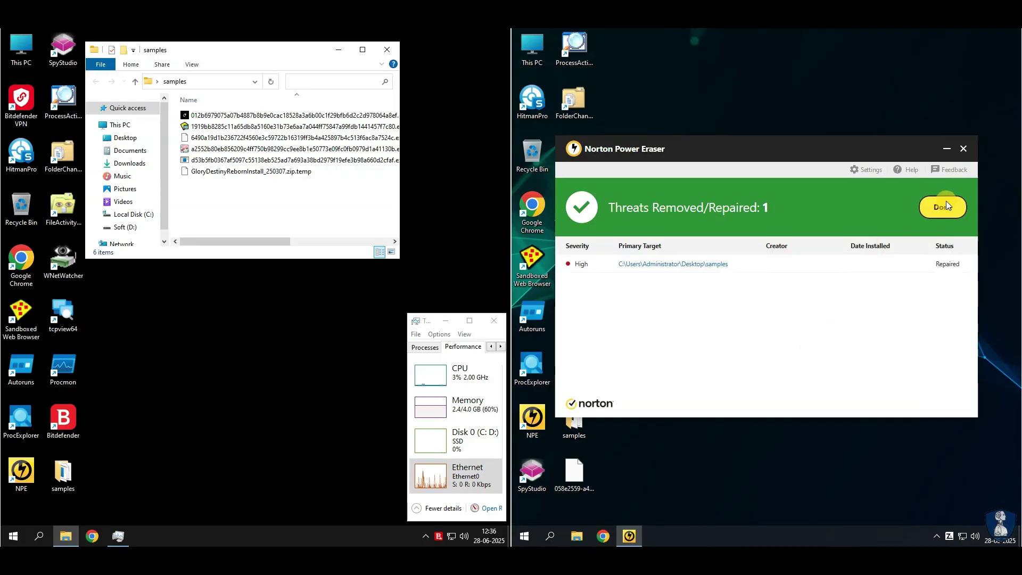
- Finish the Norton Power Eraser repair, minimize it, and select the remaining files in both samples folders for comparison
{"action": "left_click", "coordinate": [946, 206]}
{"action": "left_click", "coordinate": [947, 148]}
{"action": "double_click", "coordinate": [586, 419]}
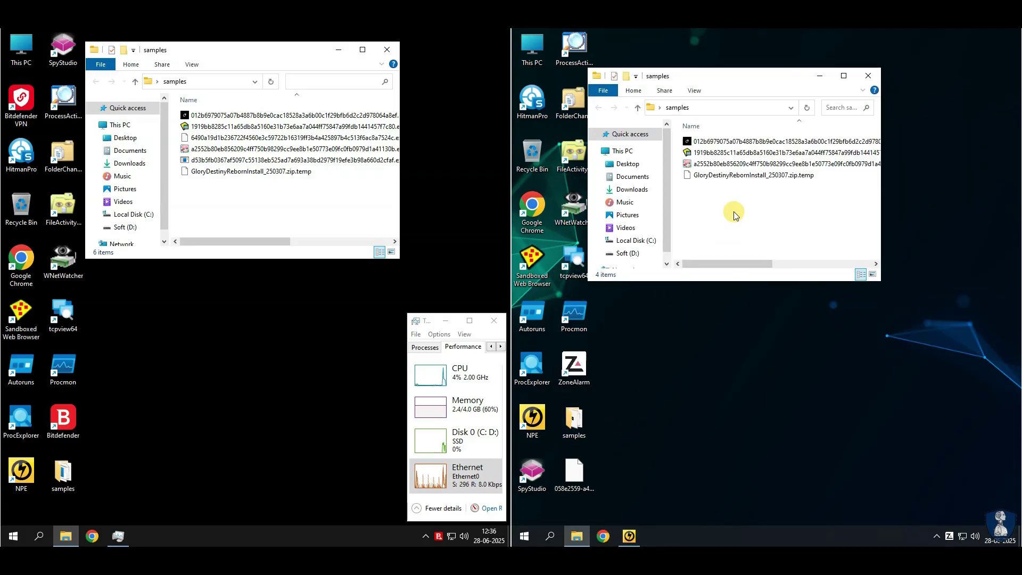
{"action": "left_click_drag", "start_coordinate": [729, 230], "coordinate": [689, 137]}
{"action": "left_click_drag", "start_coordinate": [301, 221], "coordinate": [224, 125]}
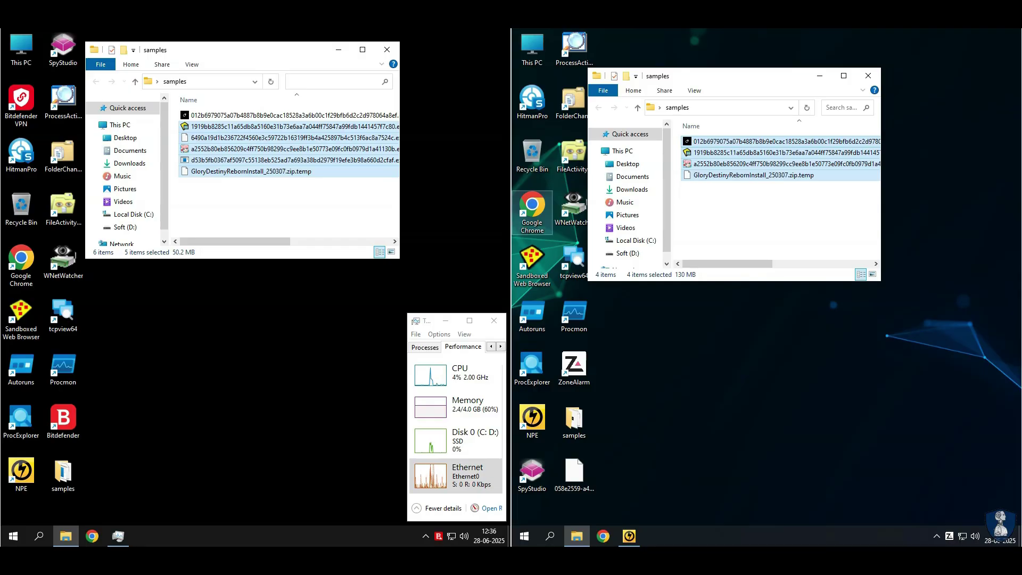
- Enable the rootkit scan in Norton Power Eraser on the Bitdefender system, and start a Full System Scan with a restart
{"action": "double_click", "coordinate": [21, 471]}
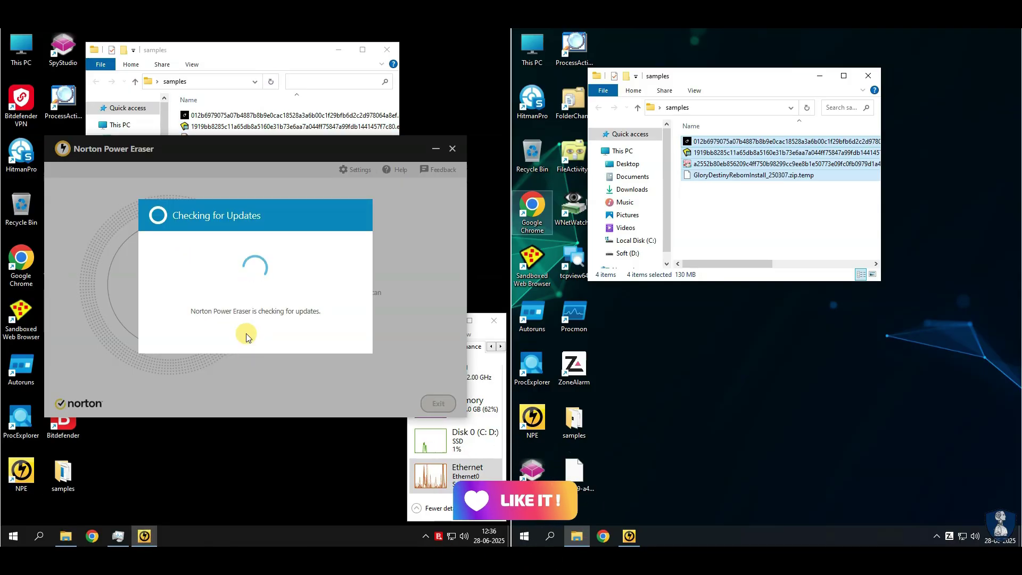
{"action": "left_click", "coordinate": [355, 169]}
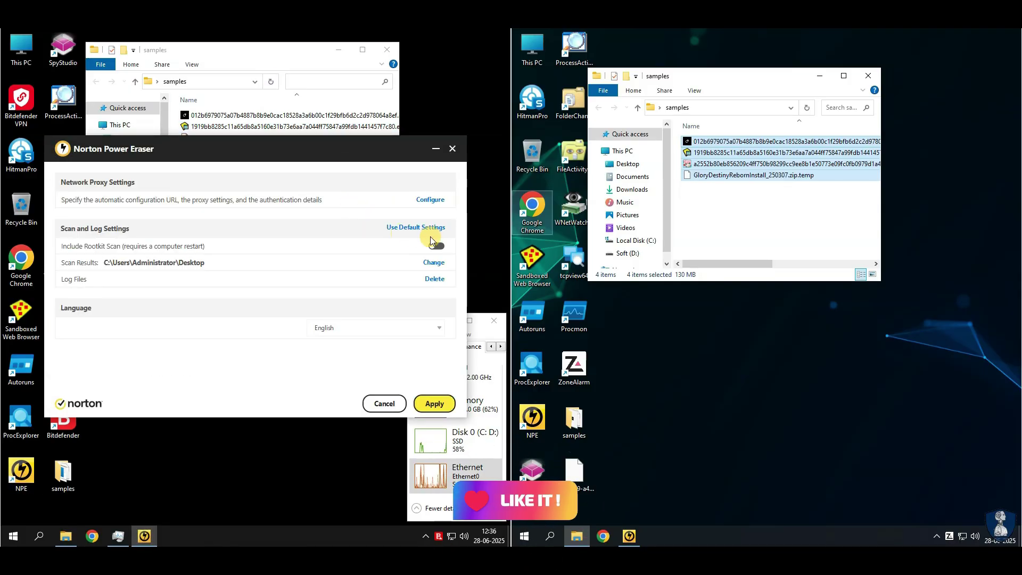
{"action": "left_click", "coordinate": [435, 404]}
{"action": "left_click", "coordinate": [319, 243]}
{"action": "left_click", "coordinate": [339, 336]}
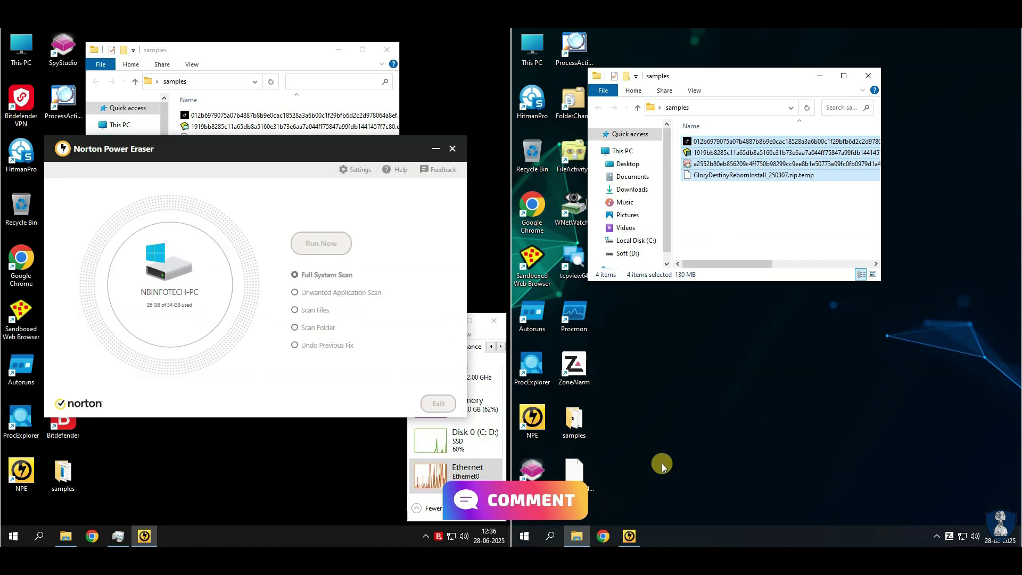
- Enable the rootkit scan in Norton Power Eraser on the ZoneAlarm system, and restart the computer for the Full System Scan
{"action": "left_click", "coordinate": [629, 536]}
{"action": "left_click", "coordinate": [867, 169]}
{"action": "left_click", "coordinate": [952, 246]}
{"action": "left_click", "coordinate": [945, 404]}
{"action": "left_click", "coordinate": [832, 241]}
{"action": "left_click", "coordinate": [846, 331]}
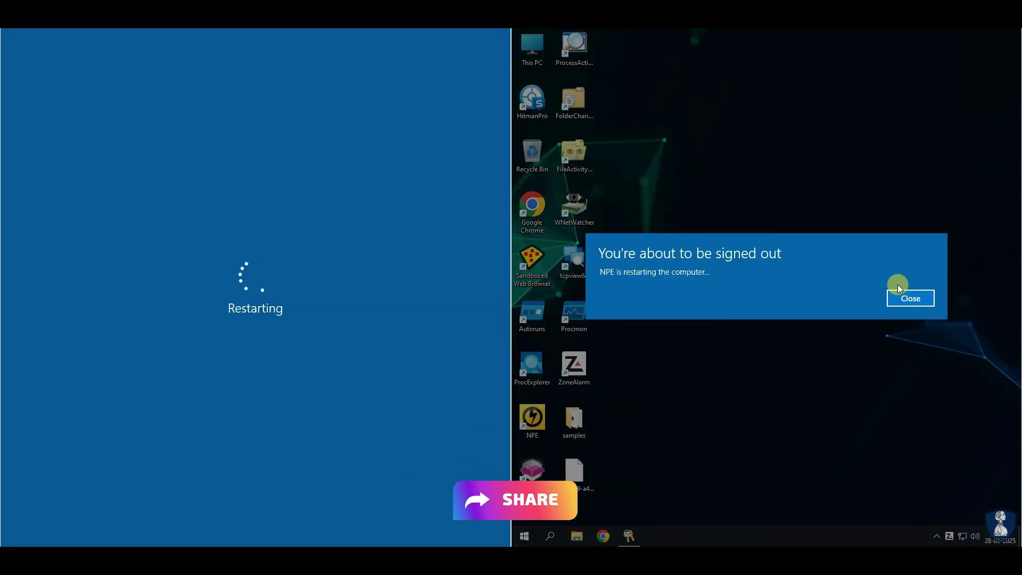
- Dismiss the restart notice on the ZoneAlarm system, and exit Norton Power Eraser on both systems after the scans
{"action": "left_click", "coordinate": [901, 292]}
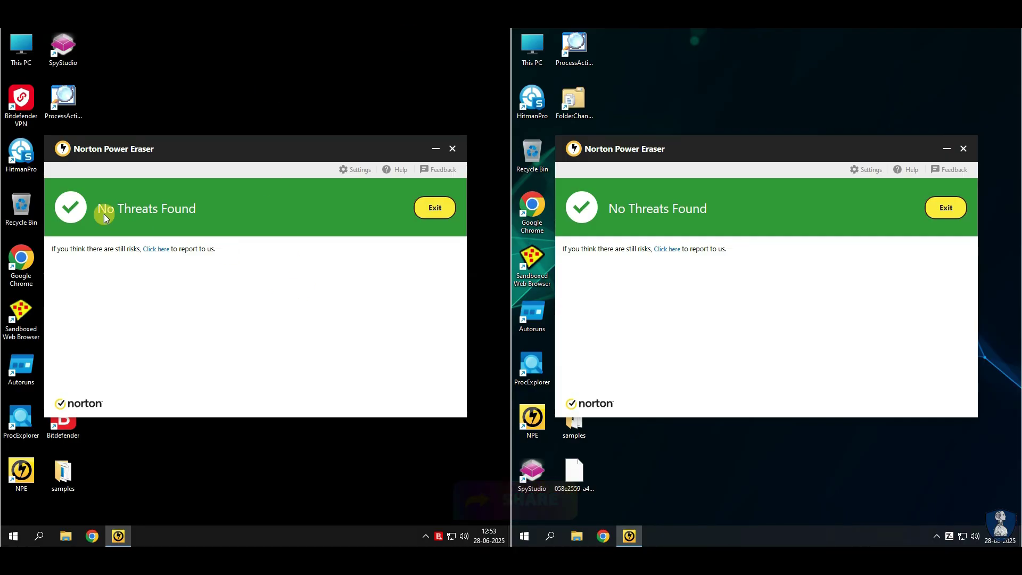
{"action": "left_click", "coordinate": [432, 208]}
{"action": "key", "text": "Return"}
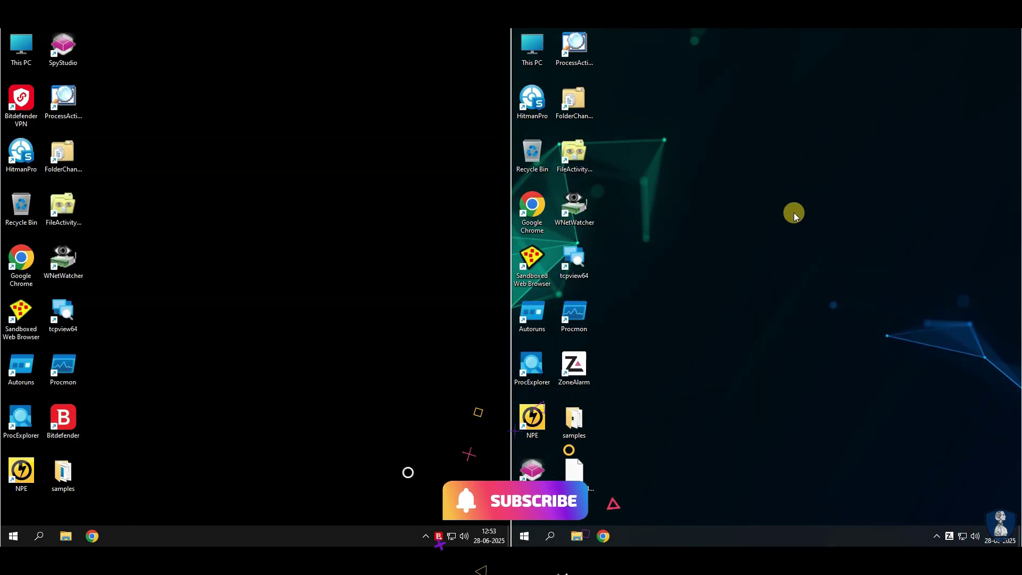
- Scan the samples folder with HitmanPro on both systems, and close both scan results
{"action": "right_click", "coordinate": [575, 421]}
{"action": "left_click", "coordinate": [610, 232]}
{"action": "right_click", "coordinate": [66, 482]}
{"action": "left_click", "coordinate": [104, 294]}
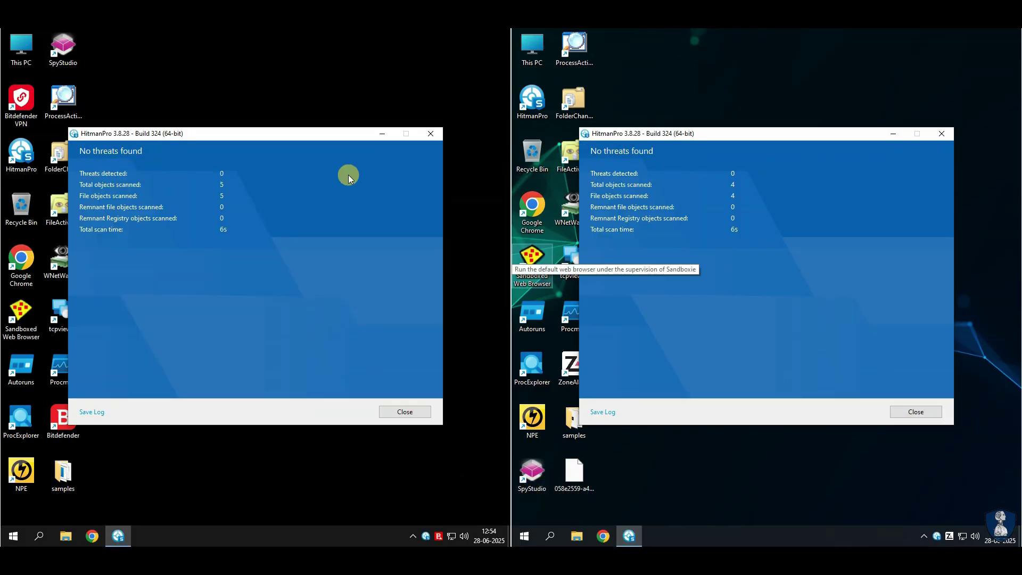
{"action": "left_click", "coordinate": [405, 412]}
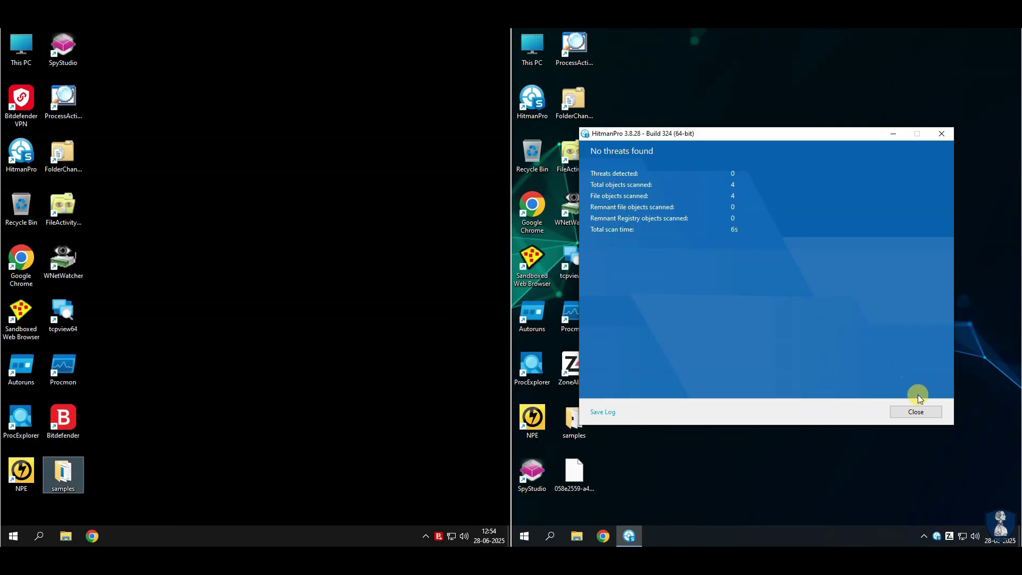
{"action": "left_click", "coordinate": [926, 412]}
- Launch HitmanPro on both systems and start a full computer scan on each
{"action": "double_click", "coordinate": [21, 153]}
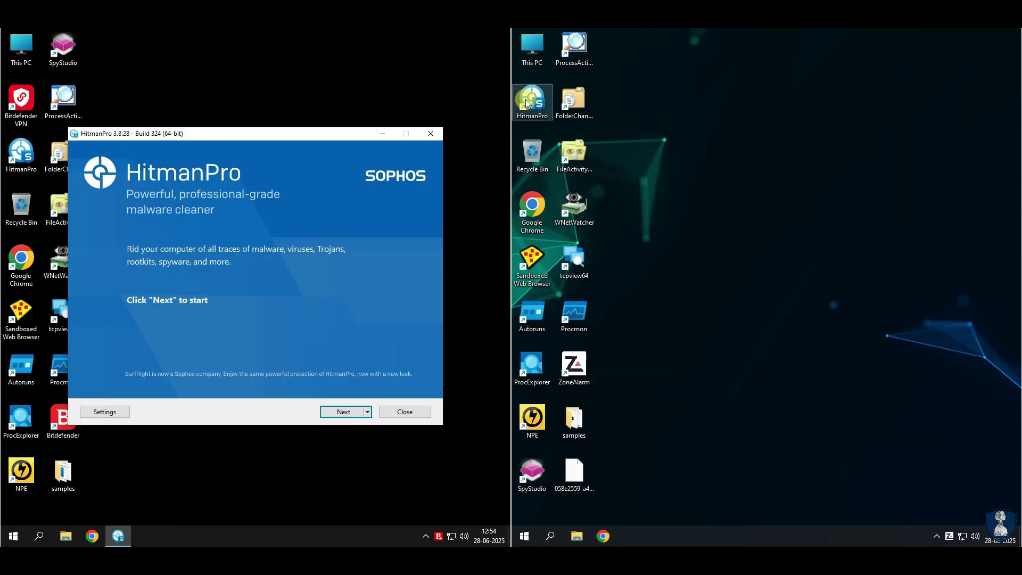
{"action": "double_click", "coordinate": [527, 99]}
{"action": "left_click", "coordinate": [333, 416]}
{"action": "left_click", "coordinate": [845, 412]}
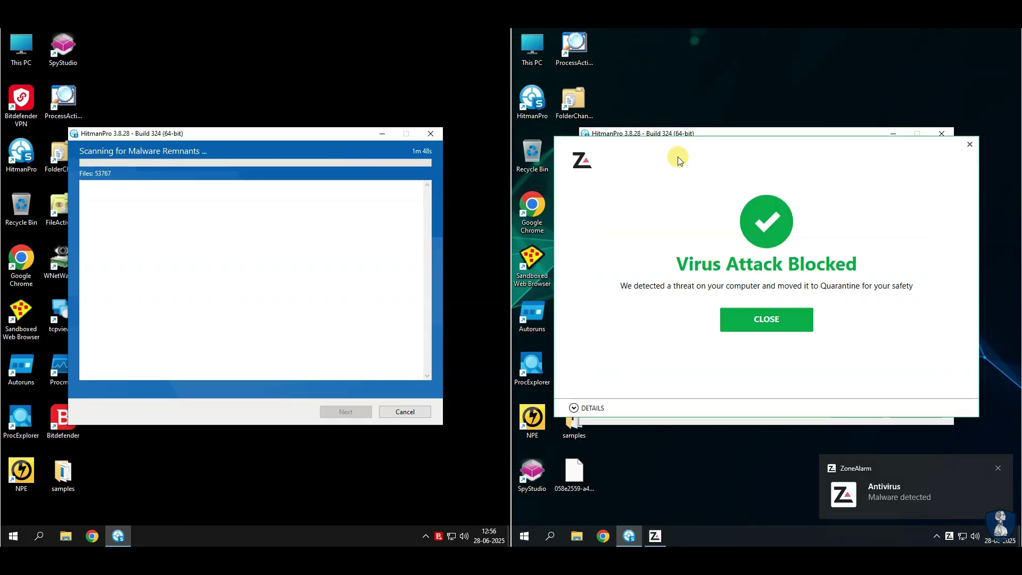
- Review the details of ZoneAlarm's alert about hitmanpro.exe, dismiss it, and move the HitmanPro window higher on the ZoneAlarm desktop
{"action": "left_click", "coordinate": [574, 408]}
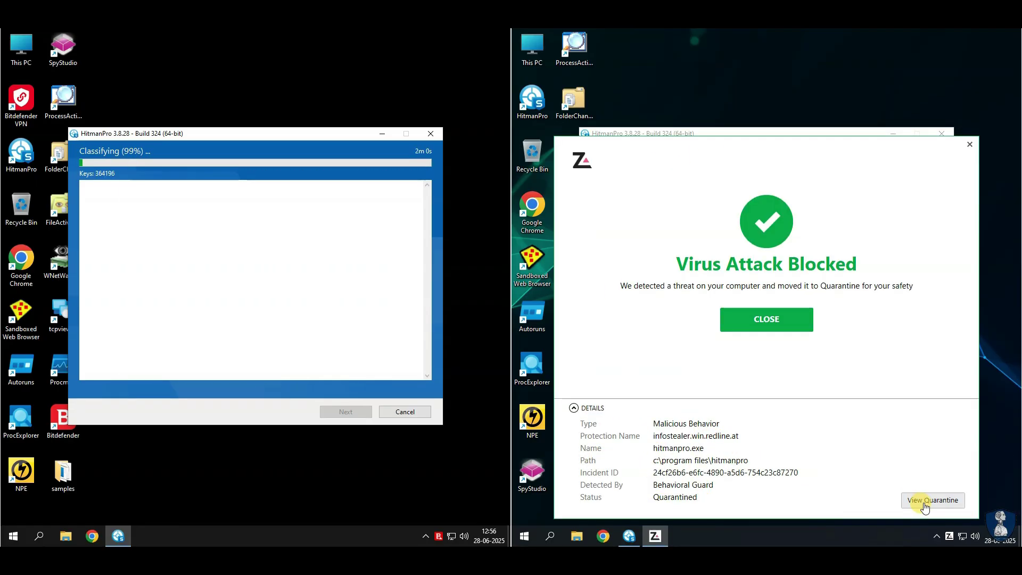
{"action": "left_click", "coordinate": [780, 325]}
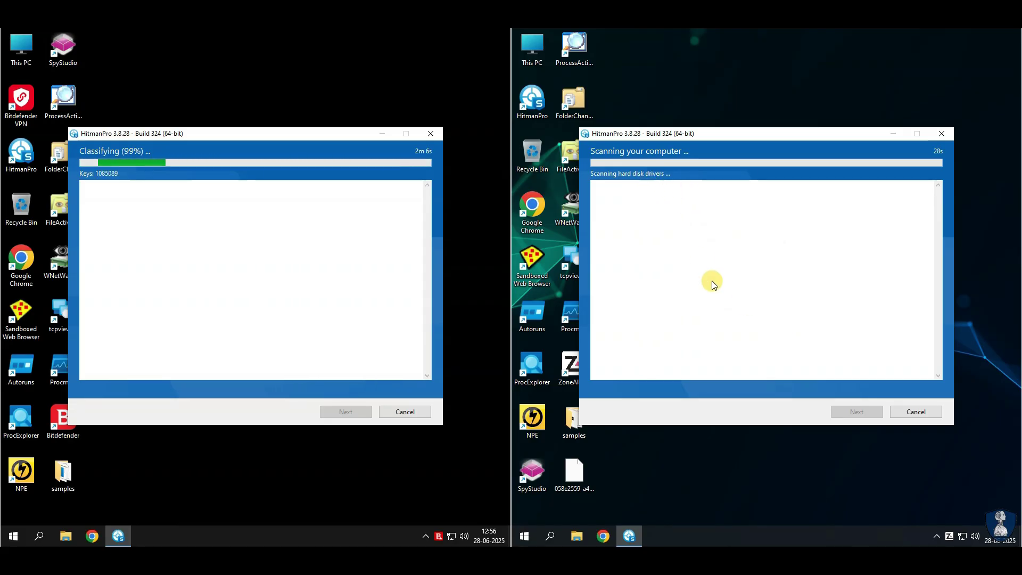
{"action": "left_click_drag", "start_coordinate": [742, 132], "coordinate": [756, 71]}
- Close HitmanPro on the Bitdefender system, and check the running processes' VirusTotal ratings in Process Explorer
{"action": "left_click", "coordinate": [408, 413]}
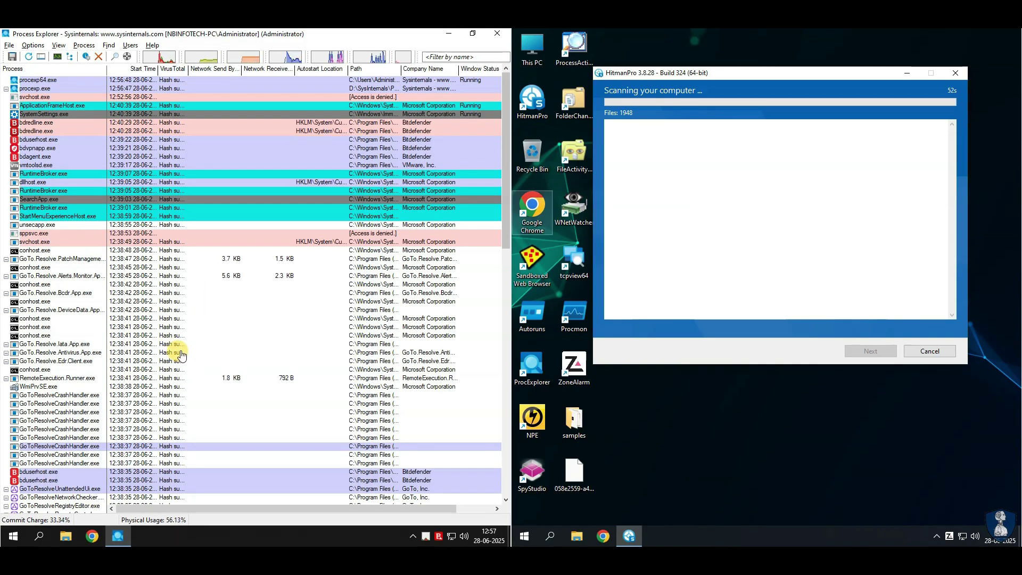
{"action": "left_click", "coordinate": [170, 395]}
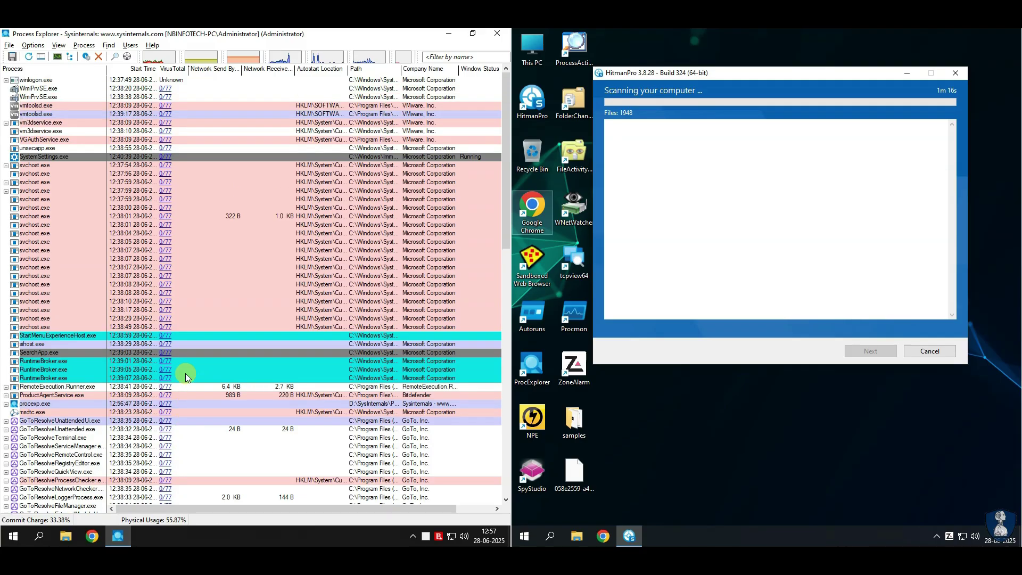
- Cancel and close the HitmanPro scan on the ZoneAlarm system, and launch a new scan
{"action": "left_click", "coordinate": [929, 351]}
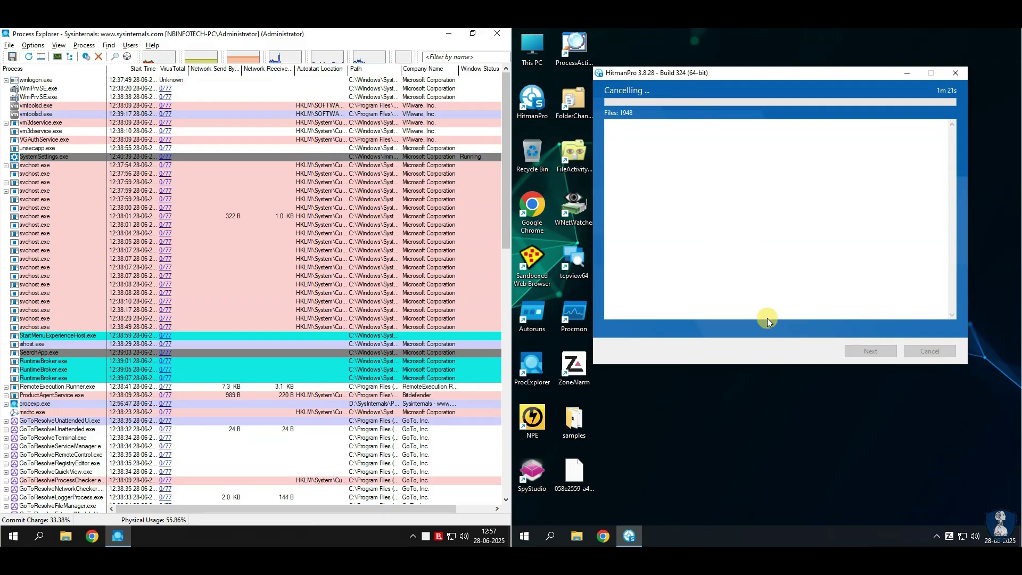
{"action": "left_click", "coordinate": [955, 74]}
{"action": "double_click", "coordinate": [537, 104]}
{"action": "left_click", "coordinate": [854, 410]}
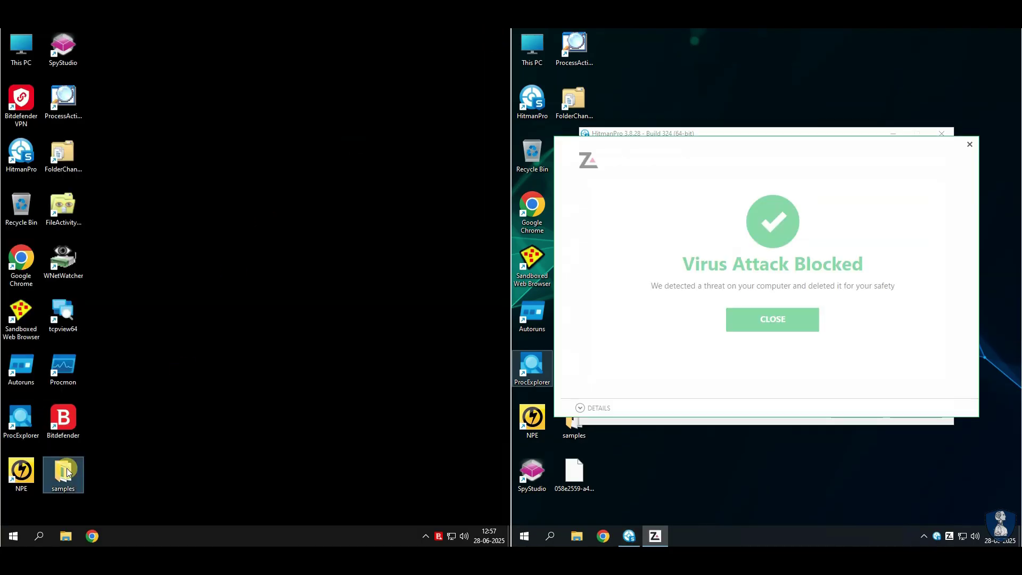
- Open the samples folder on the Bitdefender system, and check and dismiss the new ZoneAlarm virus alert
{"action": "double_click", "coordinate": [66, 472]}
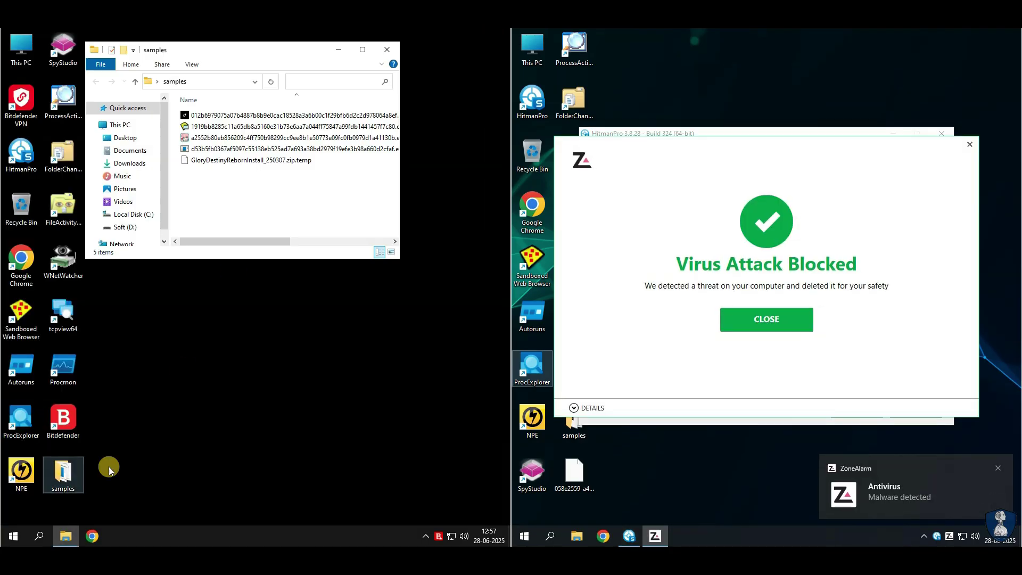
{"action": "left_click", "coordinate": [581, 408]}
{"action": "left_click", "coordinate": [767, 319]}
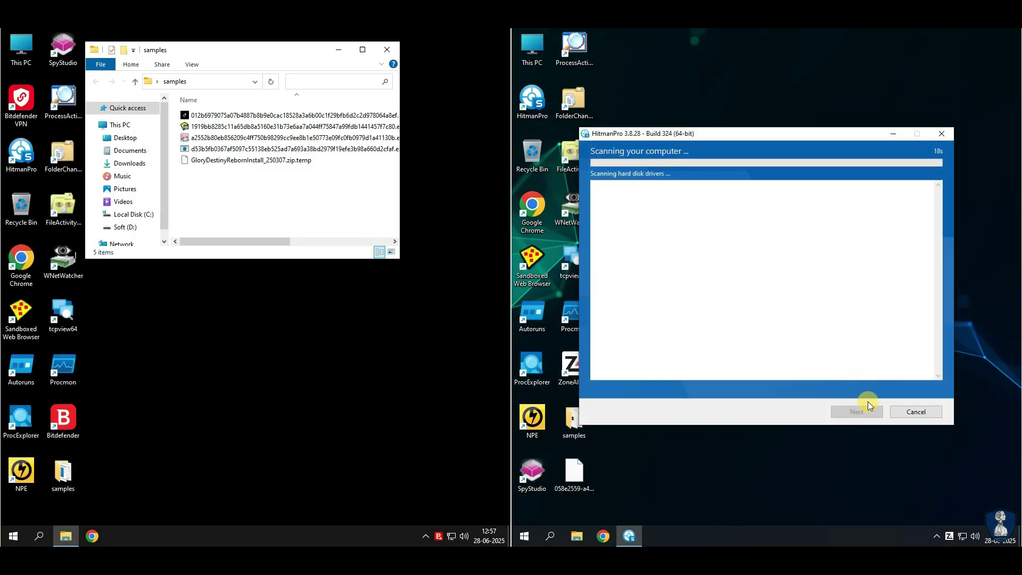
- Open the samples folder on the ZoneAlarm system, select all files in both samples folders for comparison, and close the Bitdefender one
{"action": "right_click", "coordinate": [815, 75]}
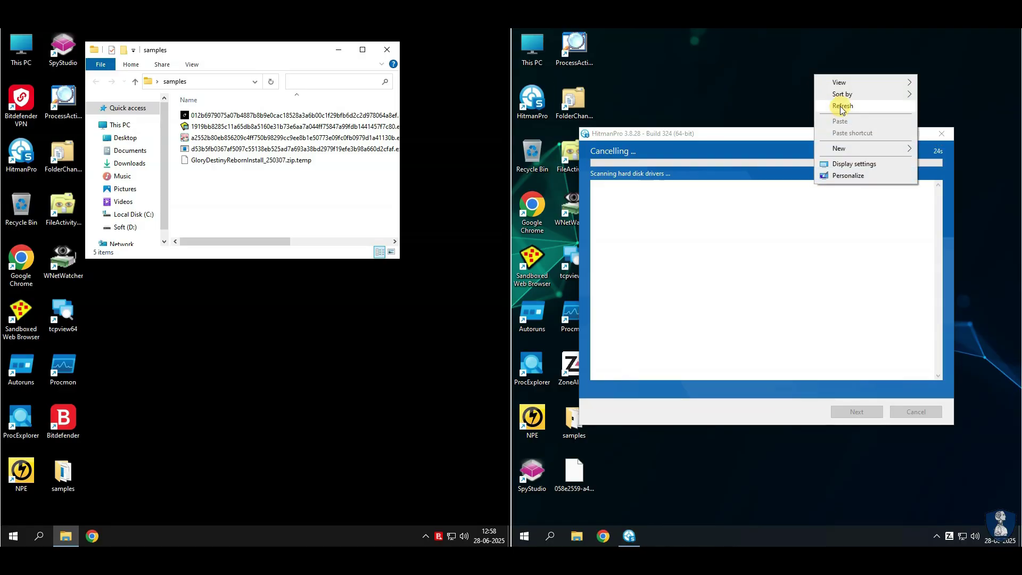
{"action": "double_click", "coordinate": [575, 421]}
{"action": "left_click_drag", "start_coordinate": [724, 205], "coordinate": [697, 131]}
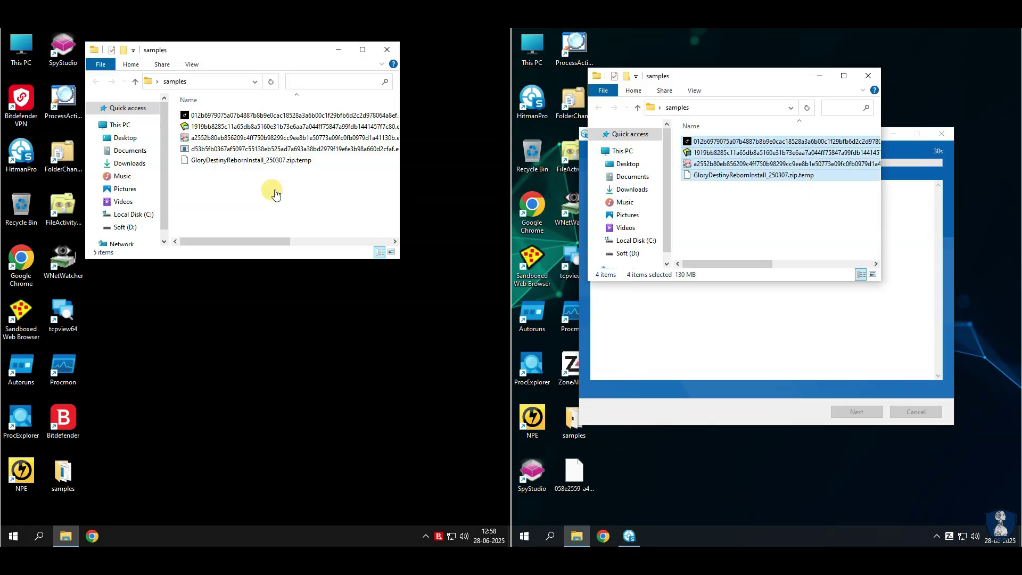
{"action": "left_click_drag", "start_coordinate": [219, 191], "coordinate": [225, 116]}
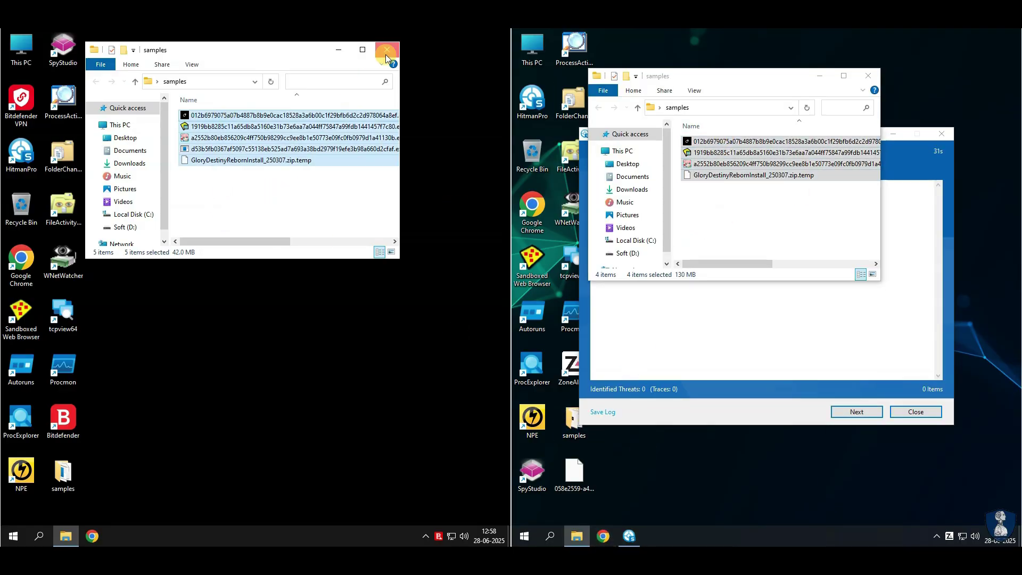
{"action": "left_click", "coordinate": [386, 54]}
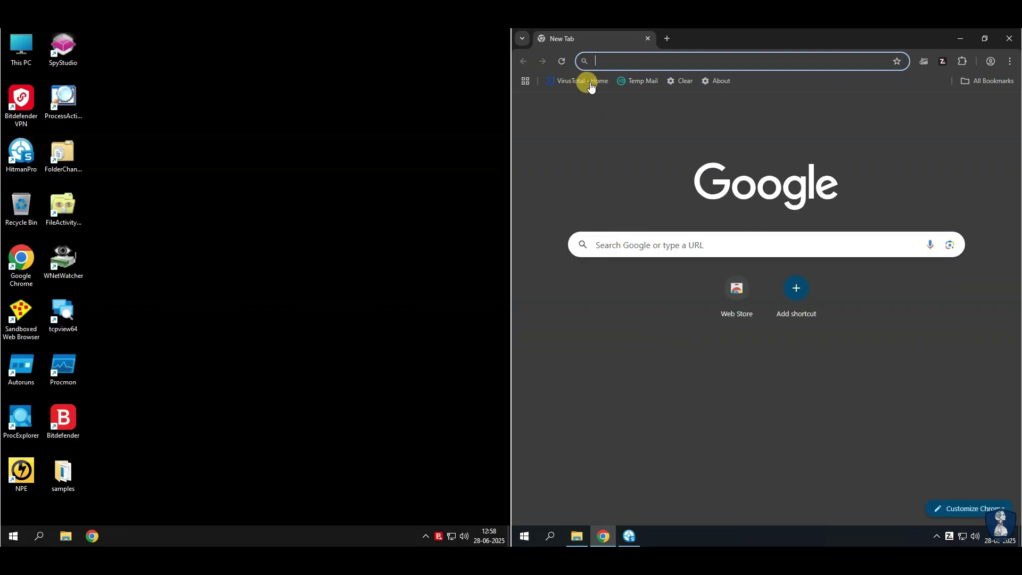
- Open VirusTotal in Chrome on the ZoneAlarm system, and upload GloryDestinyRebornInstall_250307.zip.temp from the samples folder
{"action": "left_click", "coordinate": [588, 82]}
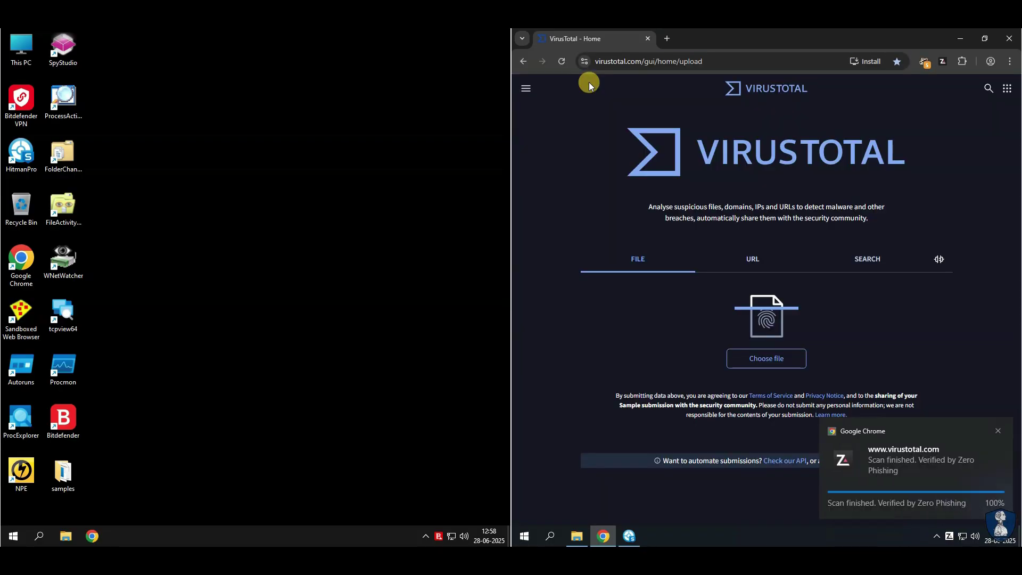
{"action": "left_click", "coordinate": [756, 359]}
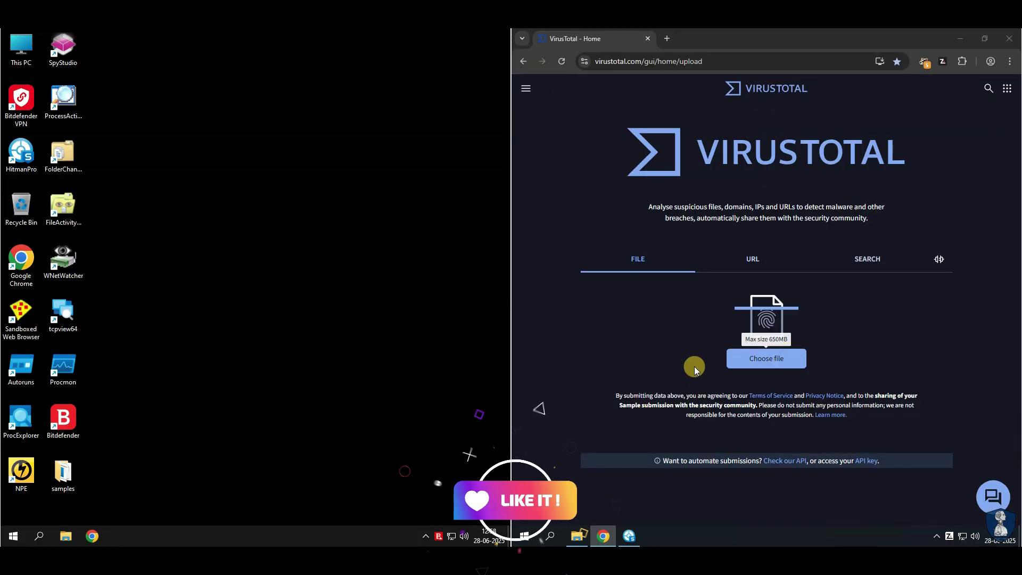
{"action": "double_click", "coordinate": [629, 105]}
{"action": "double_click", "coordinate": [648, 139]}
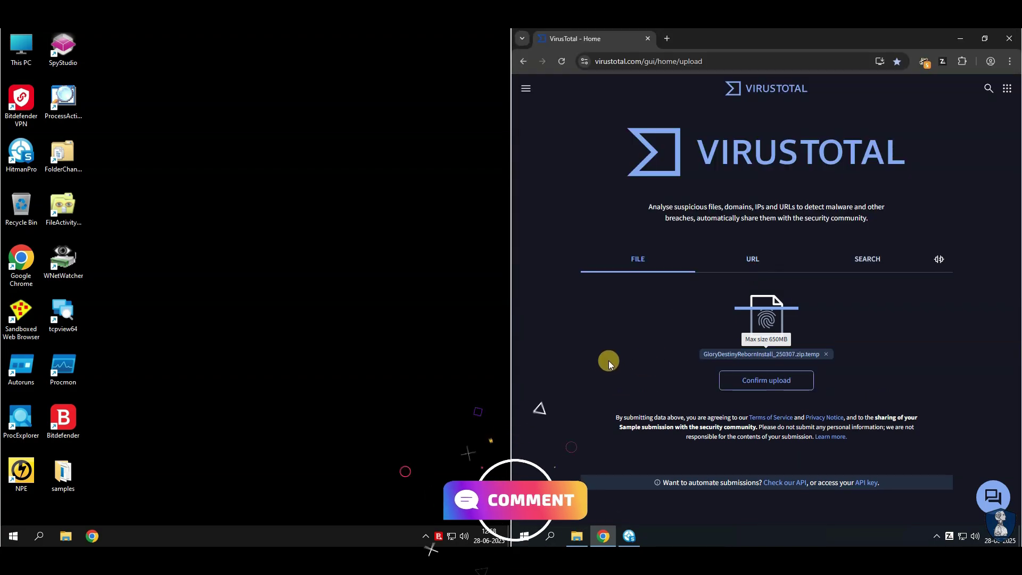
{"action": "scroll", "coordinate": [672, 343], "scroll_direction": "down", "scroll_amount": 1}
{"action": "left_click_drag", "start_coordinate": [643, 349], "coordinate": [878, 349]}
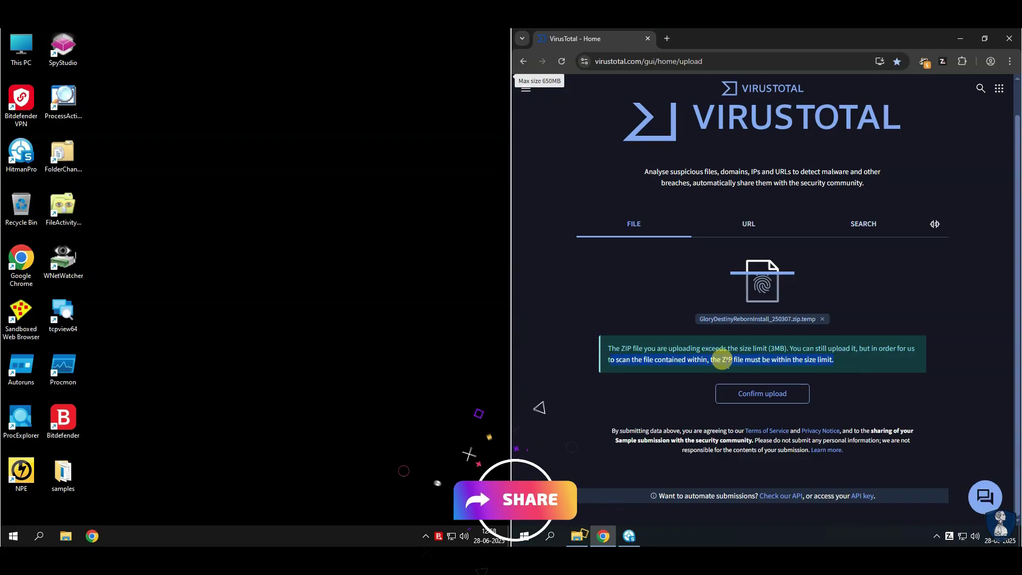
{"action": "left_click", "coordinate": [762, 392]}
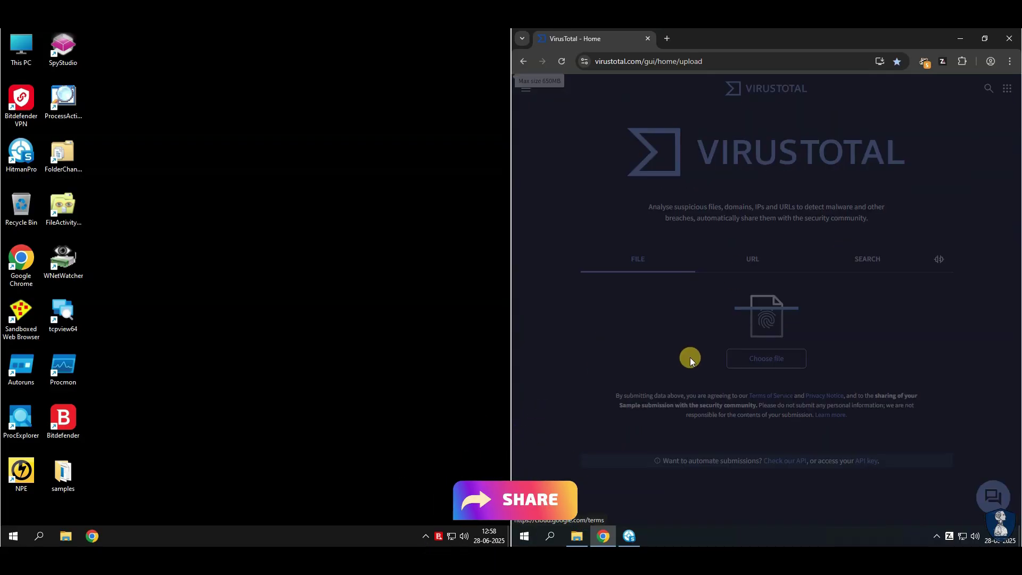
- Submit the a2552b80eb sample to VirusTotal and examine its vendor detections
{"action": "left_click", "coordinate": [775, 325]}
{"action": "left_click", "coordinate": [660, 128]}
{"action": "key", "text": "Return"}
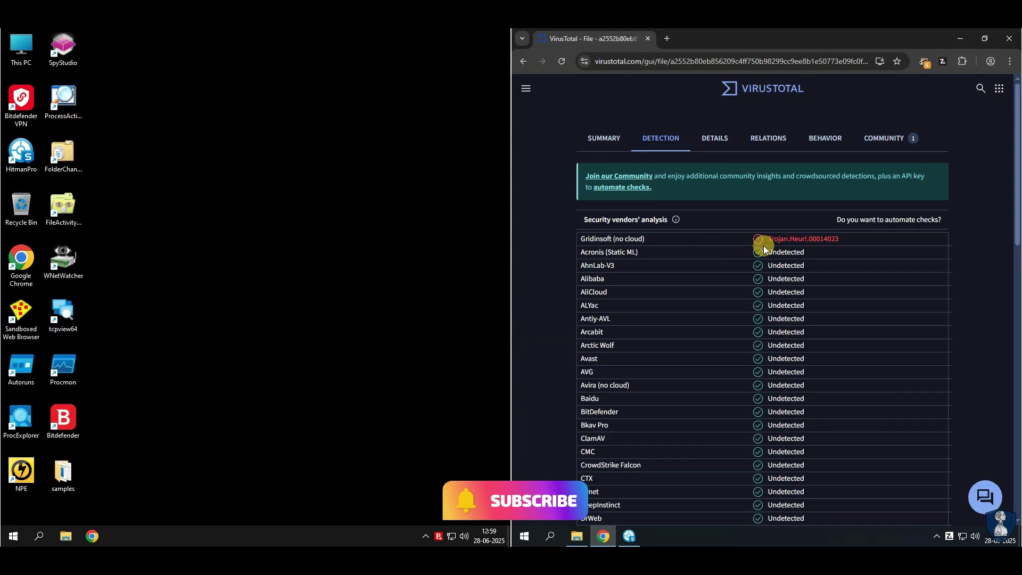
{"action": "left_click_drag", "start_coordinate": [585, 239], "coordinate": [653, 238]}
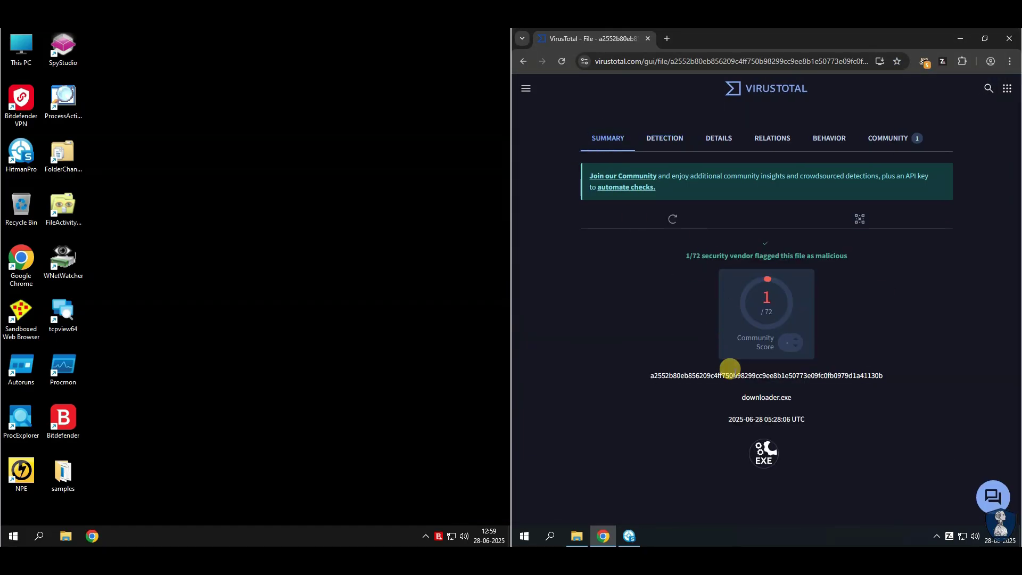
- Submit the 1919bb8285 sample from the samples folder to VirusTotal and read through its vendor detections
{"action": "left_click", "coordinate": [577, 536]}
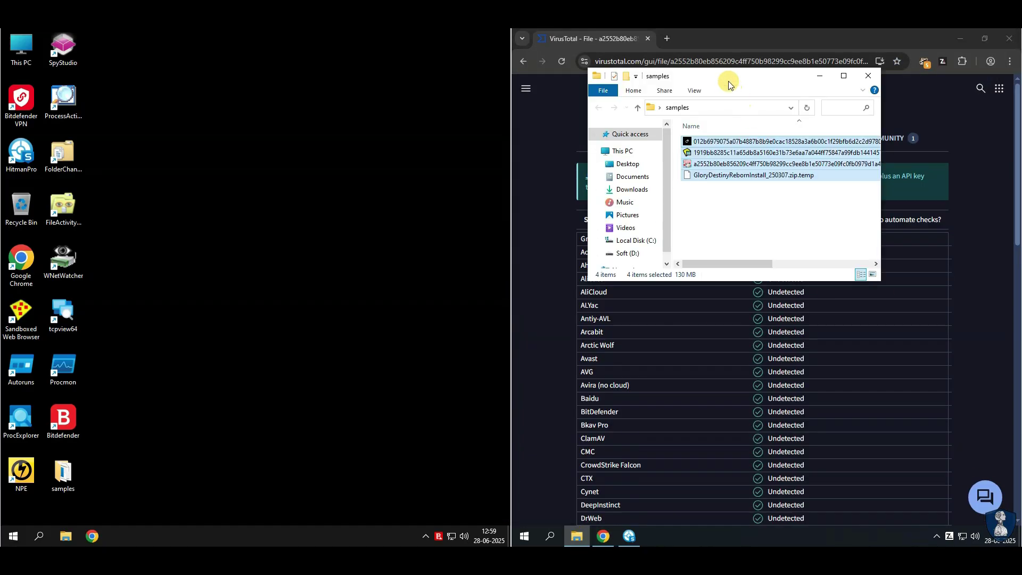
{"action": "left_click_drag", "start_coordinate": [730, 87], "coordinate": [737, 258]}
{"action": "left_click_drag", "start_coordinate": [745, 323], "coordinate": [697, 164]}
{"action": "scroll", "coordinate": [744, 299], "scroll_direction": "down", "scroll_amount": 10}
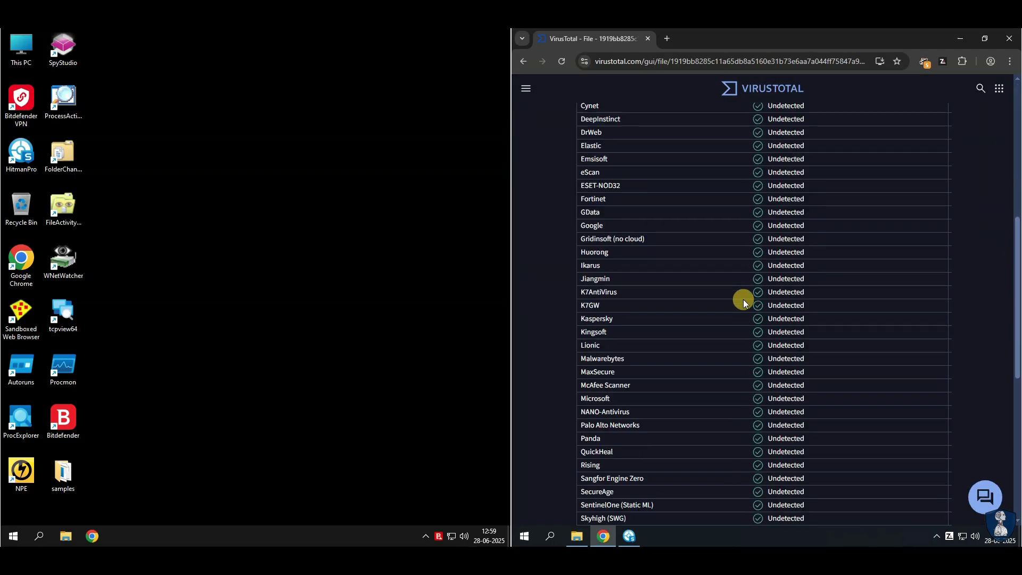
- Submit the 012b697907 sample to VirusTotal and examine its detections and summary
{"action": "left_click", "coordinate": [577, 536]}
{"action": "left_click_drag", "start_coordinate": [708, 312], "coordinate": [677, 169]}
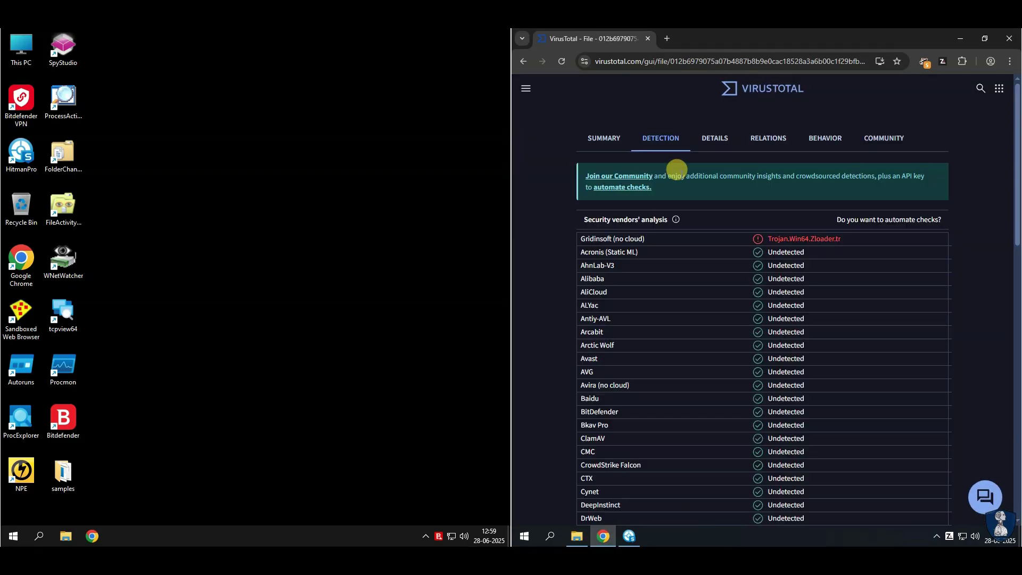
{"action": "left_click", "coordinate": [610, 149]}
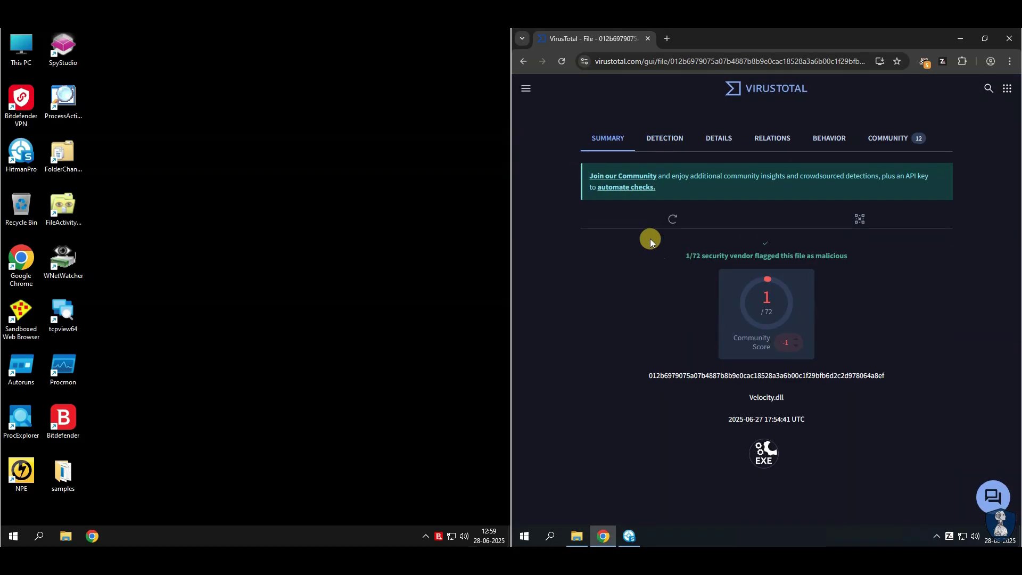
{"action": "left_click", "coordinate": [665, 138]}
- Recheck the a2552b80eb sample on VirusTotal, close the aborted HitmanPro scan, and view the sample's summary
{"action": "left_click", "coordinate": [577, 536]}
{"action": "left_click_drag", "start_coordinate": [712, 347], "coordinate": [707, 192]}
{"action": "left_click_drag", "start_coordinate": [740, 237], "coordinate": [585, 239]}
{"action": "left_click", "coordinate": [620, 534]}
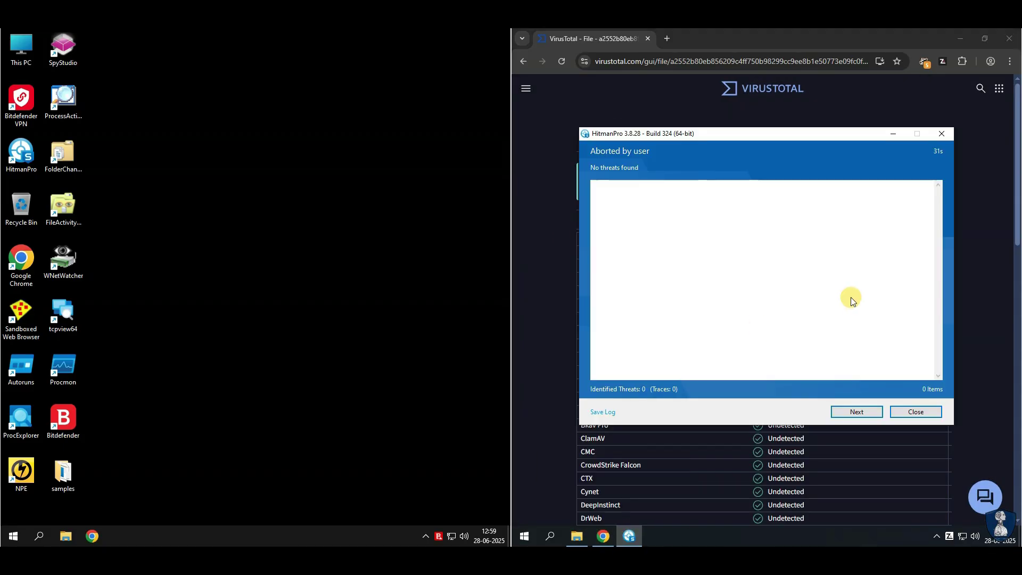
{"action": "left_click", "coordinate": [597, 138]}
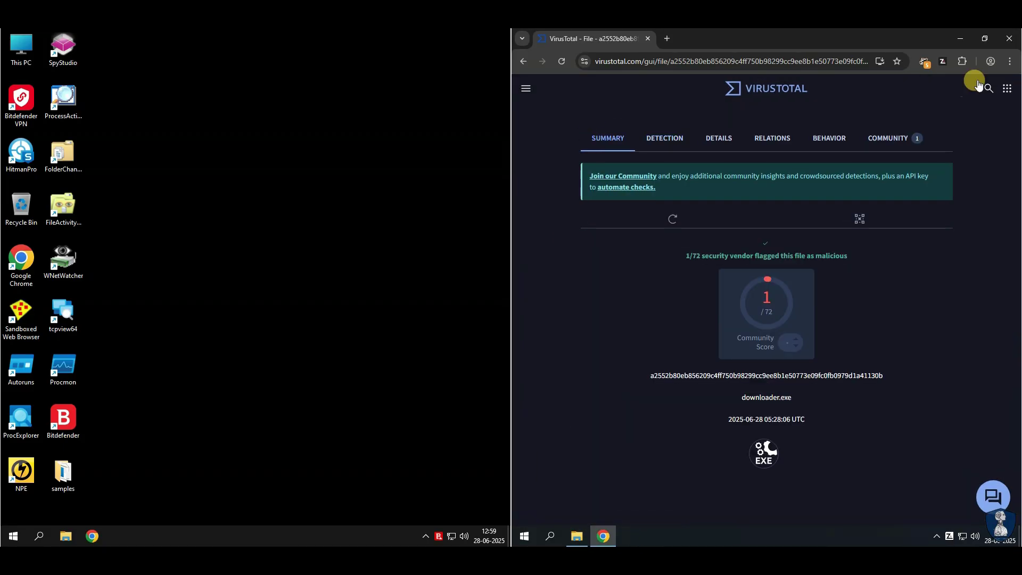
- Close Chrome, remove the .zip.temp file from the ZoneAlarm samples folder, and inspect the 1919bb8285 executable's file information
{"action": "left_click", "coordinate": [1008, 47]}
{"action": "left_click", "coordinate": [850, 243]}
{"action": "left_click", "coordinate": [715, 250]}
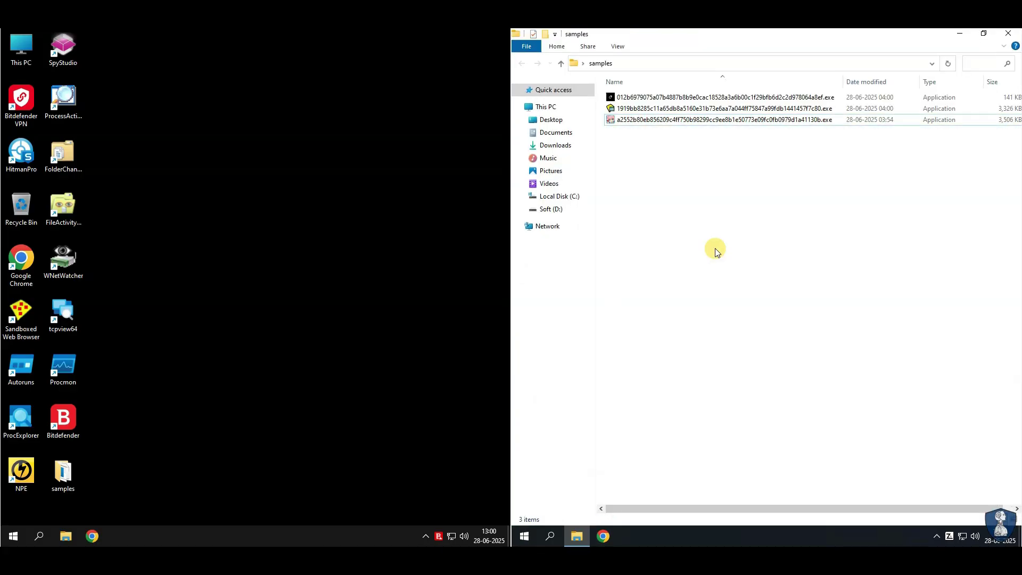
{"action": "left_click", "coordinate": [793, 108]}
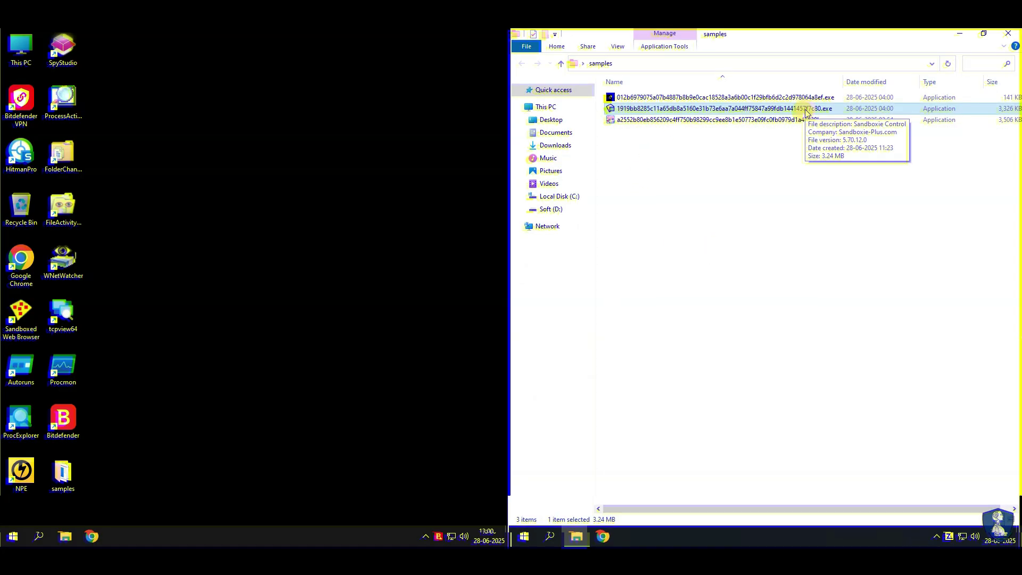